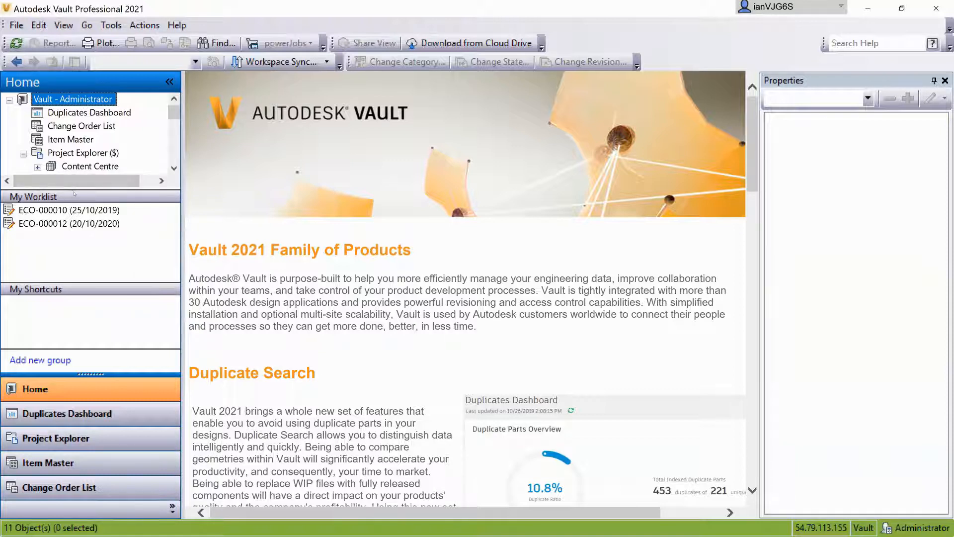
- Enlarge the folder tree area, open the Project Explorer root folder, and select Vault.ipj to show its properties
drag(75, 190, 75, 214)
scroll(80, 154, down, 2)
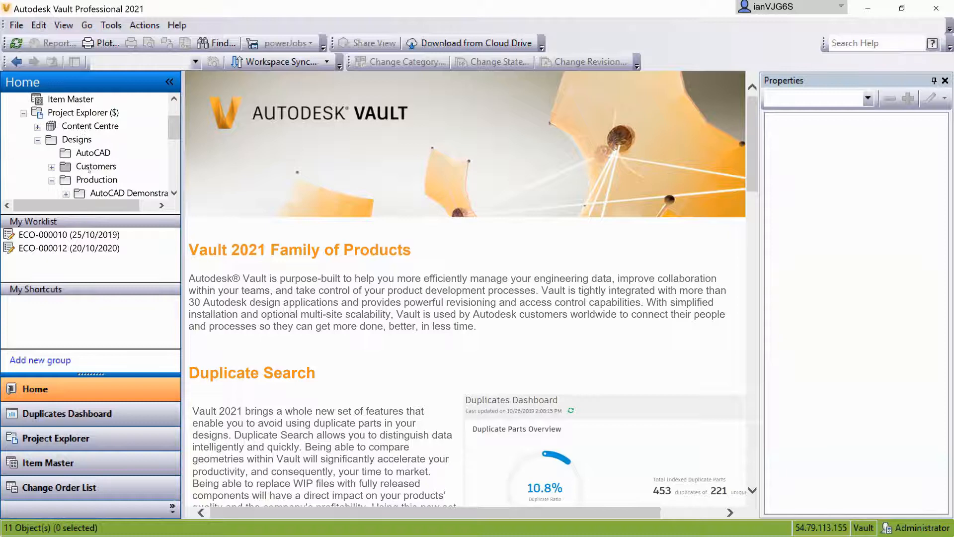
scroll(80, 149, up, 1)
scroll(85, 159, down, 4)
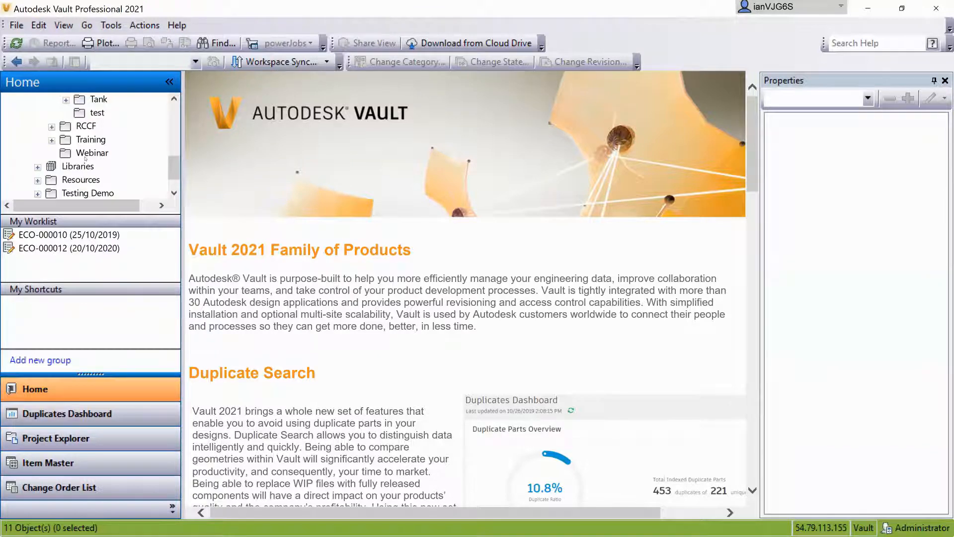
scroll(86, 159, down, 1)
scroll(77, 135, up, 7)
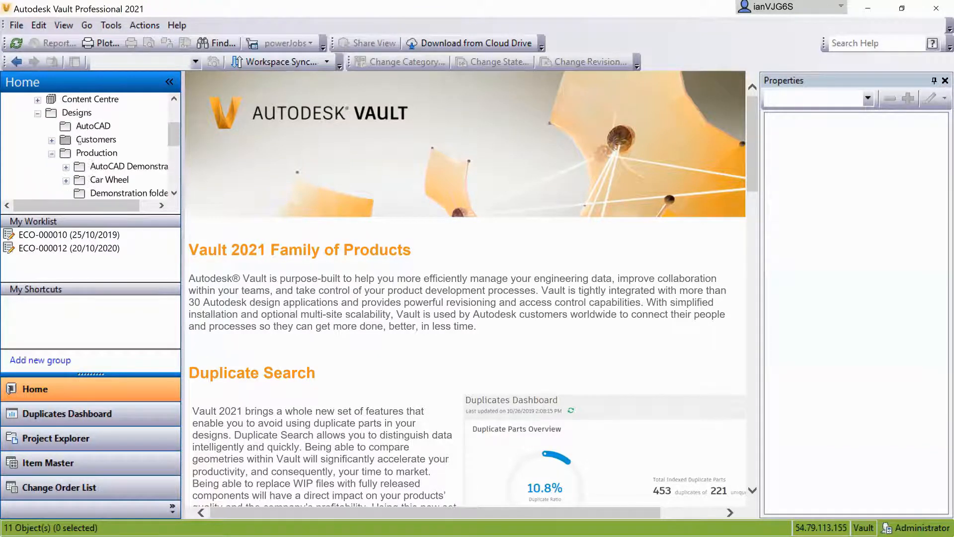
click(83, 152)
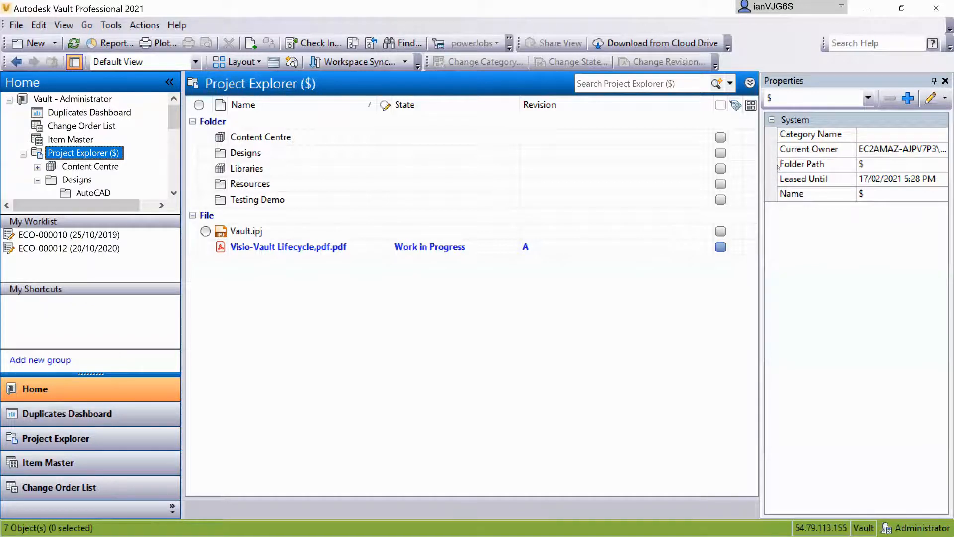
click(258, 232)
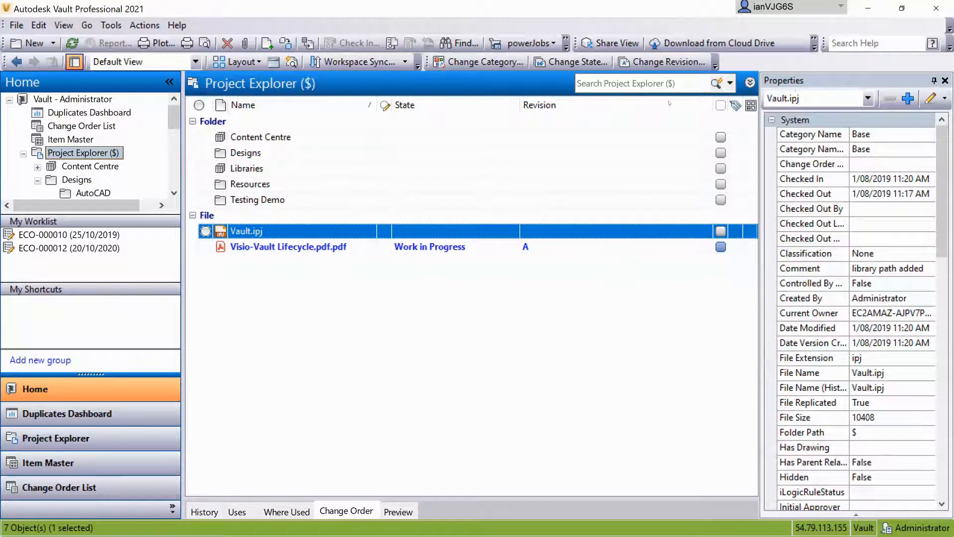
- Open the Designs folder and select test.ipt to display its properties
click(246, 153)
double_click(246, 153)
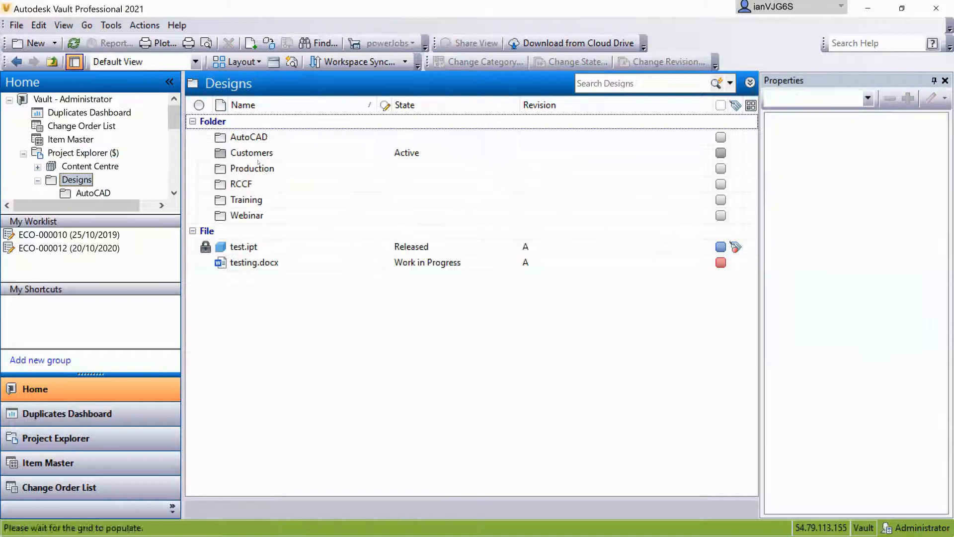
click(266, 248)
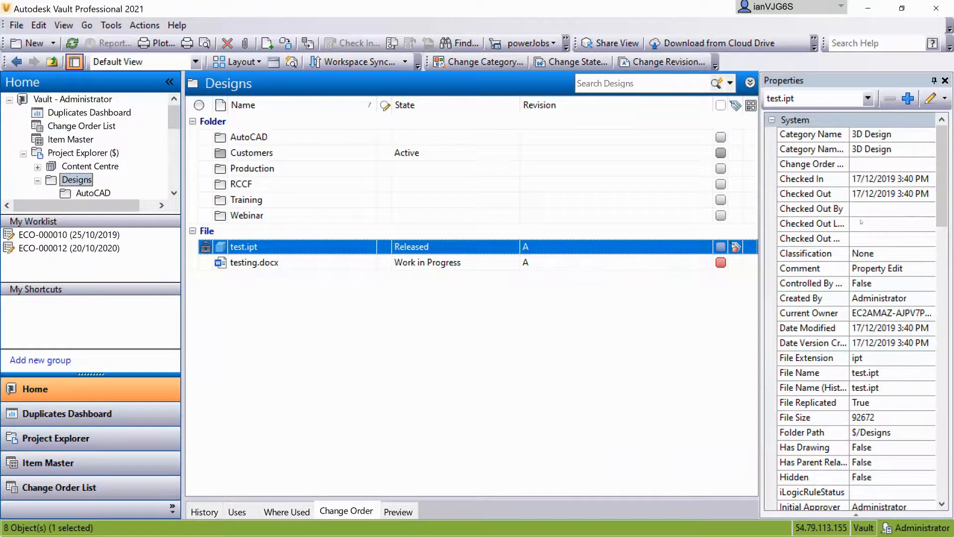
- Examine the system and user-defined properties of test.ipt
scroll(846, 186, down, 15)
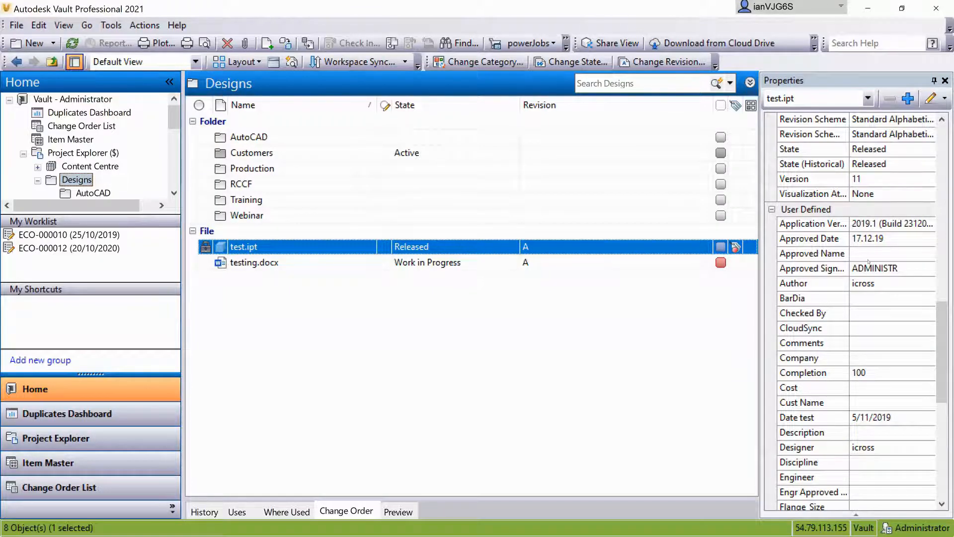
scroll(869, 262, down, 1)
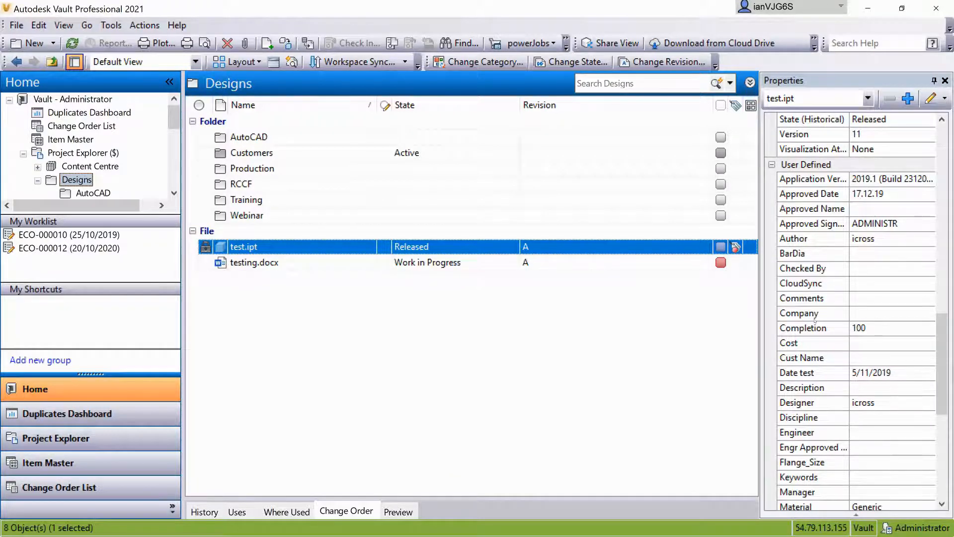
scroll(815, 320, down, 2)
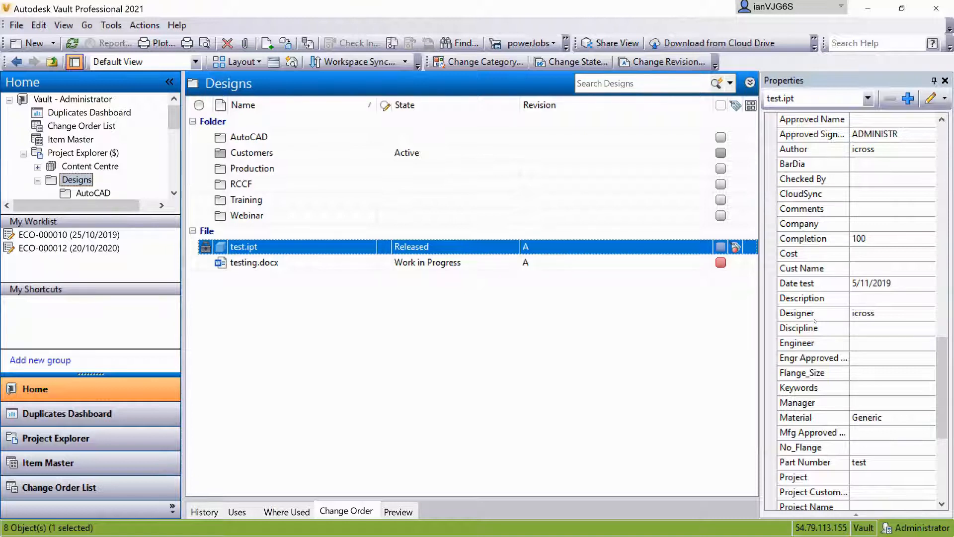
scroll(810, 353, down, 3)
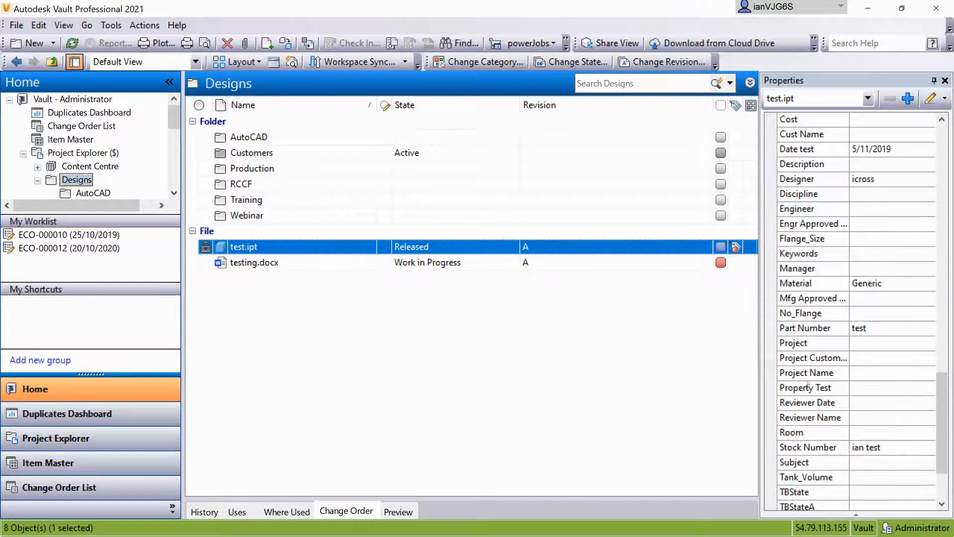
scroll(812, 408, down, 2)
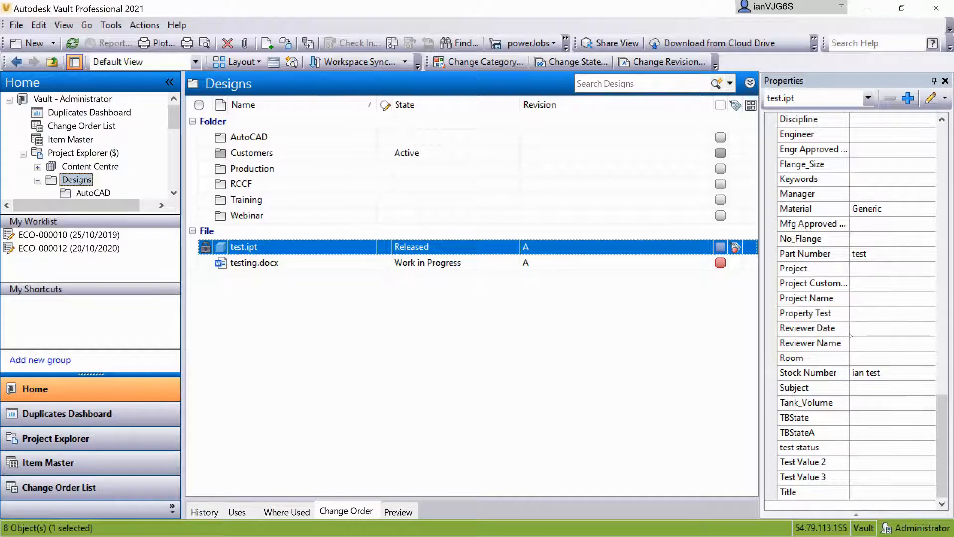
scroll(838, 348, up, 2)
scroll(826, 301, up, 3)
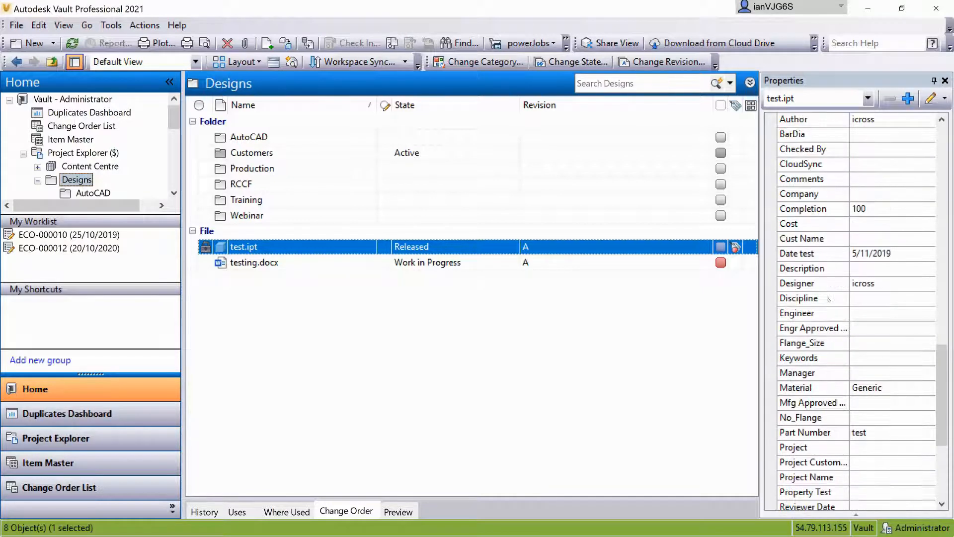
scroll(821, 297, up, 1)
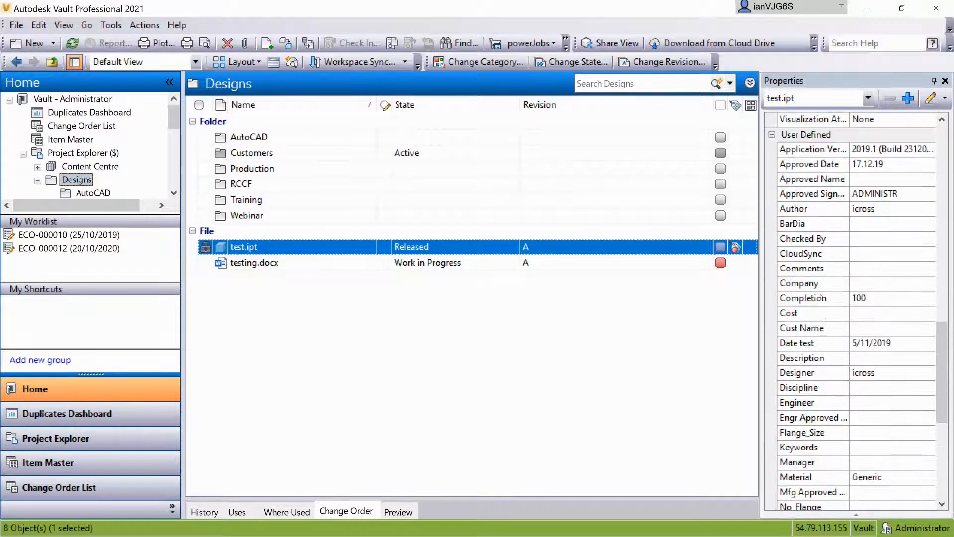
scroll(824, 303, up, 1)
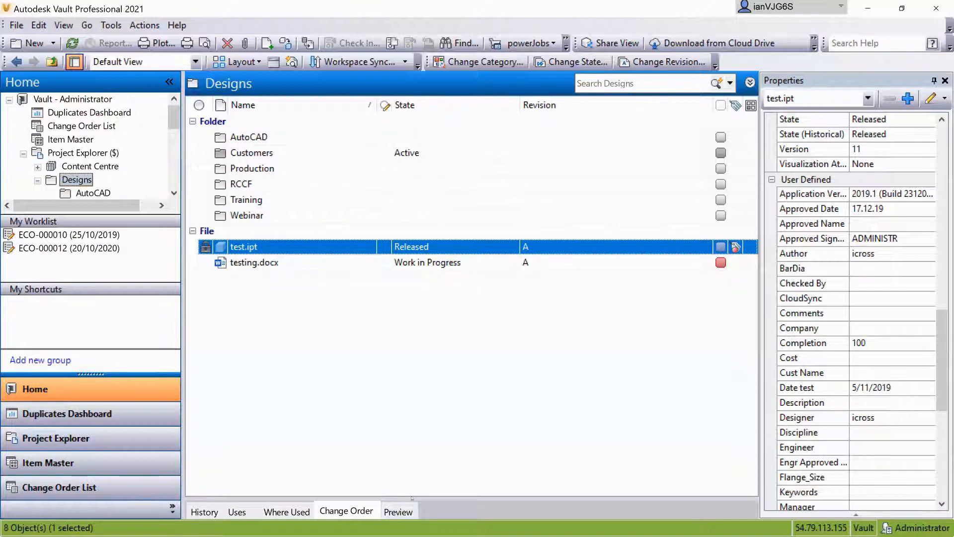
- Enlarge the file details area and list all versions in the history of test.ipt, including their comments
drag(412, 498, 404, 287)
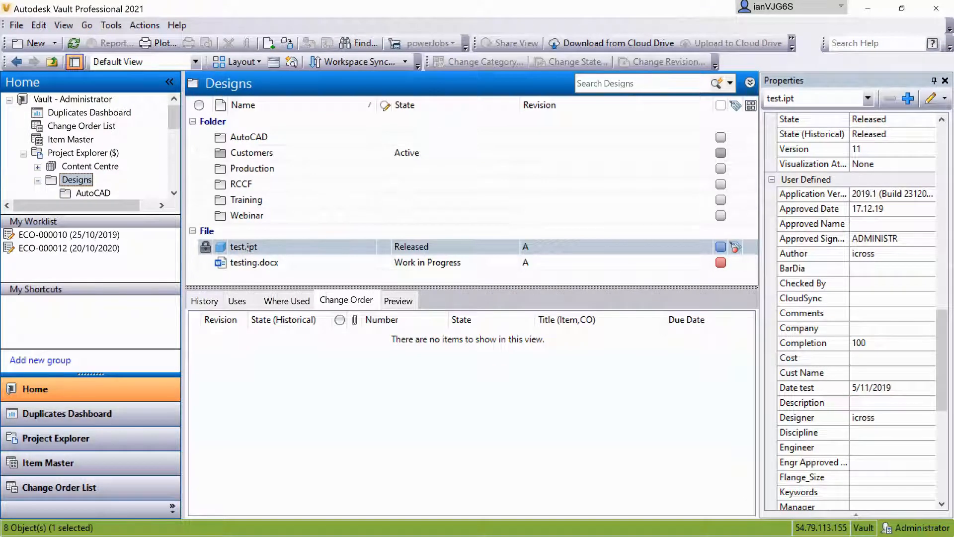
click(211, 301)
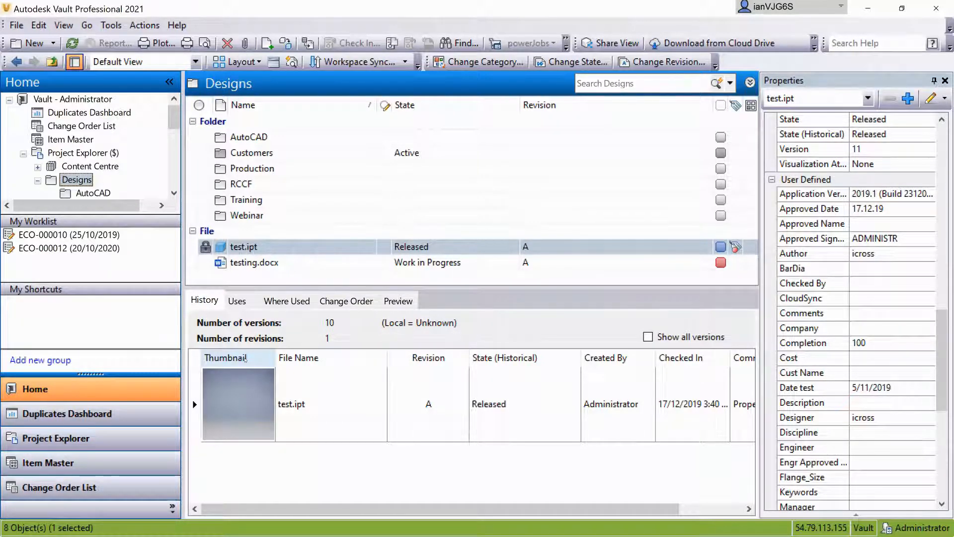
click(648, 338)
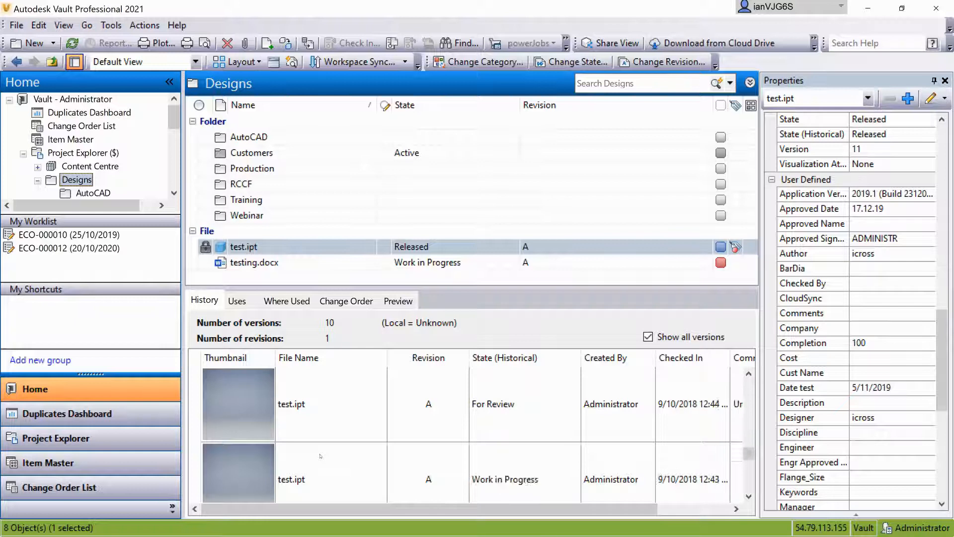
scroll(321, 456, down, 3)
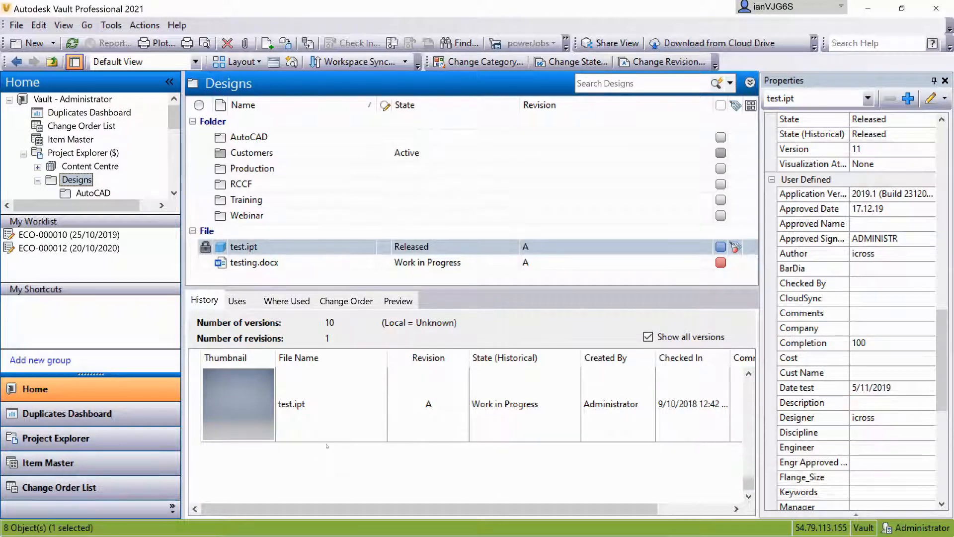
scroll(327, 446, up, 2)
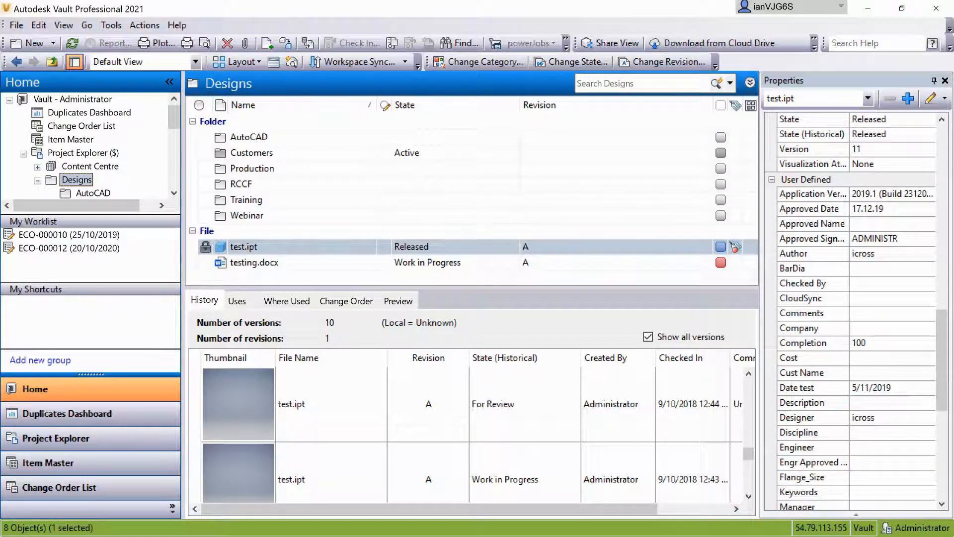
drag(230, 509, 303, 509)
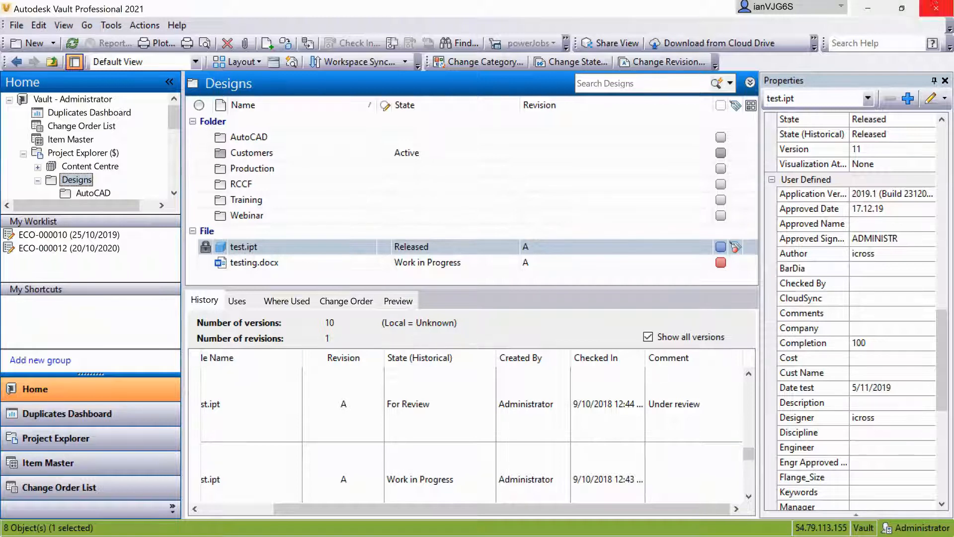
- Check which files test.ipt uses and where test.ipt itself is used
click(237, 300)
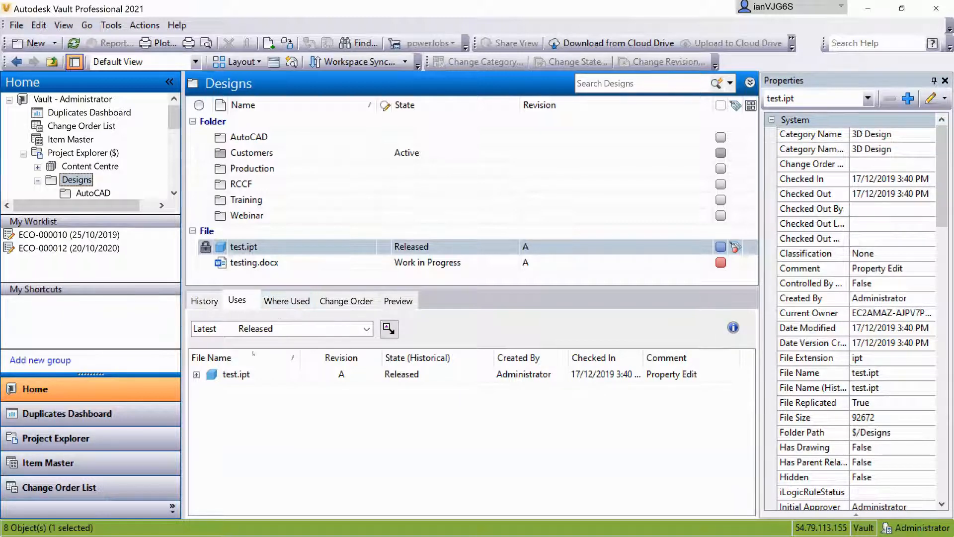
click(196, 375)
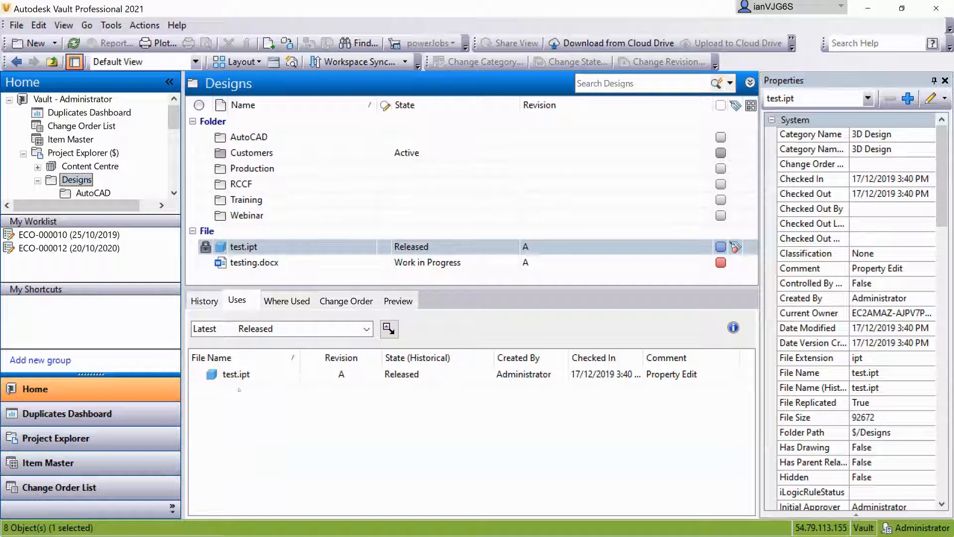
click(287, 300)
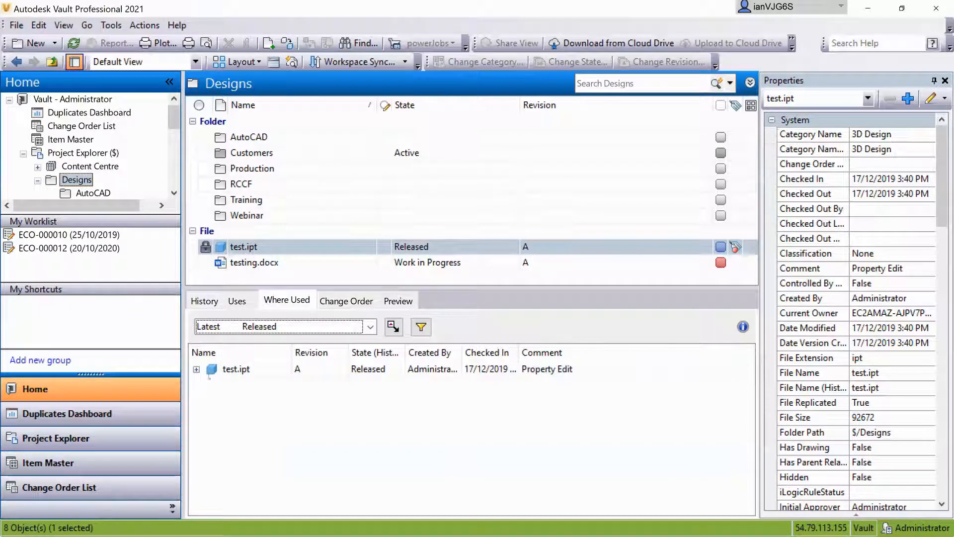
click(197, 370)
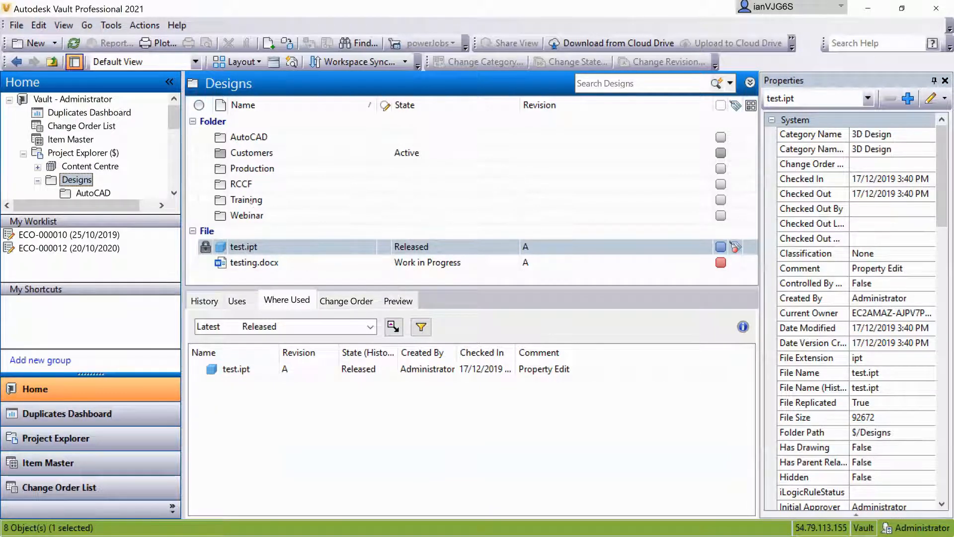
- Browse the Libraries and Design Data folders under RCCF, and open the Workgroup folder inside Workspaces > Workspace
double_click(242, 184)
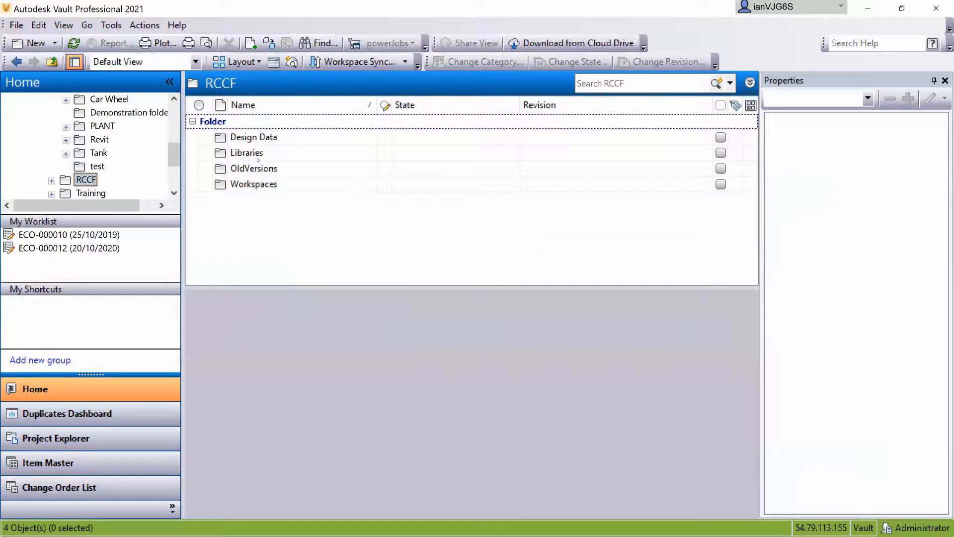
double_click(258, 154)
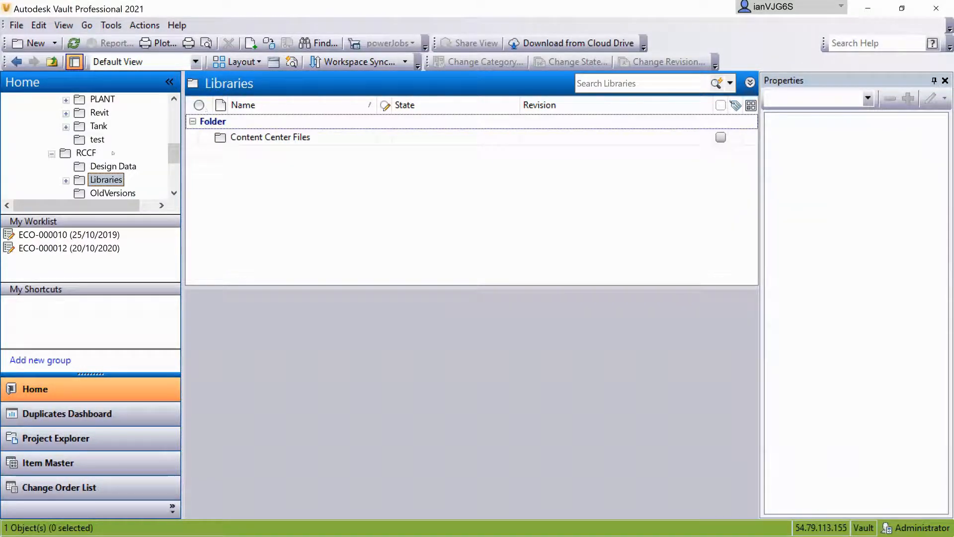
click(102, 167)
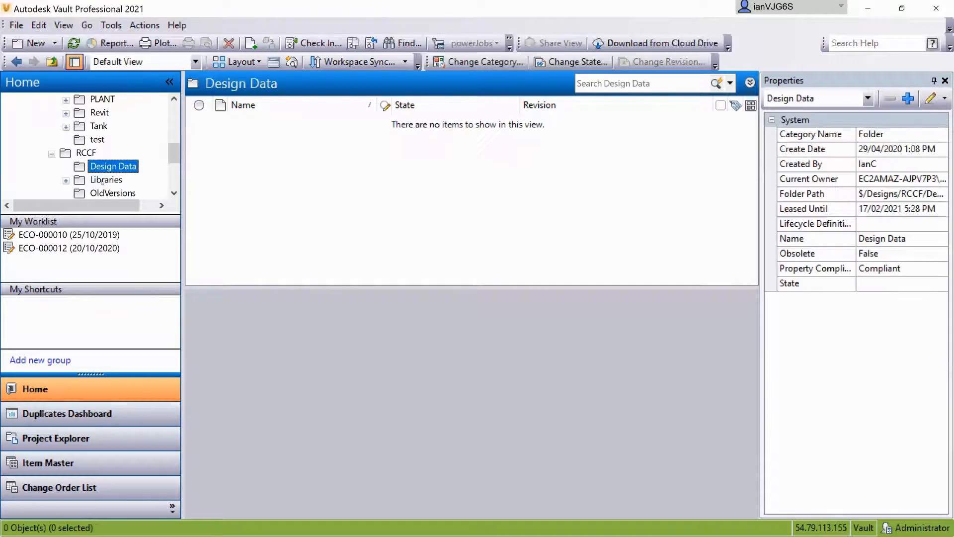
scroll(104, 166, down, 1)
click(109, 166)
double_click(309, 138)
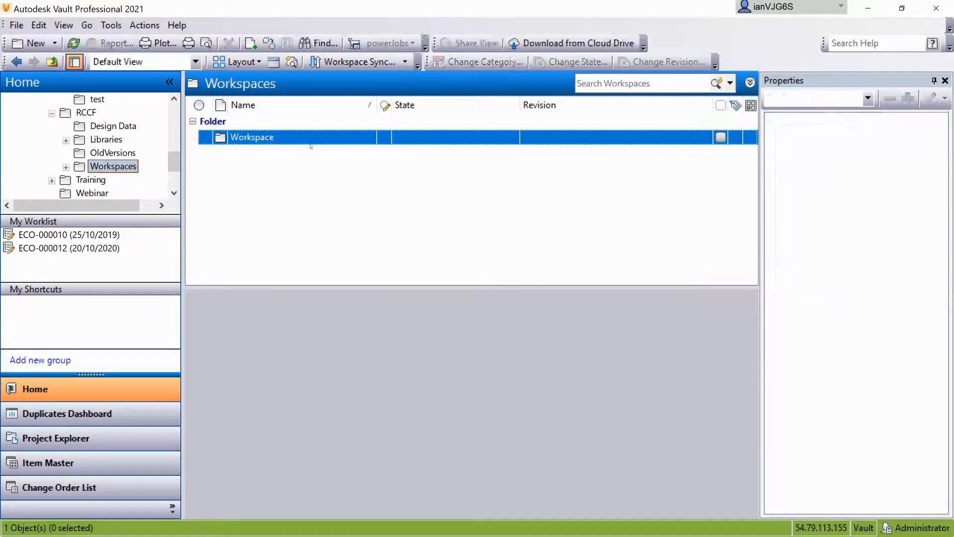
double_click(272, 168)
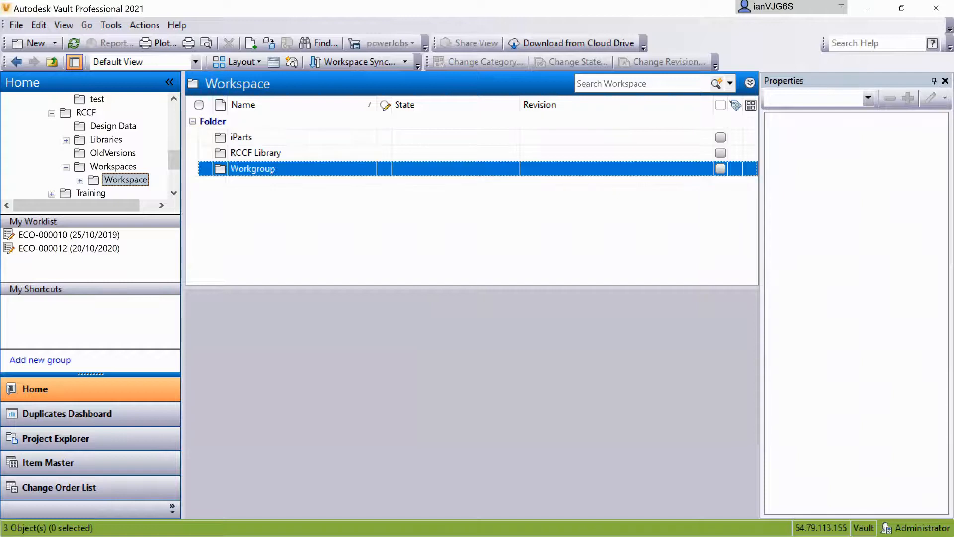
- Check where 10-24 LOCK NUT.ipt and 12V-DC_MOTOR.ipt are used
click(269, 199)
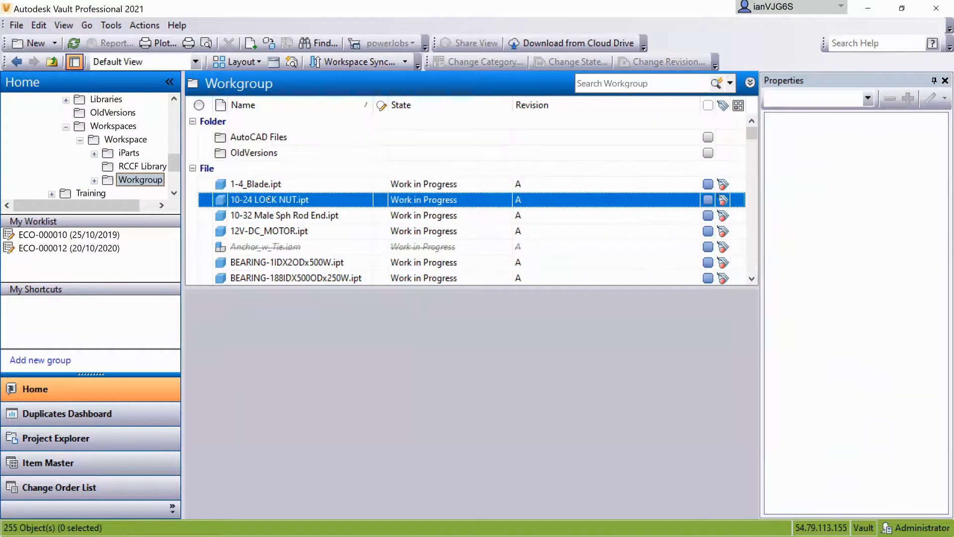
click(195, 370)
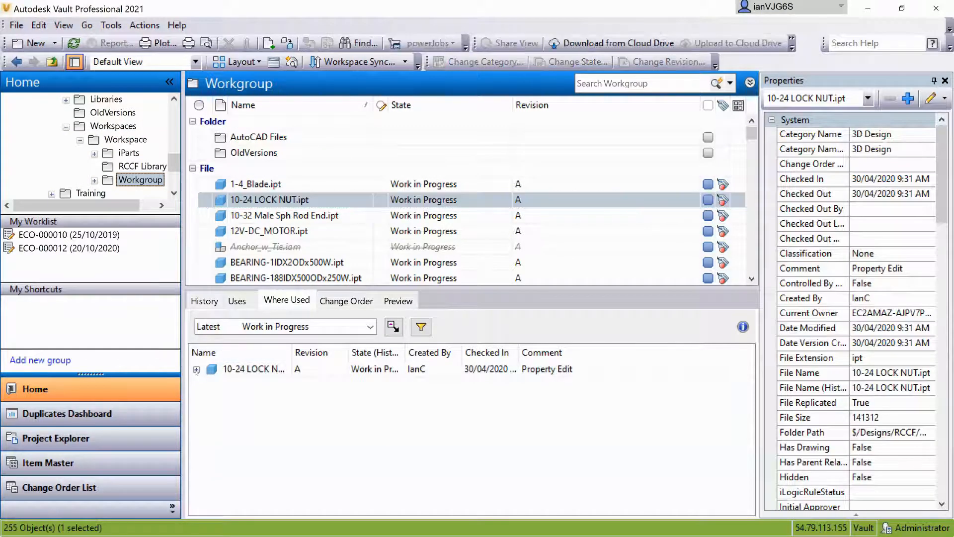
click(269, 231)
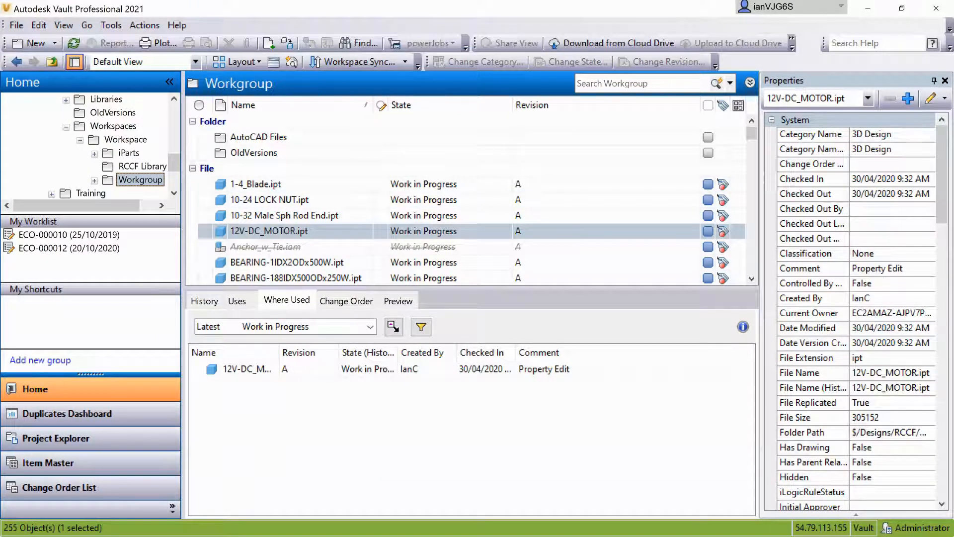
- Collapse the RCCF folder in the folder tree
scroll(93, 133, up, 1)
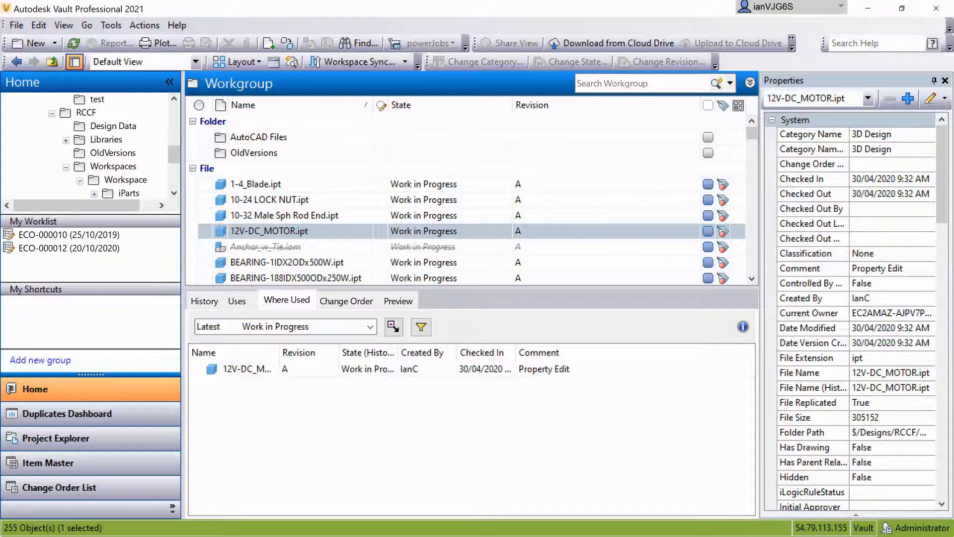
click(51, 113)
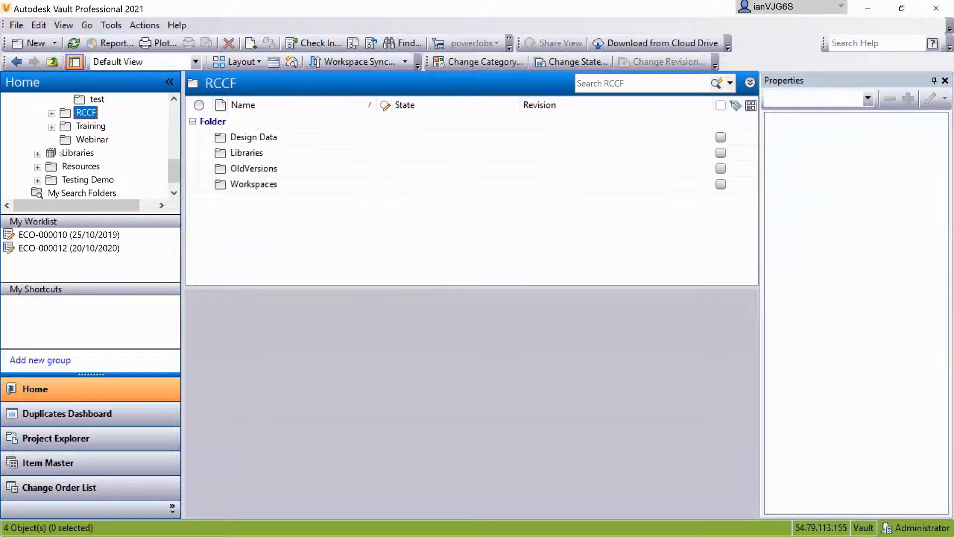
- Open the Frame Copy folder inside Testing Demo
click(37, 180)
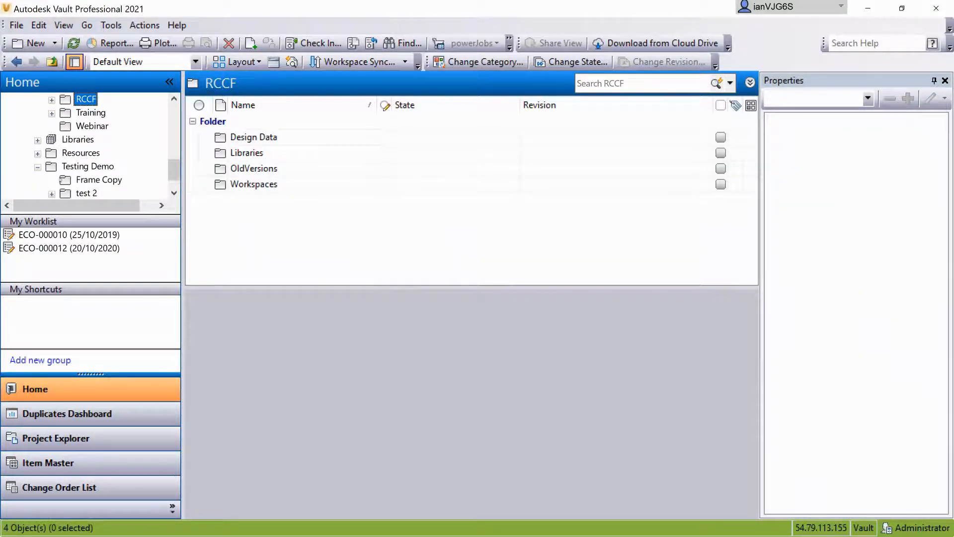
scroll(80, 164, down, 1)
click(88, 154)
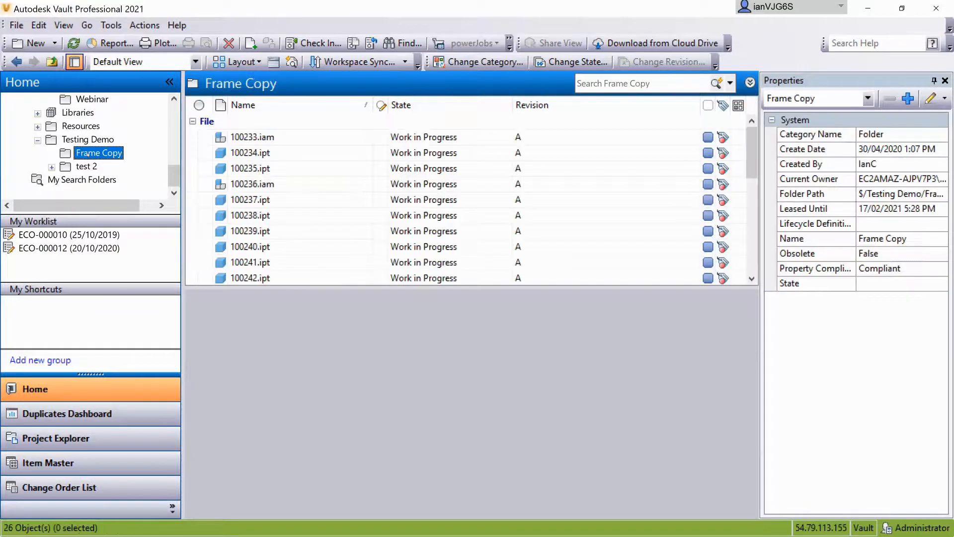
- Trace where 100237.ipt is used, following the parent assemblies up to 100233.iam
click(251, 199)
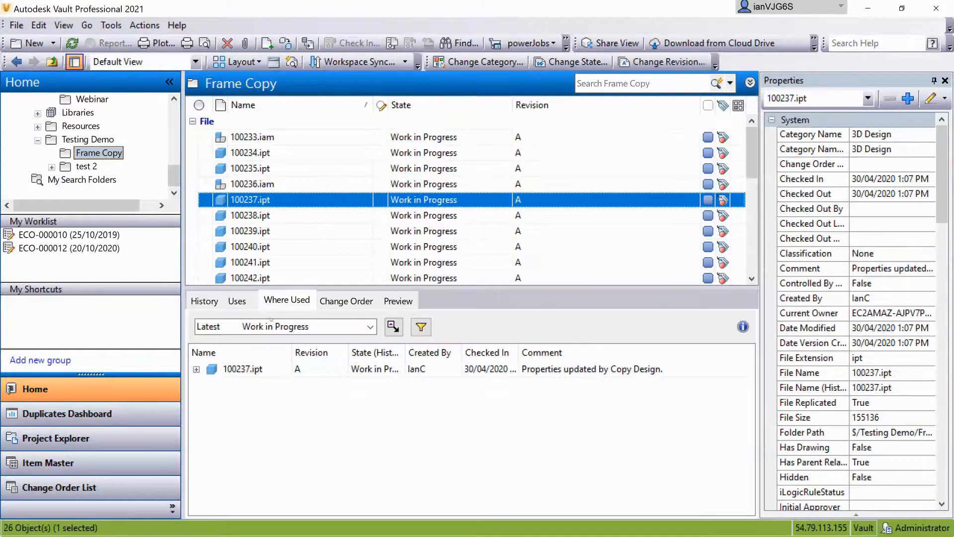
click(196, 369)
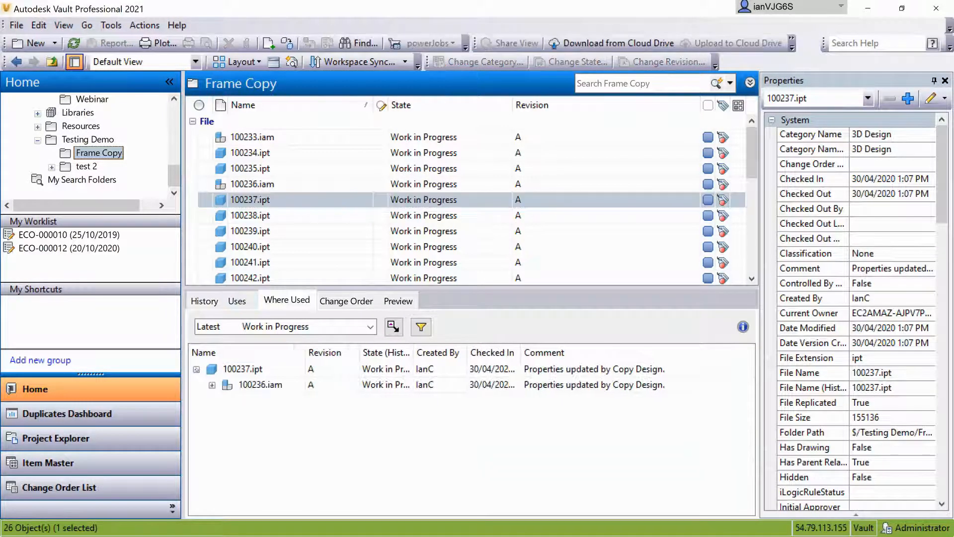
click(212, 385)
click(228, 401)
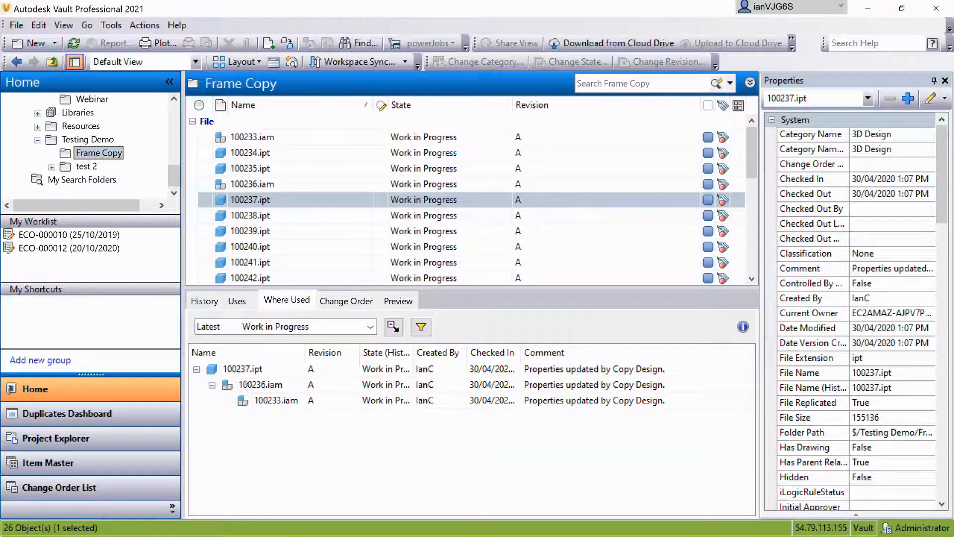
click(272, 401)
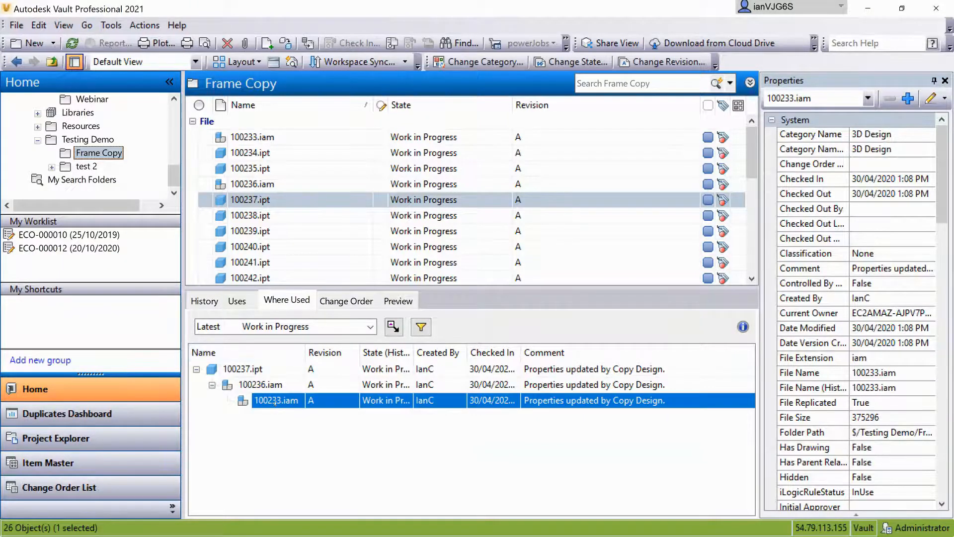
- Check which files the 100236.iam assembly uses
right_click(273, 403)
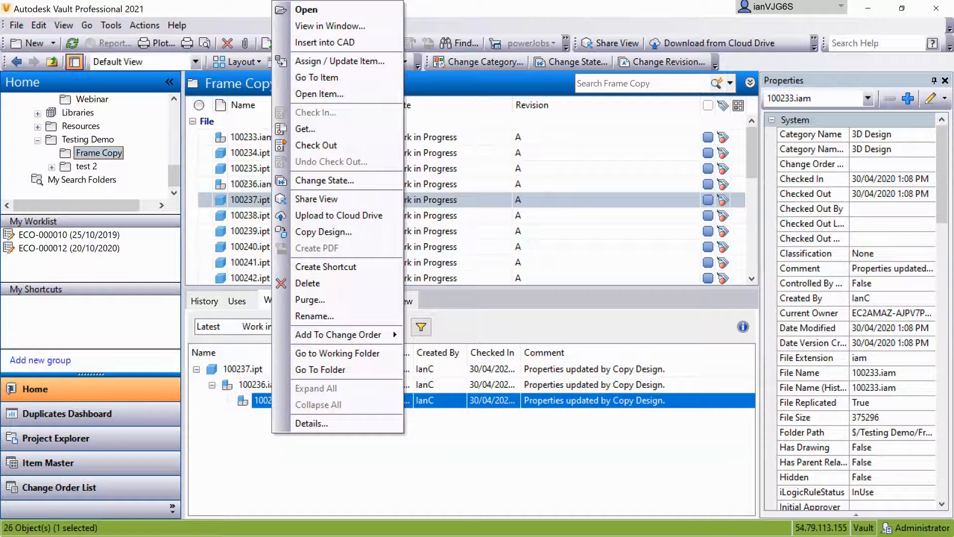
click(244, 184)
click(239, 299)
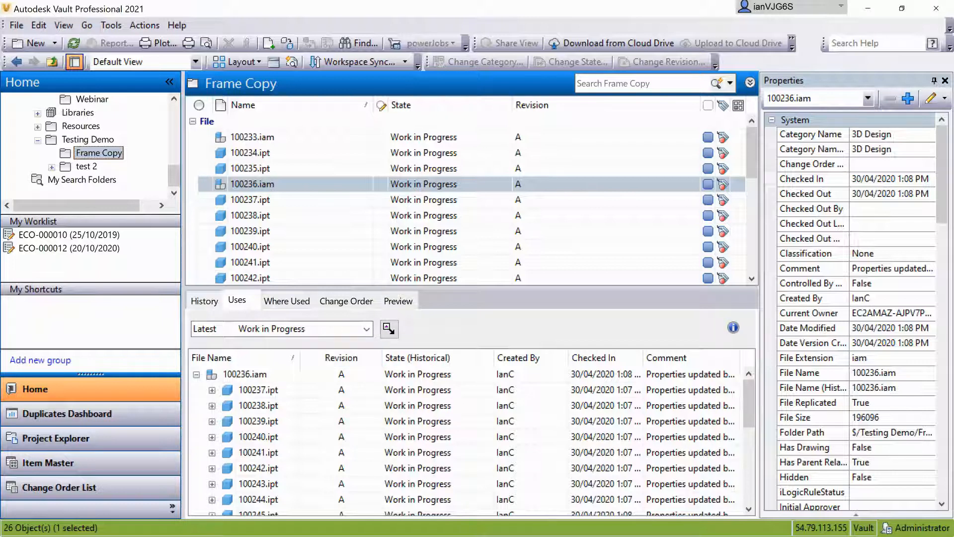
- Review the routing and status of change order ECO-000012 from the worklist, and the status of ECO-000010
click(74, 248)
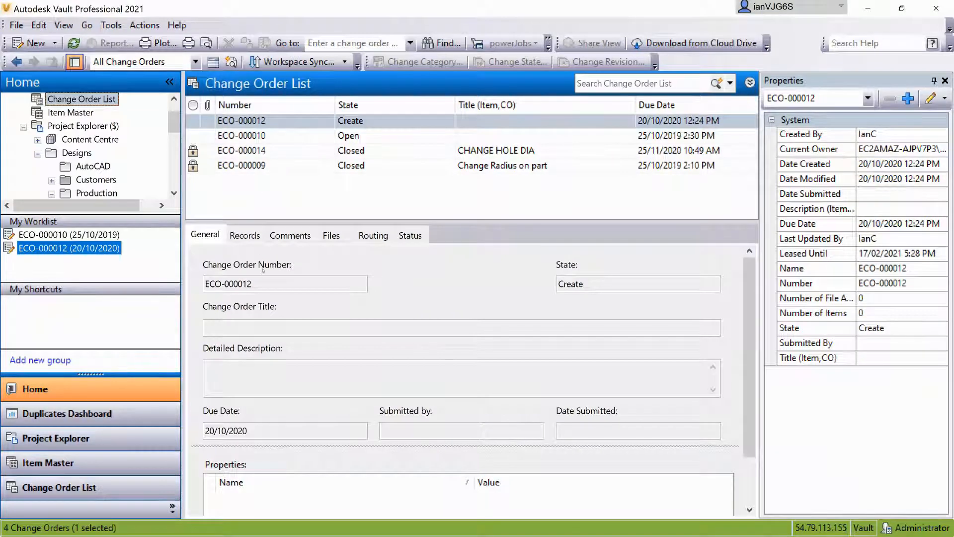
scroll(289, 249, down, 1)
click(373, 235)
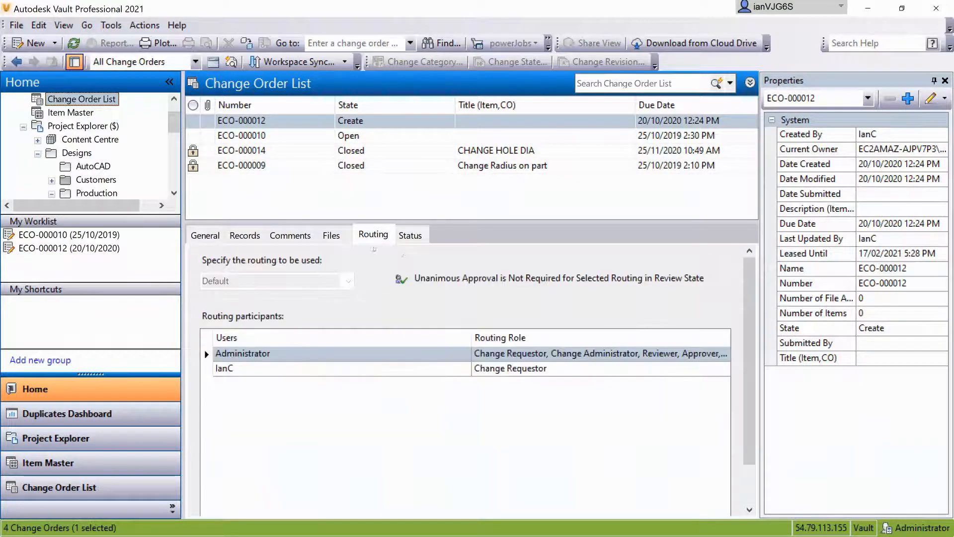
click(411, 234)
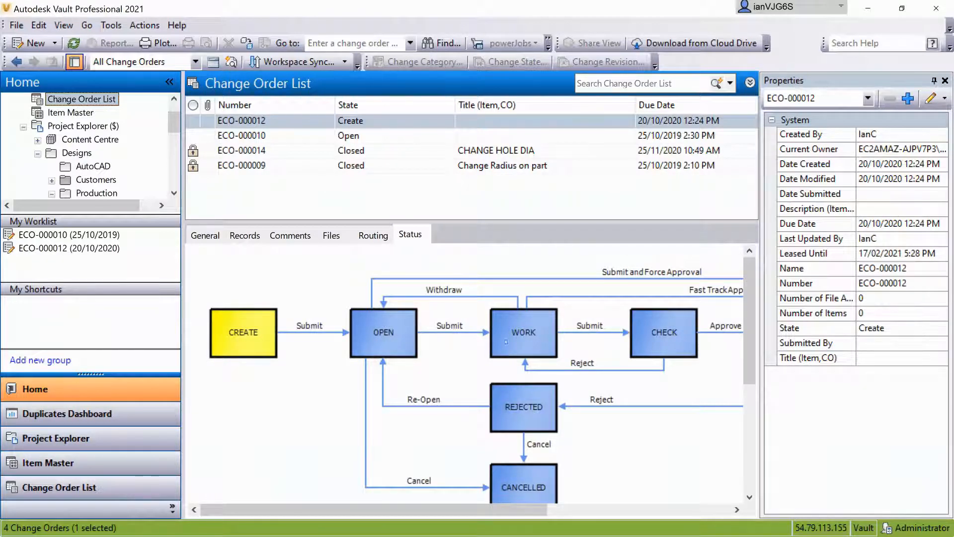
click(351, 136)
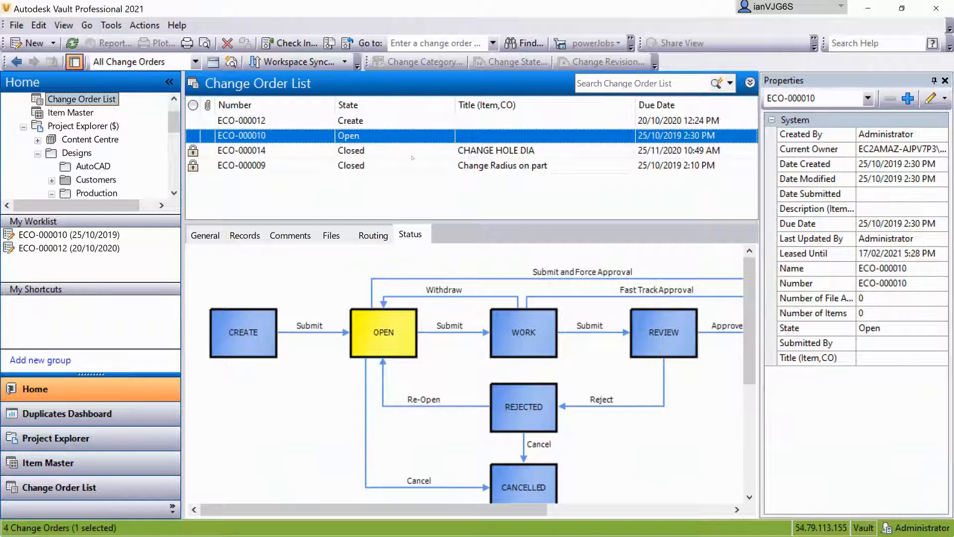
- Review the records associated with the closed change order ECO-000009
right_click(400, 163)
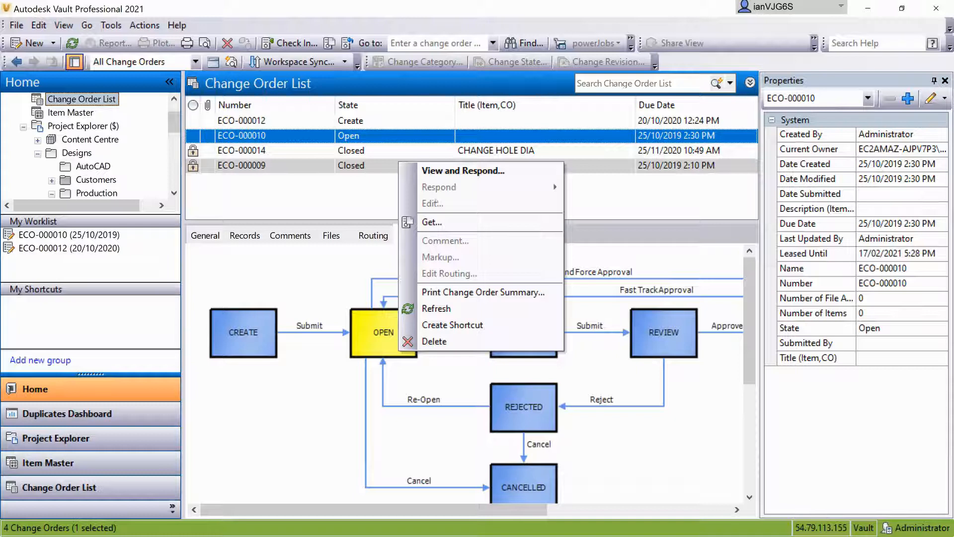
click(350, 166)
click(218, 239)
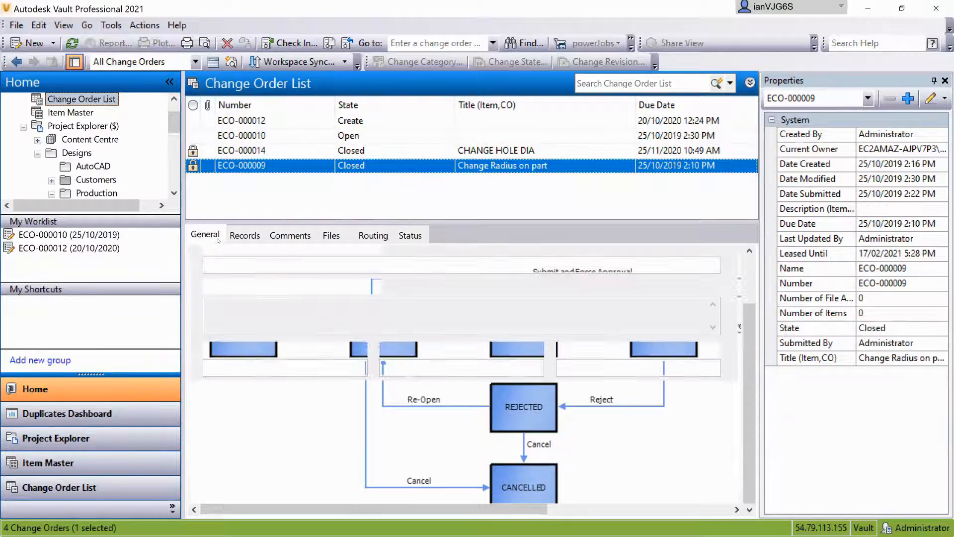
click(245, 235)
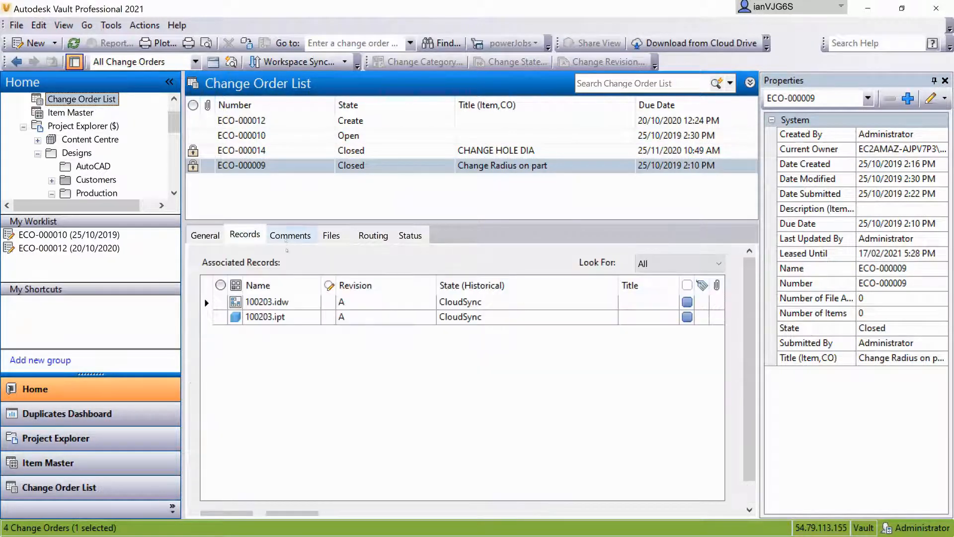
- Go to the vault folder of the record 100203.idw and check which change order it belongs to
right_click(275, 302)
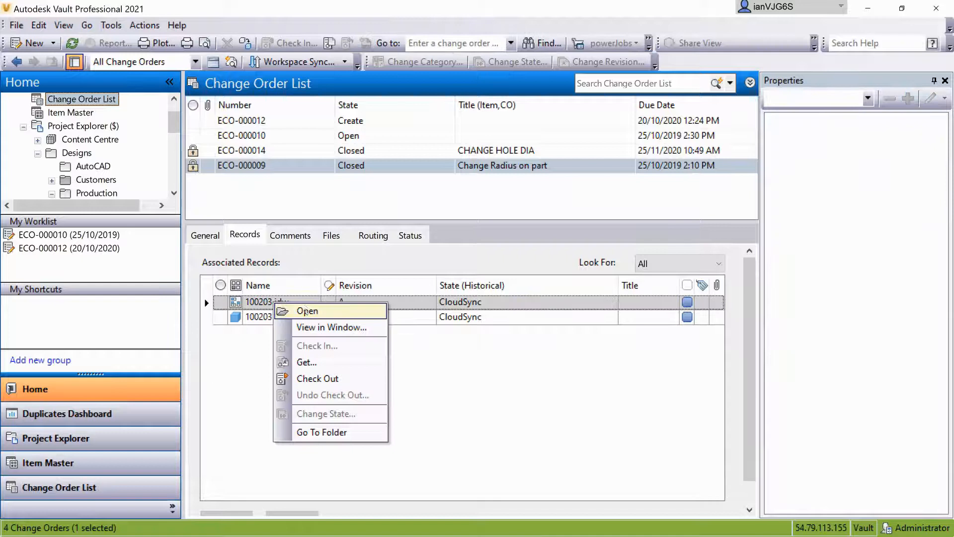
click(323, 432)
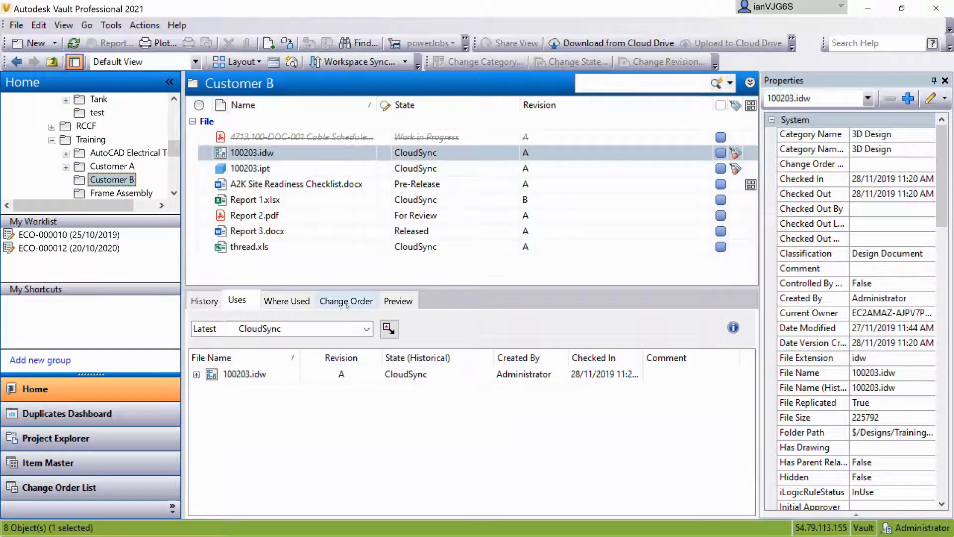
click(346, 302)
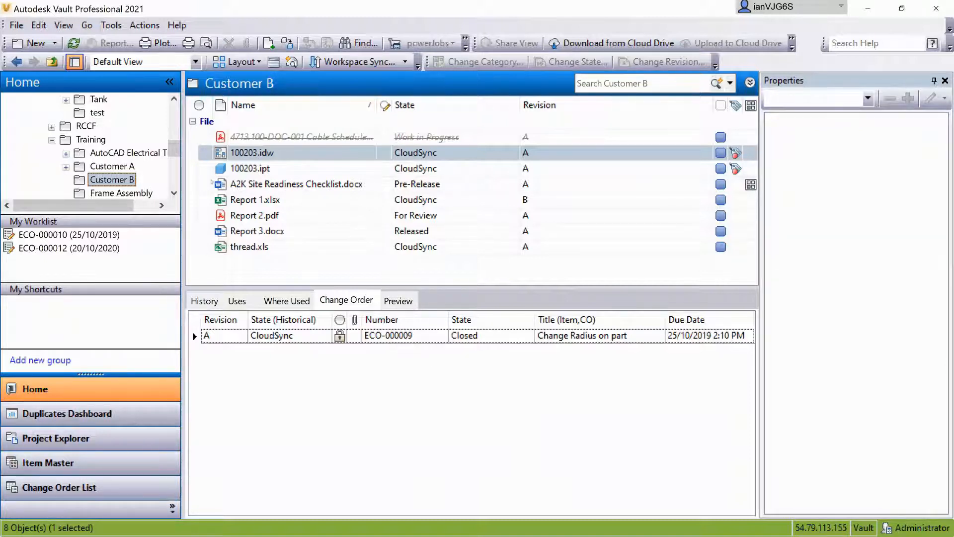
- Return to the Project Explorer root folder and open the advanced Find dialog
drag(174, 148, 174, 110)
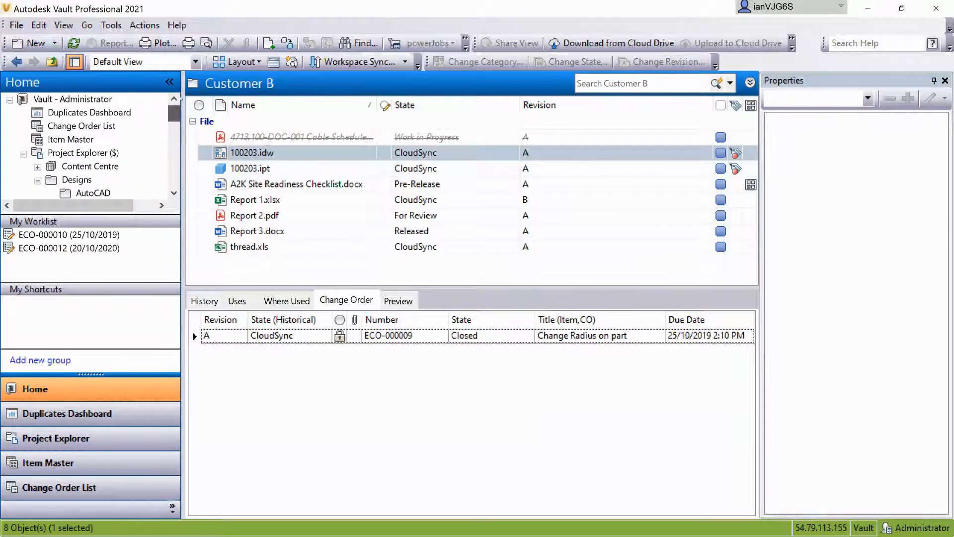
click(56, 153)
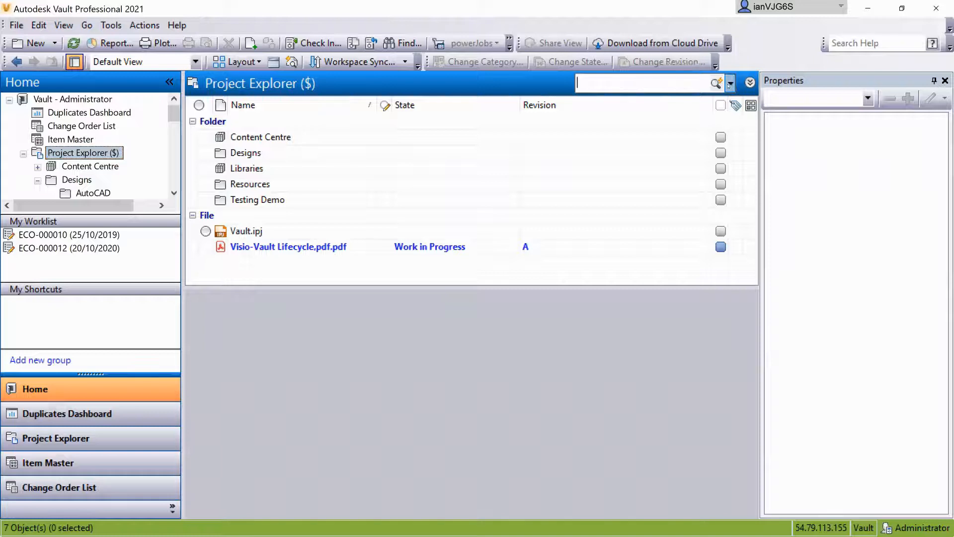
click(730, 83)
click(632, 157)
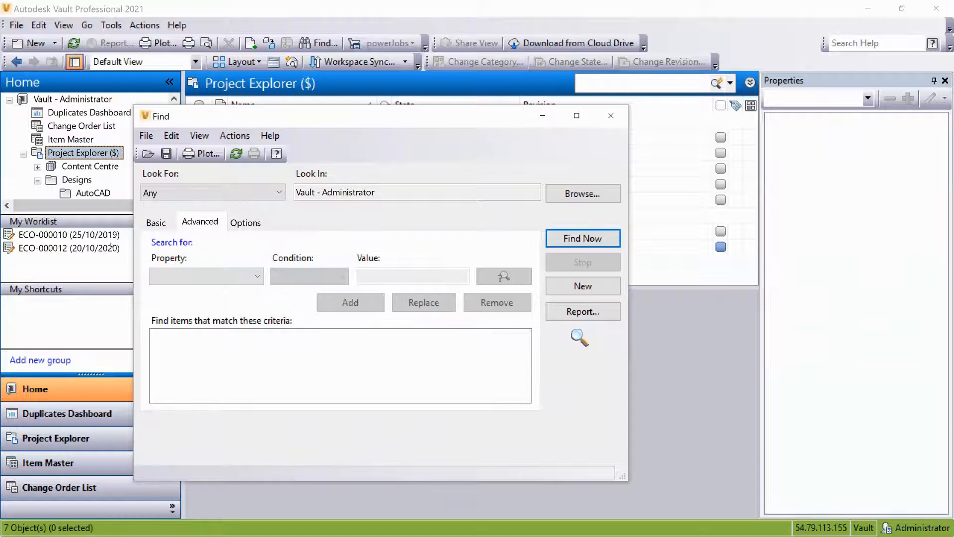
- Choose Create Date as the search property and look through its available conditions
click(199, 277)
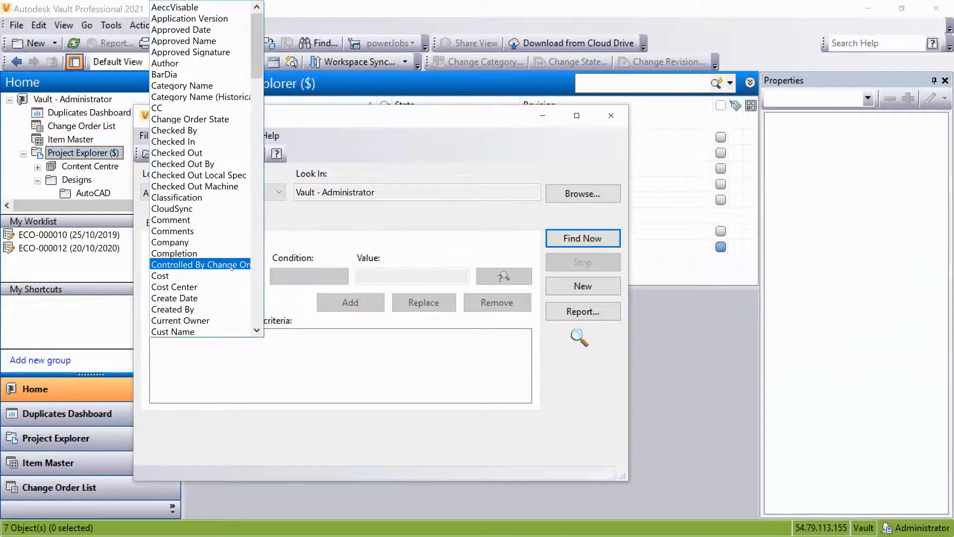
click(198, 298)
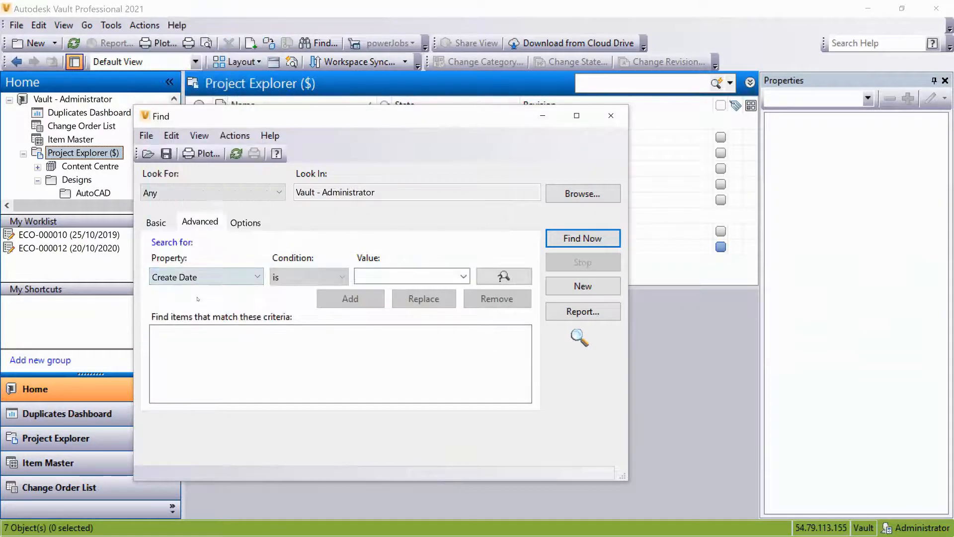
click(308, 277)
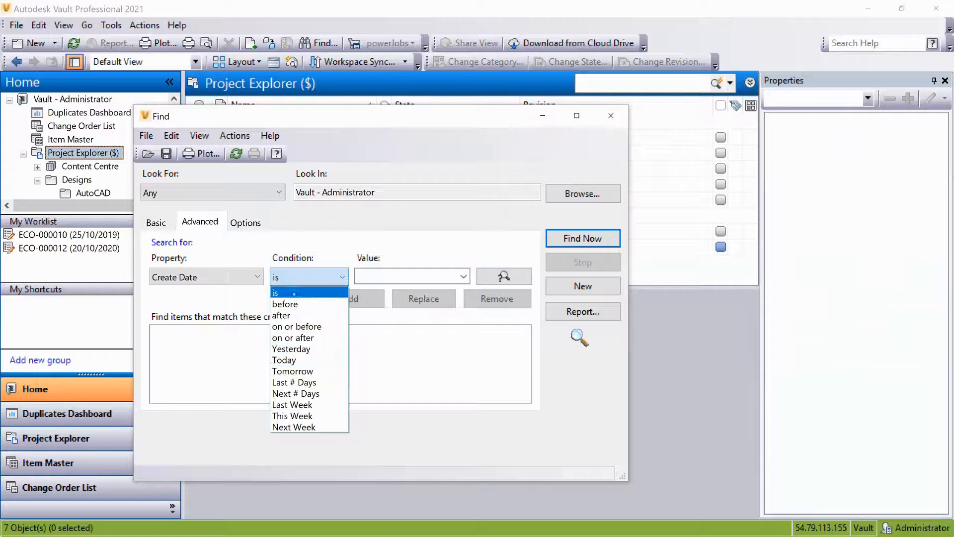
click(259, 285)
- Set the search property to CC and look through its available conditions
click(257, 276)
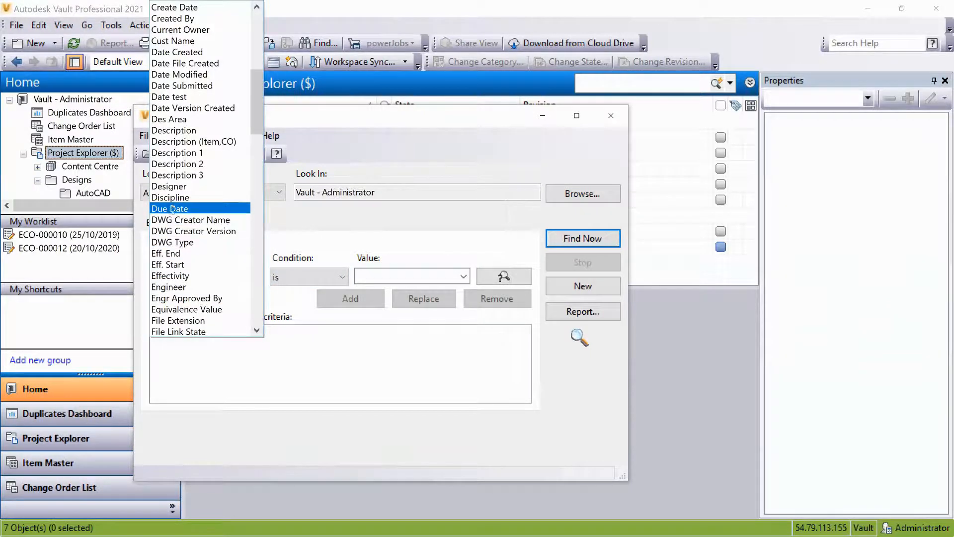
scroll(179, 84, up, 4)
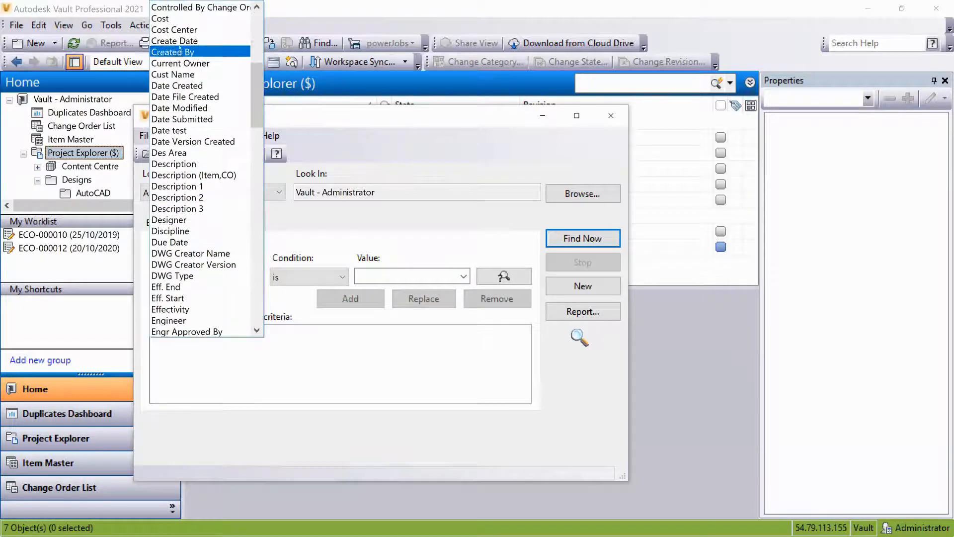
scroll(178, 79, up, 3)
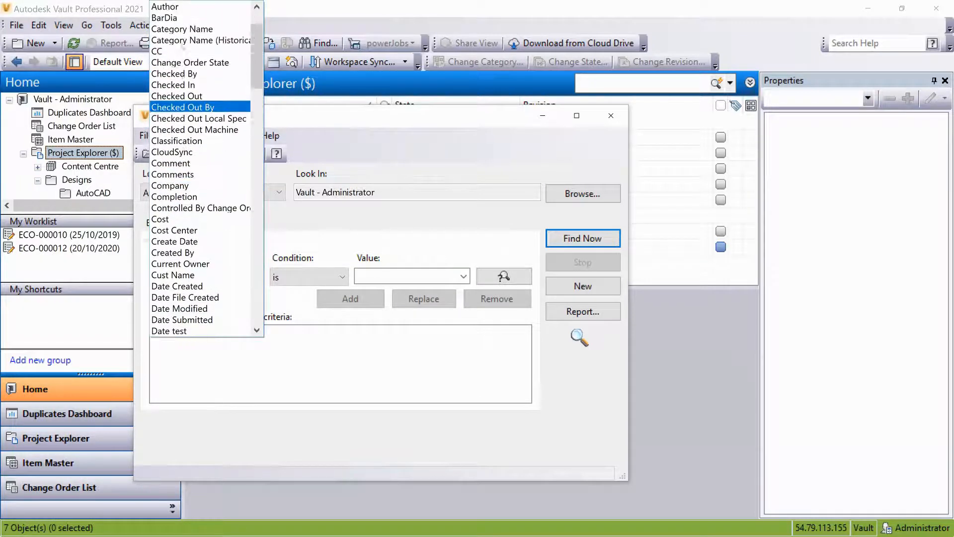
click(178, 58)
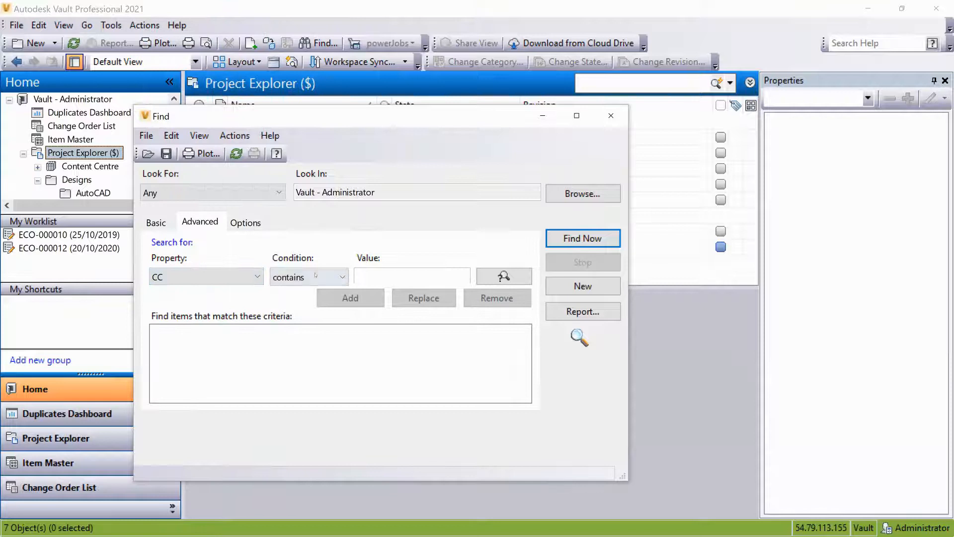
click(315, 276)
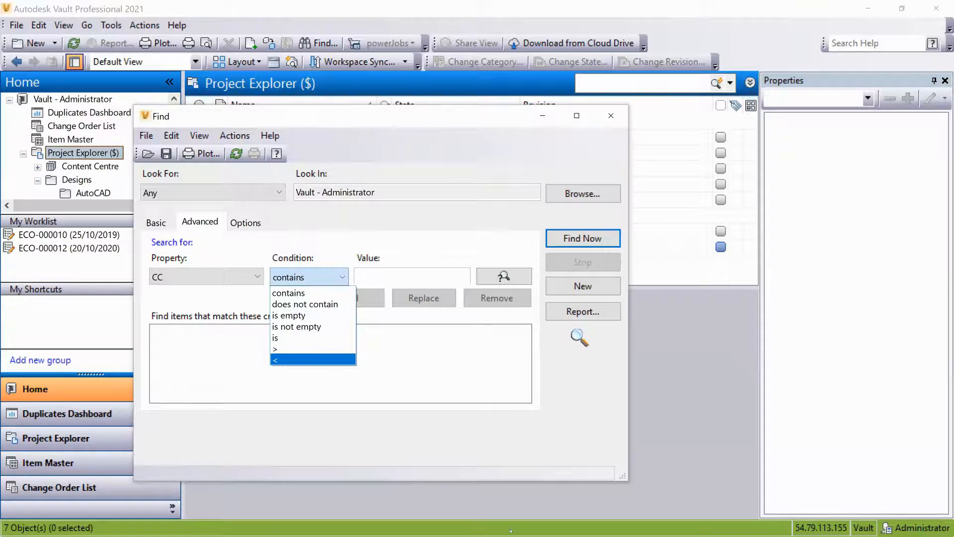
click(215, 280)
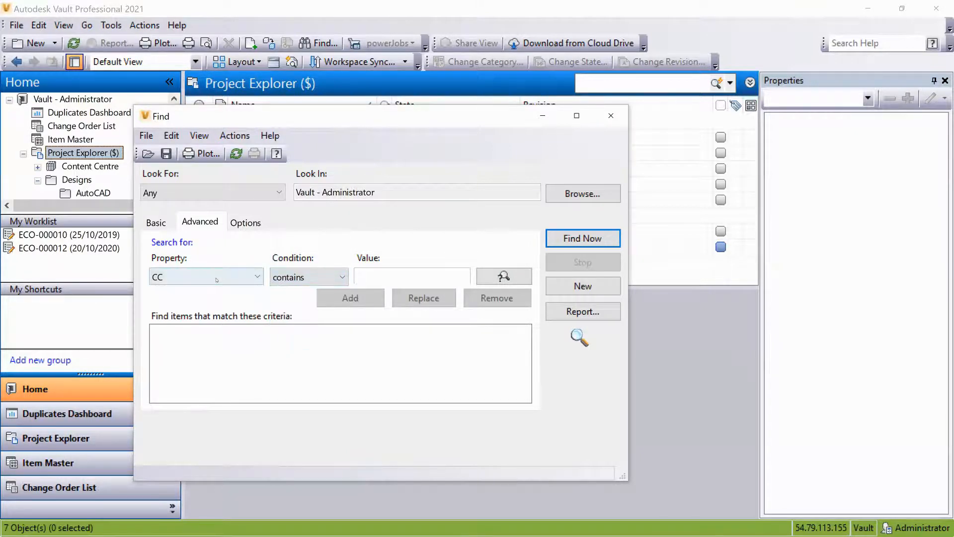
- Add the search criterion that Part Number contains 100003
click(215, 279)
scroll(205, 278, down, 3)
scroll(202, 295, down, 1)
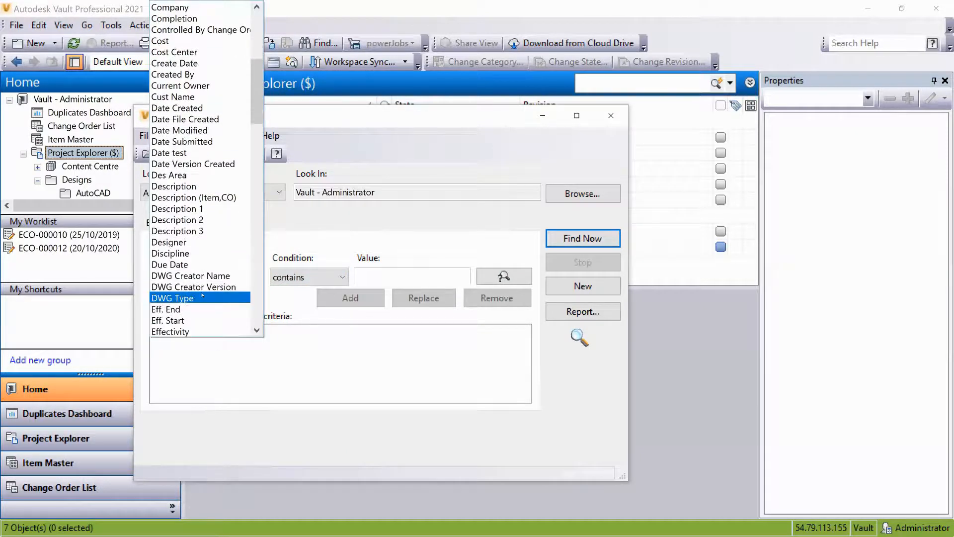
scroll(201, 297, down, 12)
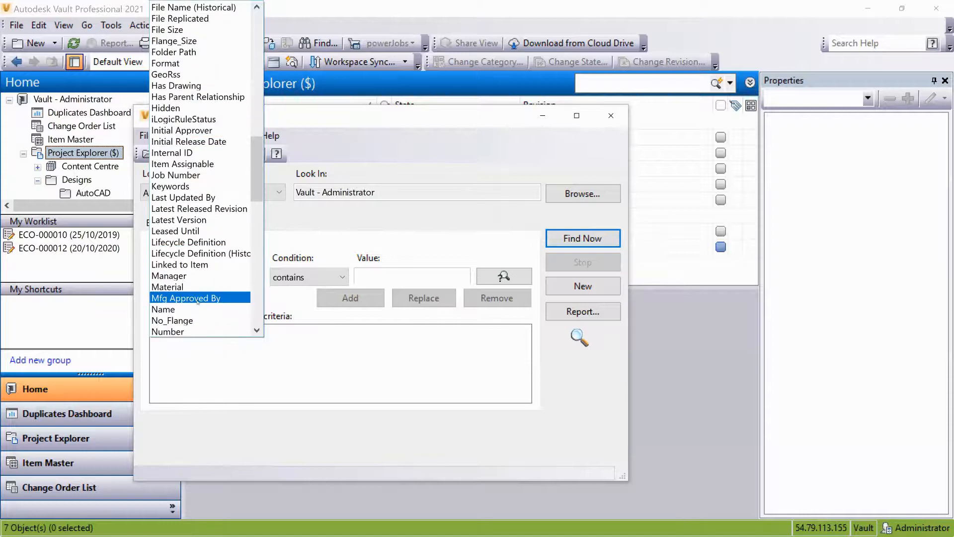
scroll(198, 301, down, 6)
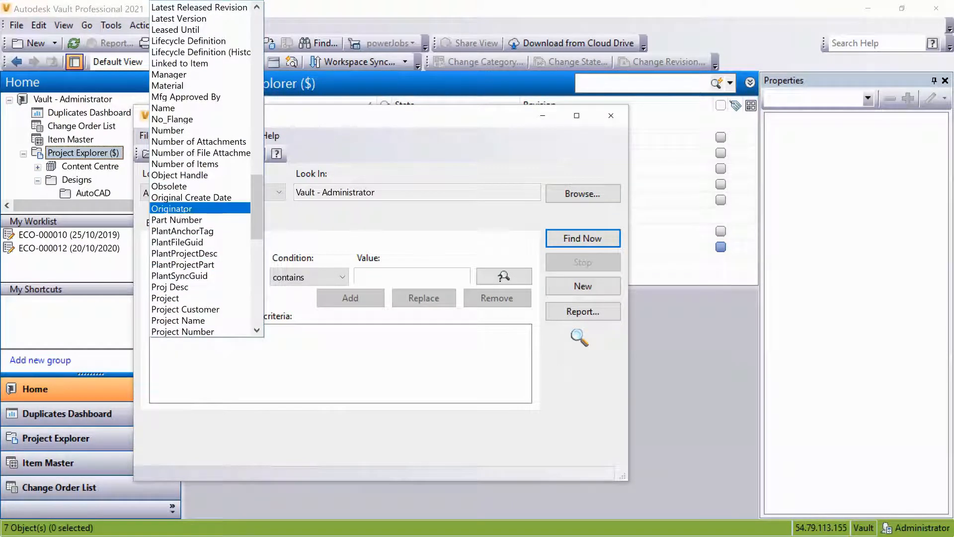
click(178, 230)
click(184, 285)
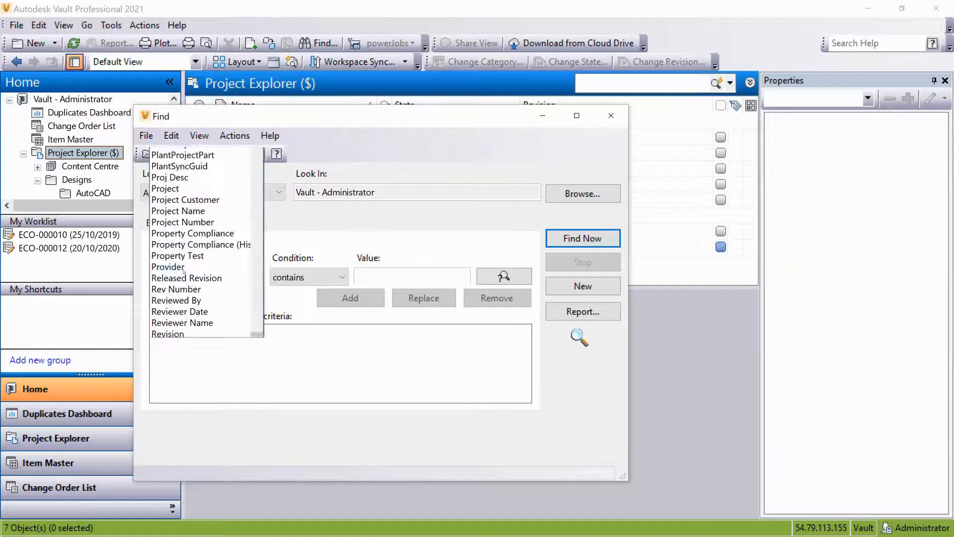
scroll(180, 164, up, 1)
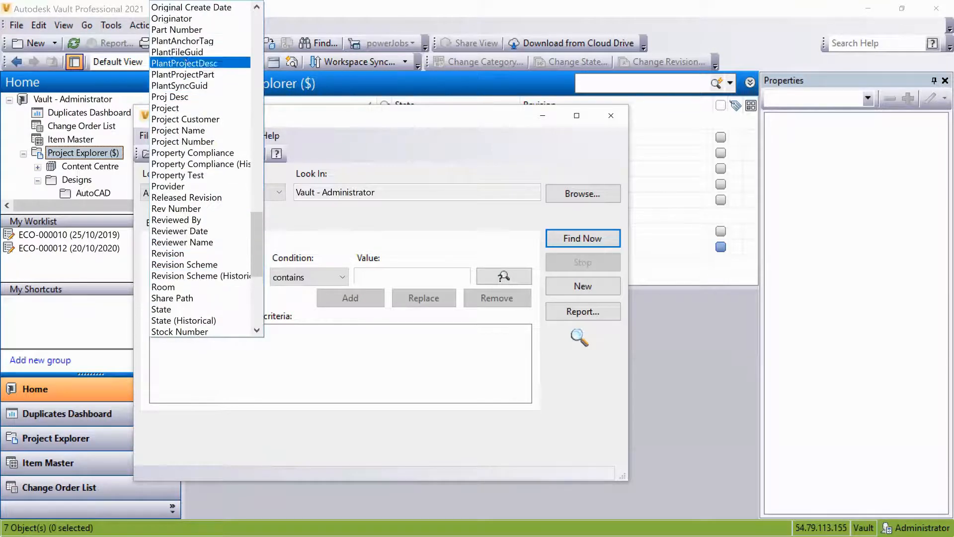
click(177, 30)
click(390, 279)
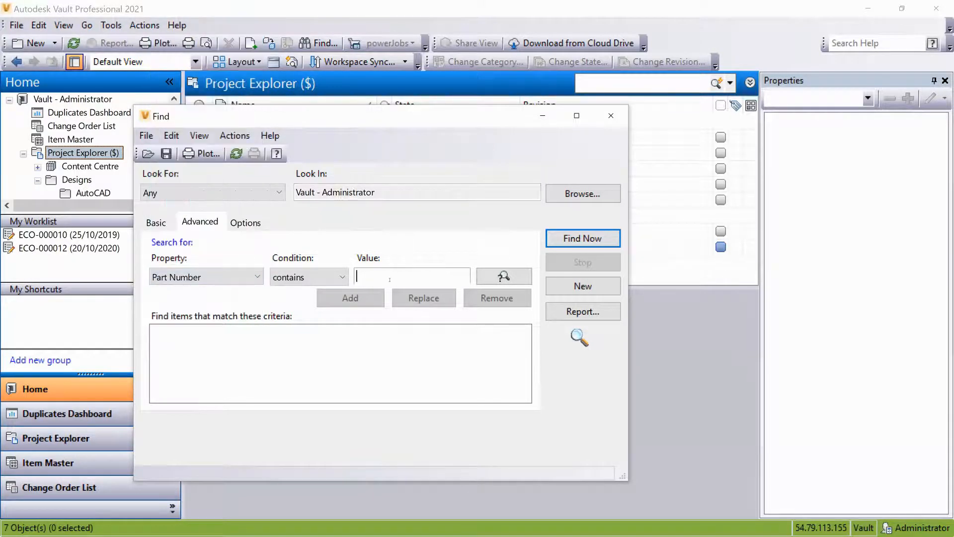
text(100)
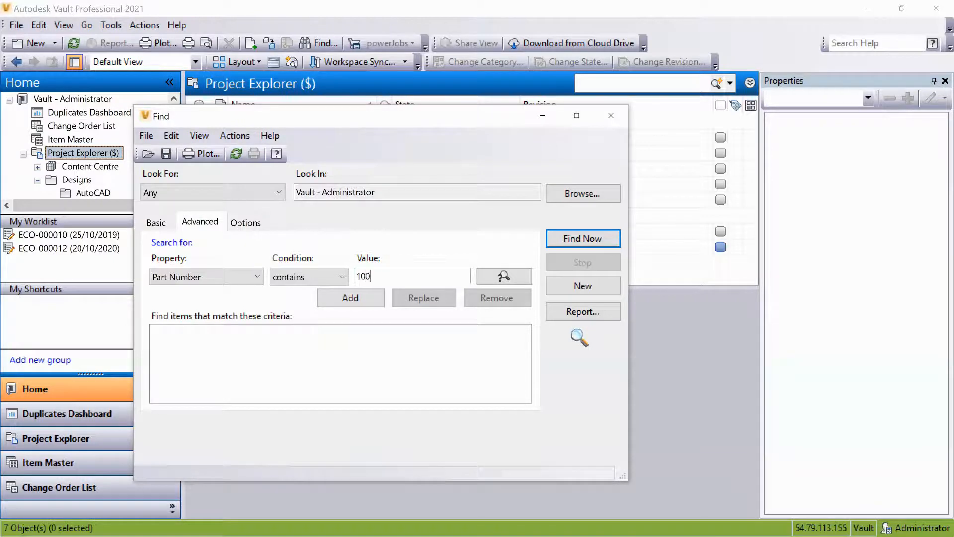
text(003)
click(381, 300)
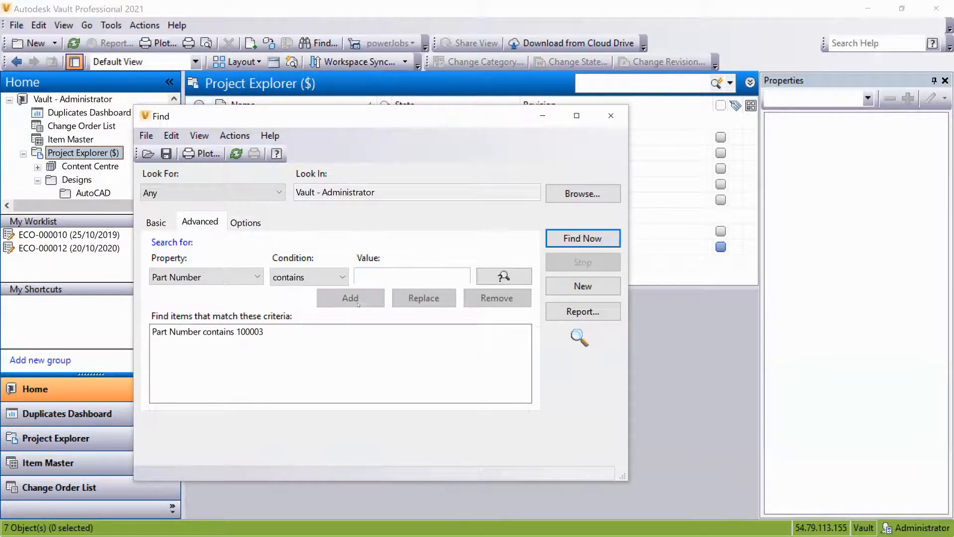
click(237, 283)
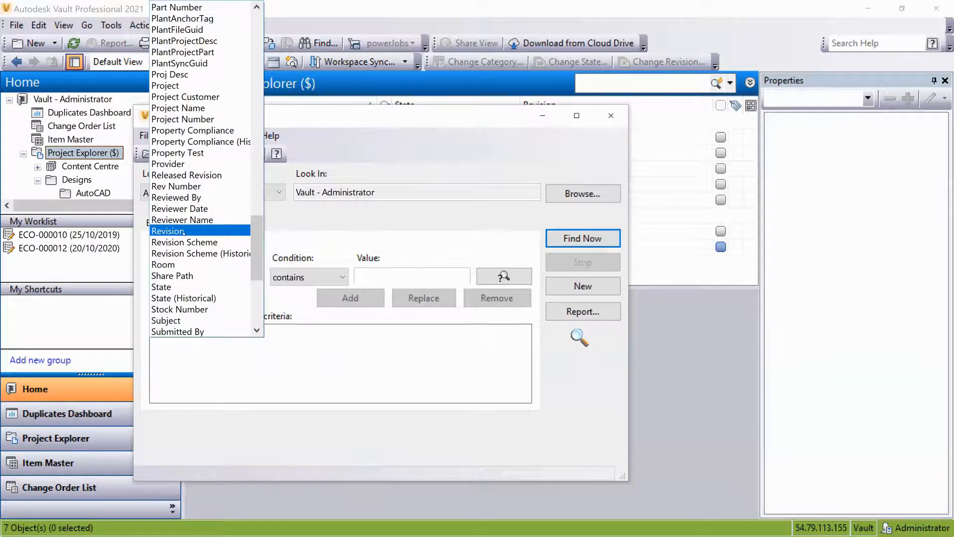
key(Down)
key(Escape)
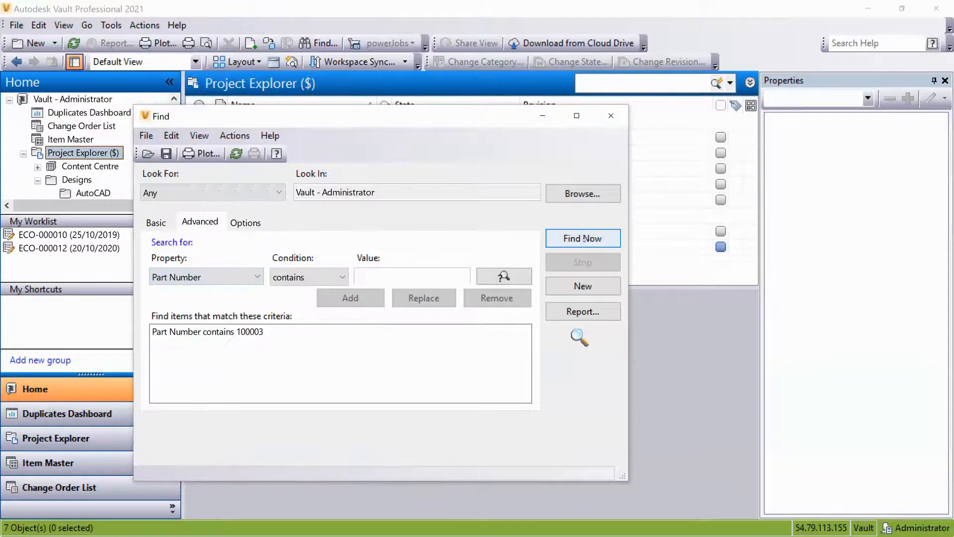
- Run the search, go to the vault folder of Tank.ipt from the results and close the Find dialog
key(Return)
click(259, 472)
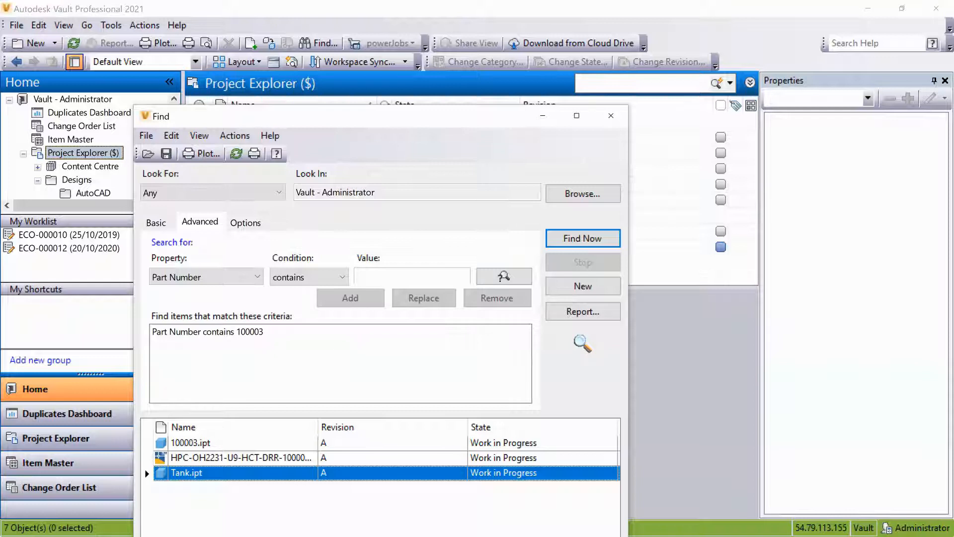
right_click(214, 480)
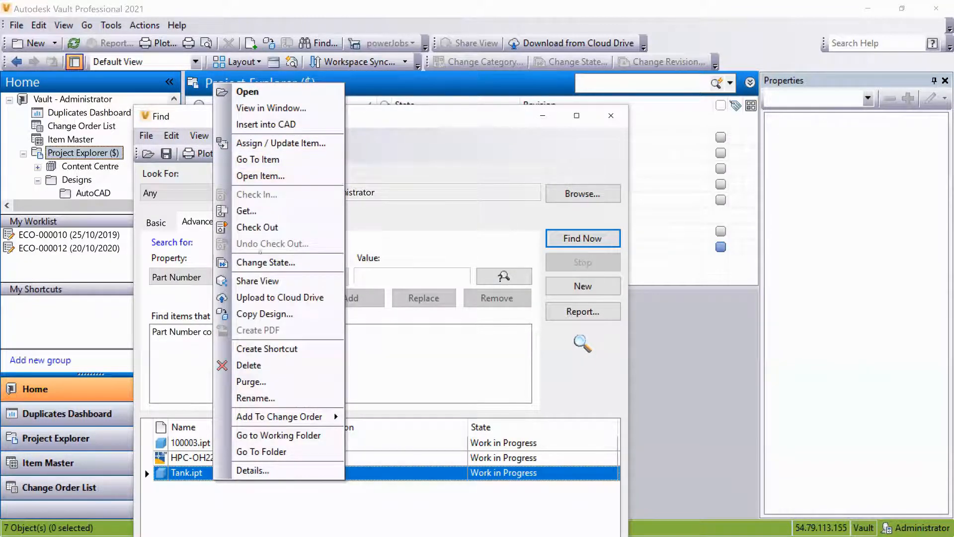
click(264, 452)
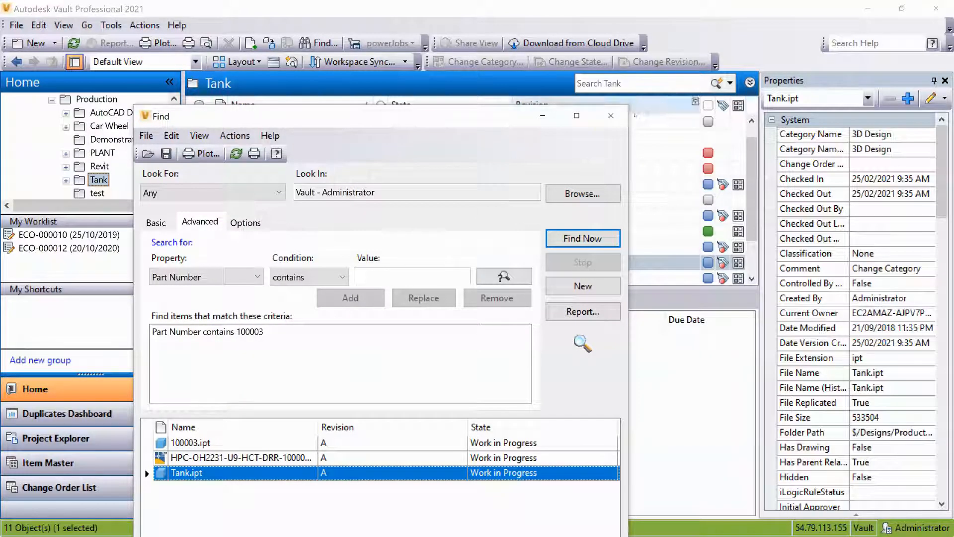
click(603, 120)
- Review the version history of tank assembly.iam in the Tank folder
scroll(348, 227, down, 1)
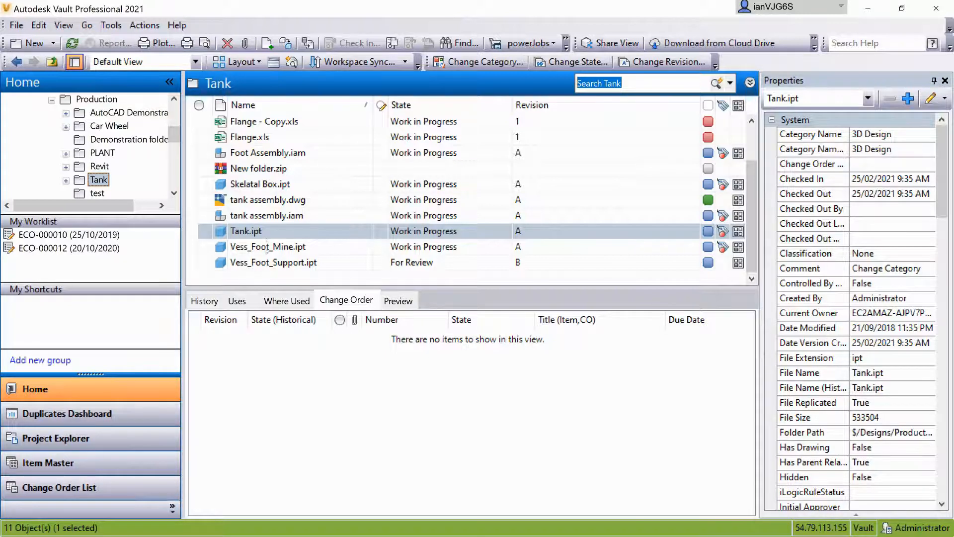
click(264, 215)
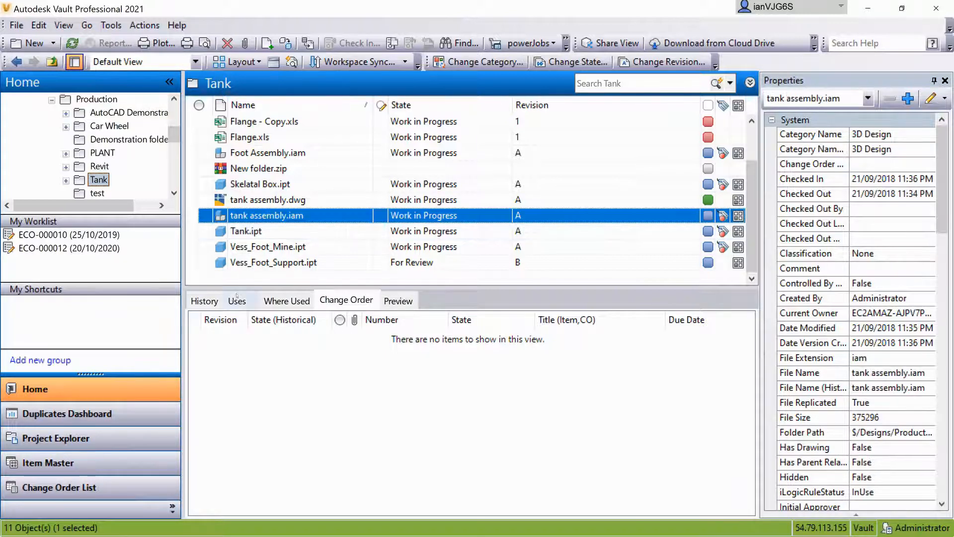
click(205, 301)
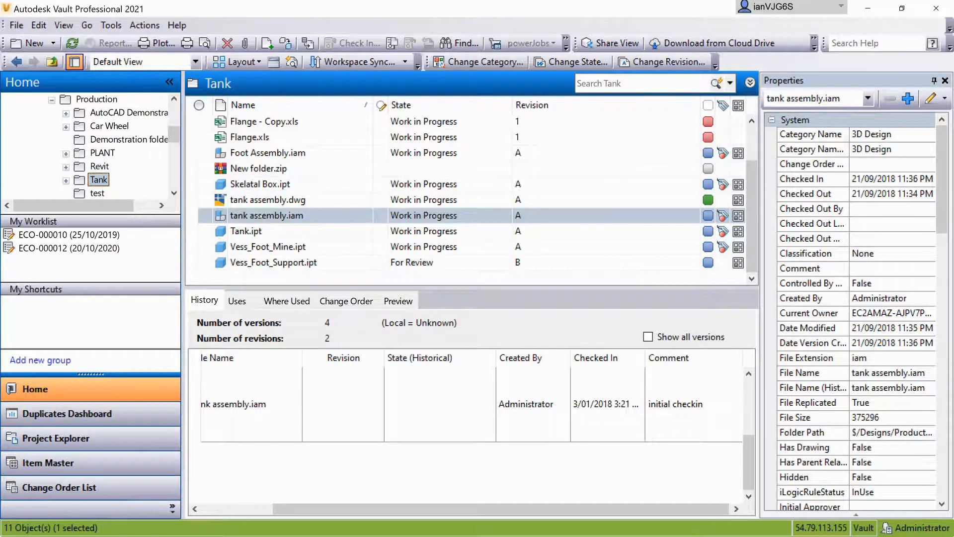
- Start Copy Design for tank assembly.iam and expand its frame subassembly
right_click(245, 215)
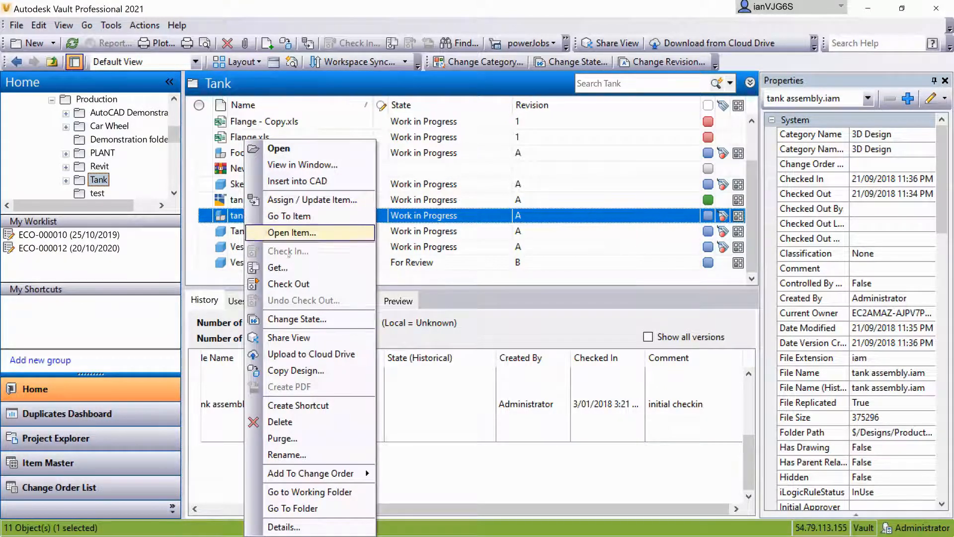
click(295, 371)
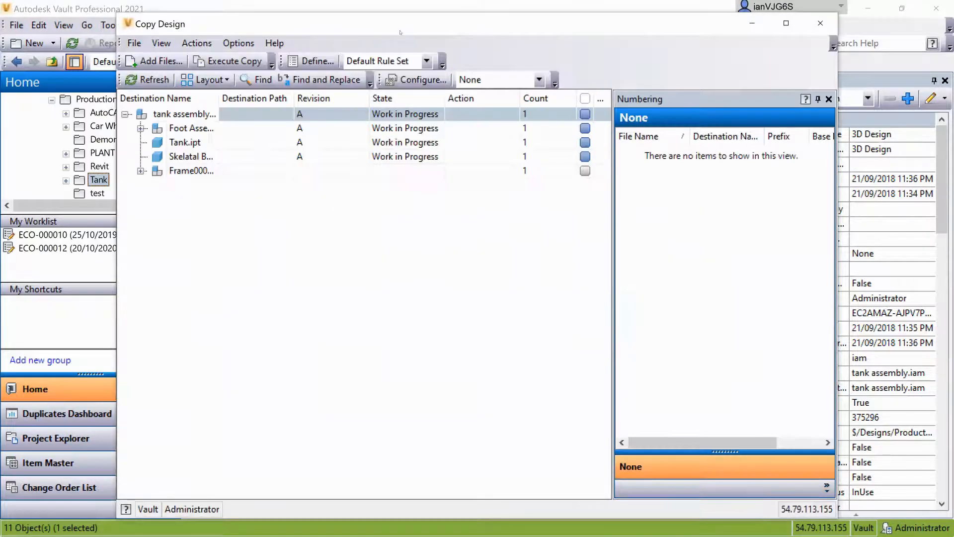
drag(396, 24, 357, 23)
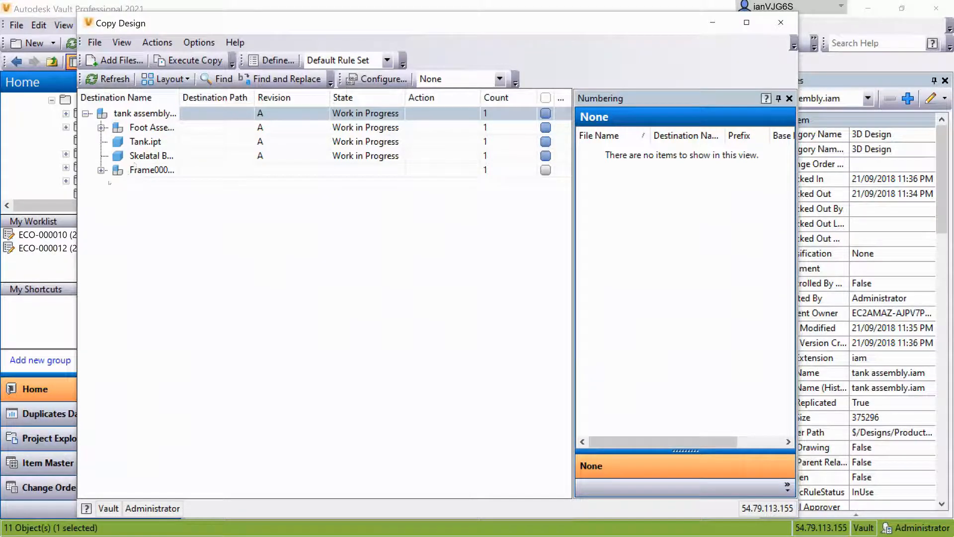
click(101, 170)
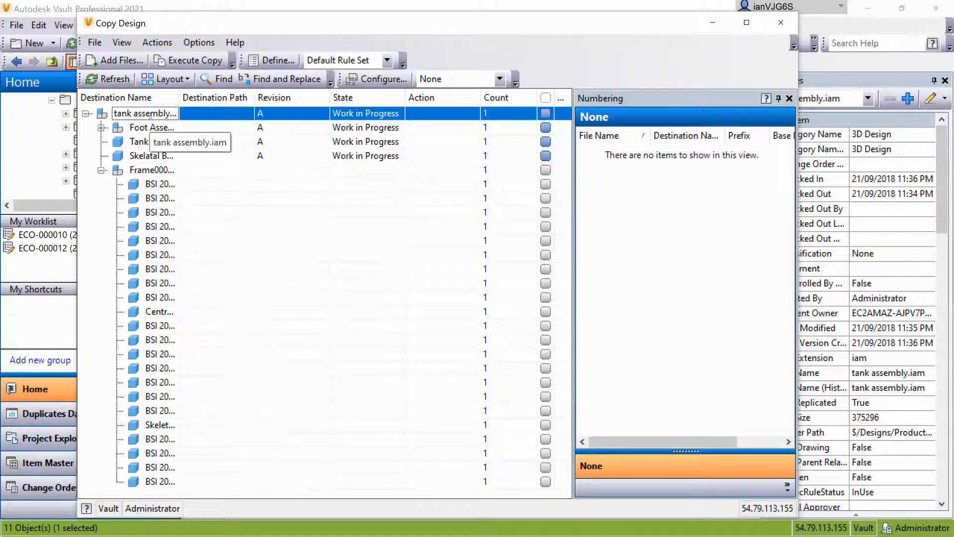
shift+click(153, 170)
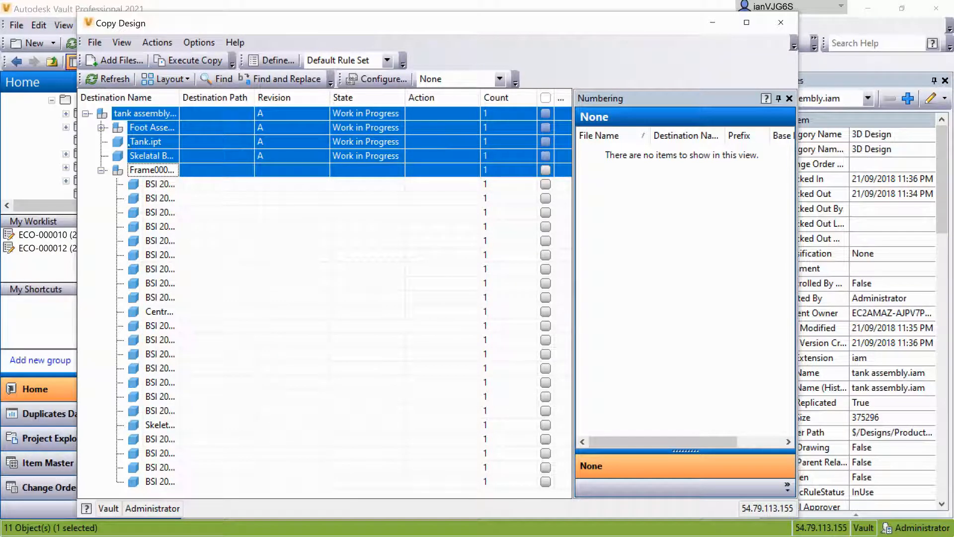
right_click(148, 141)
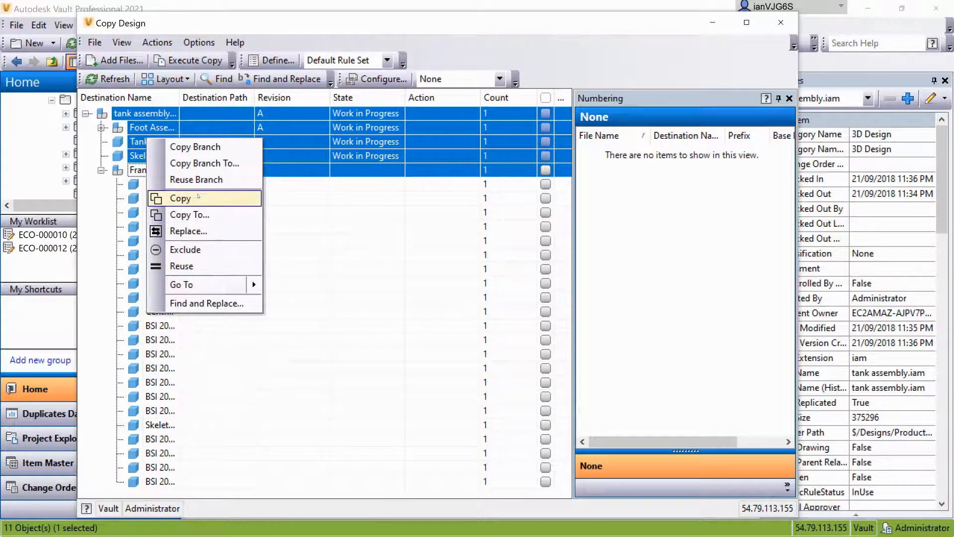
click(191, 214)
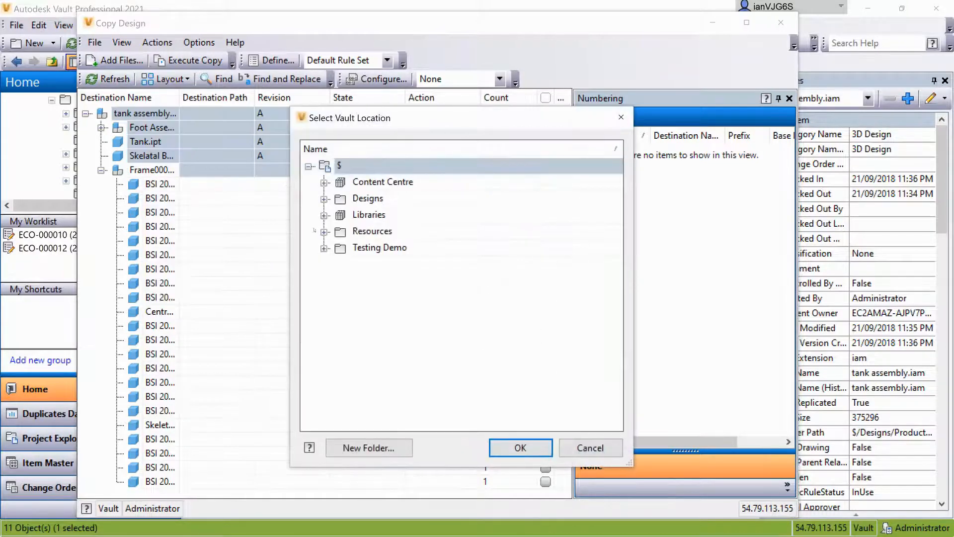
click(324, 199)
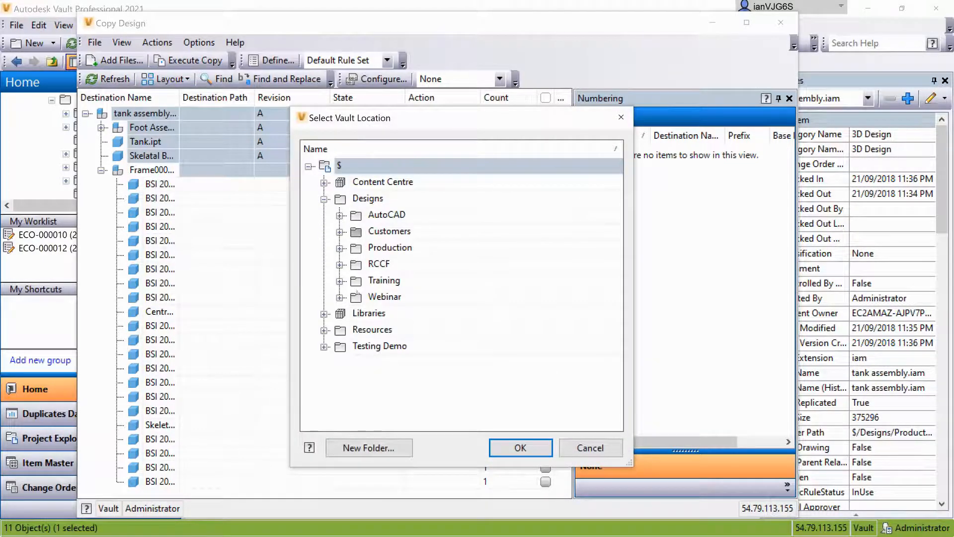
click(378, 296)
click(606, 449)
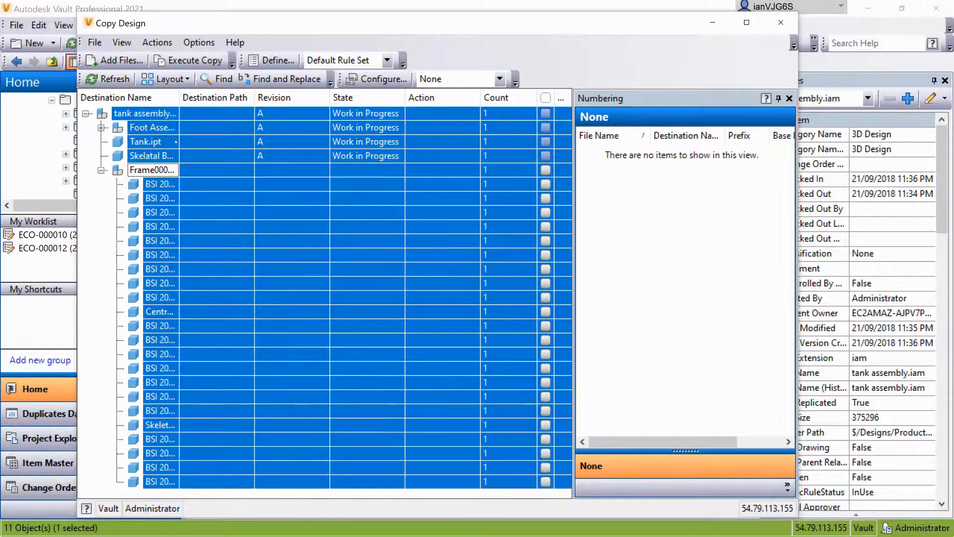
- Mark the tank assembly, its direct components and all frame members for copying to the Designs/Webinar vault folder
right_click(165, 125)
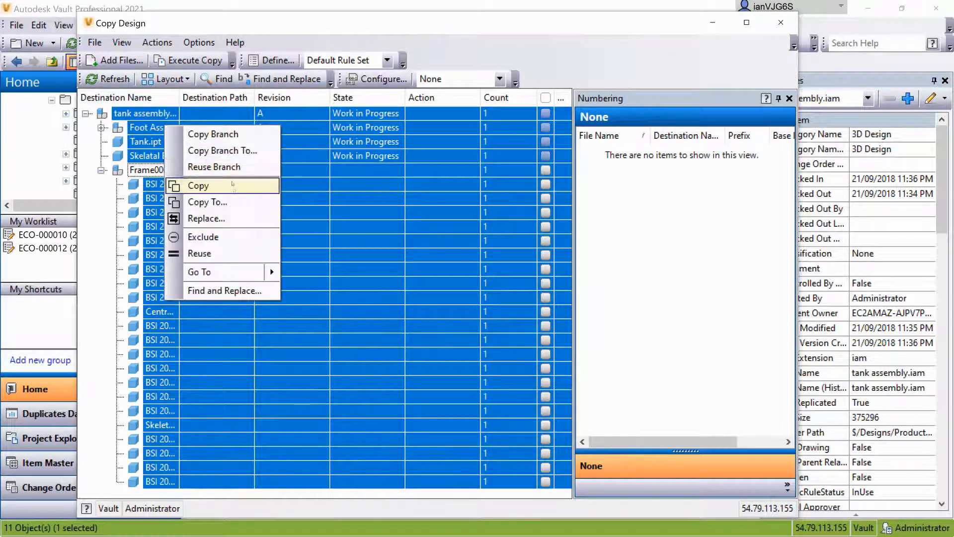
click(224, 202)
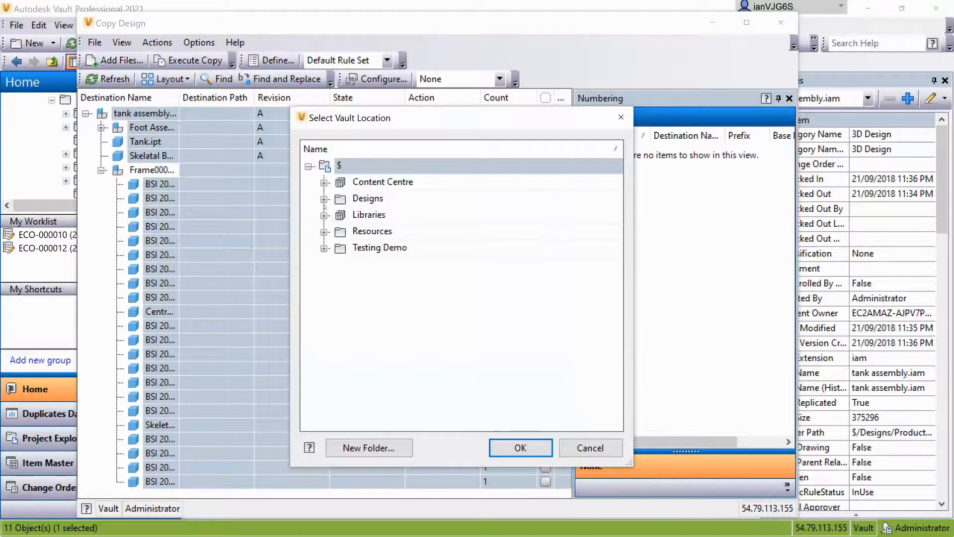
click(324, 201)
click(385, 297)
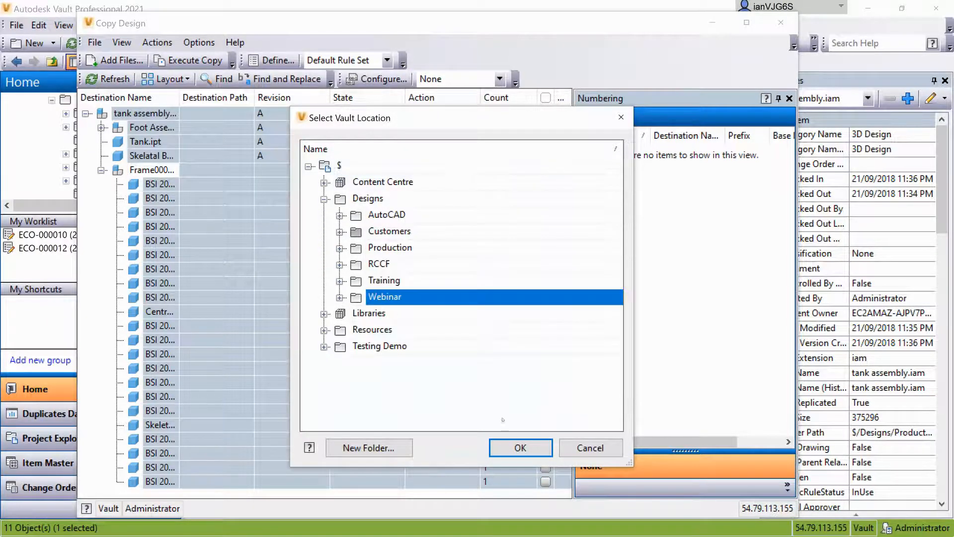
click(520, 448)
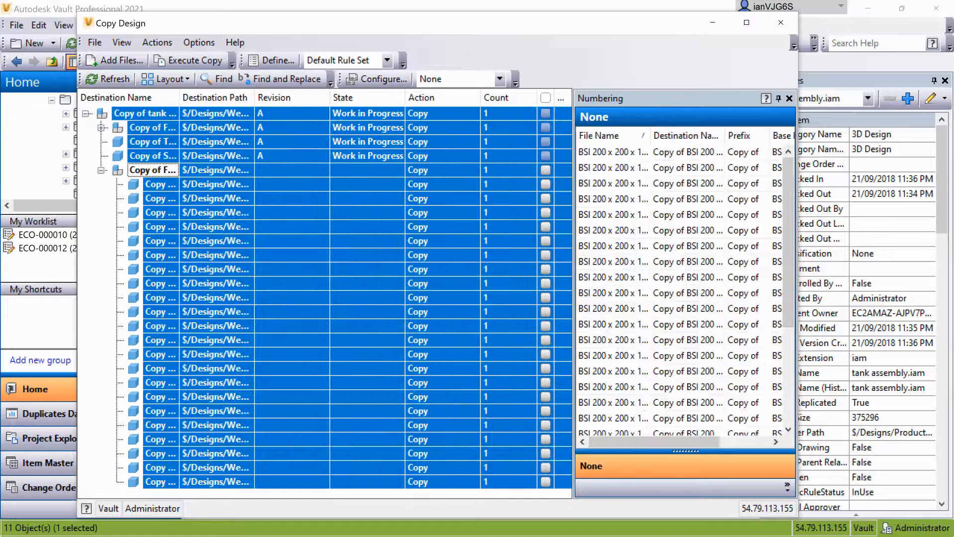
- Expand the copied Foot Assembly and set it and its two Vess_Foot parts to Reuse
click(147, 130)
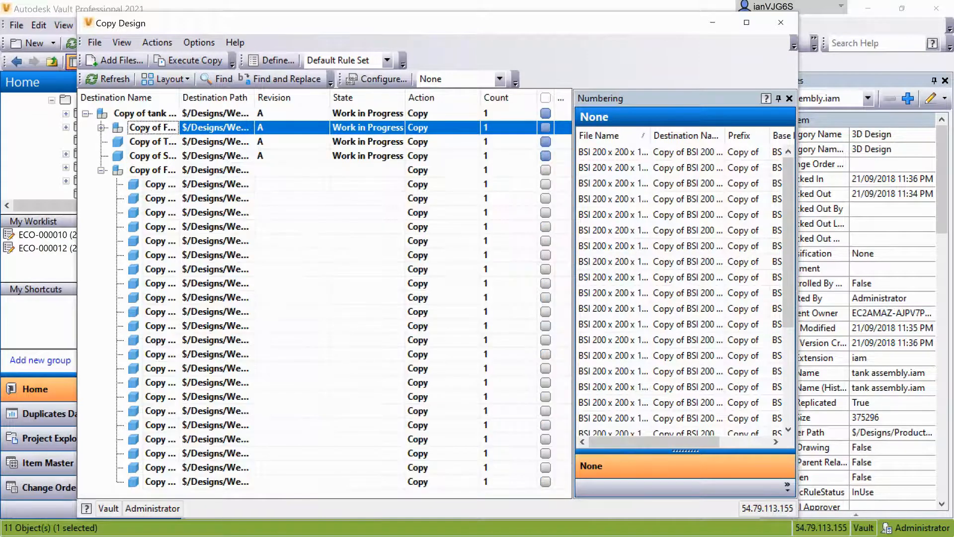
click(101, 128)
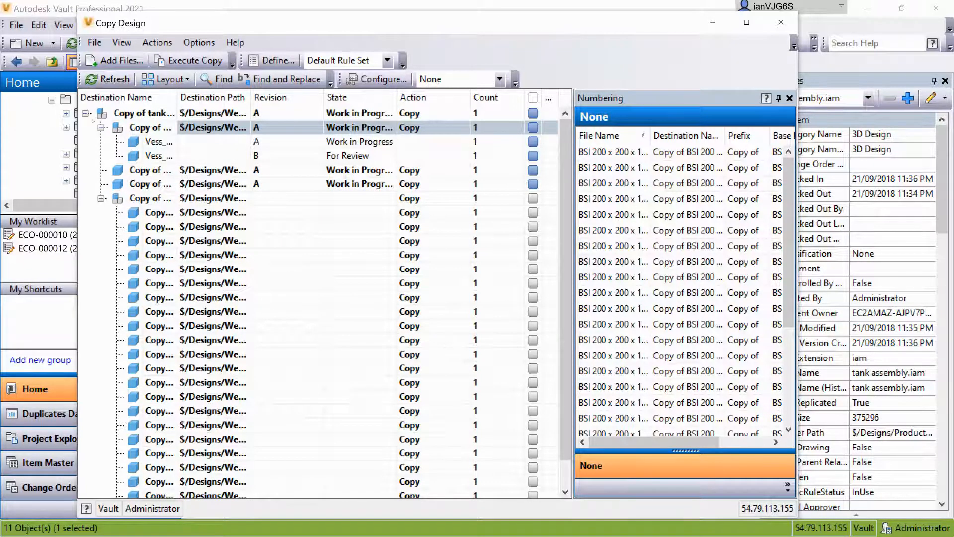
shift+click(148, 151)
right_click(156, 154)
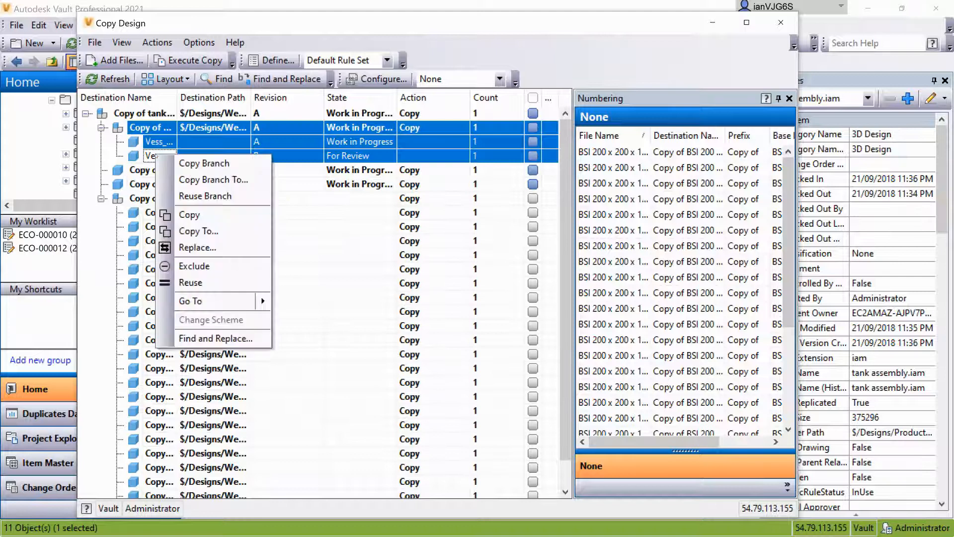
click(191, 282)
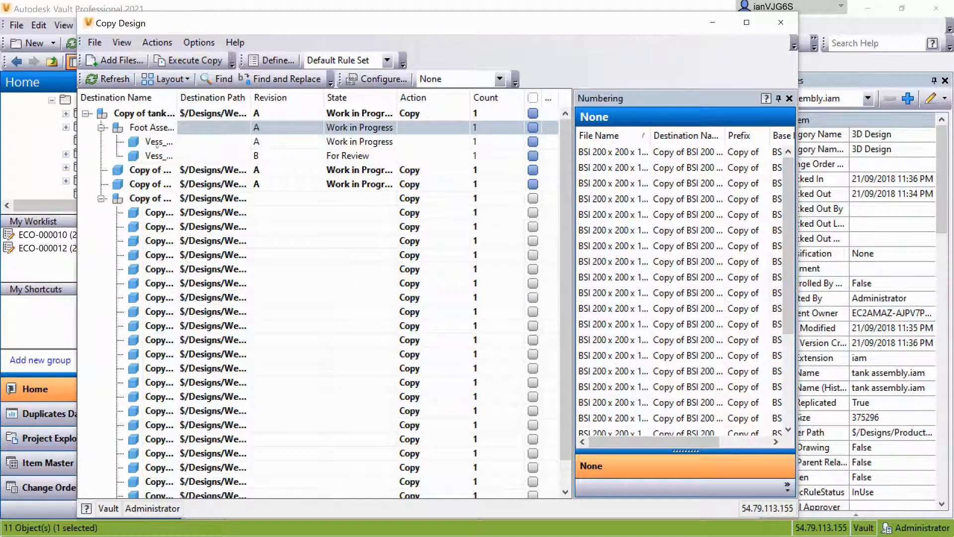
- Check which copy actions are available for the tank part
click(156, 172)
right_click(156, 171)
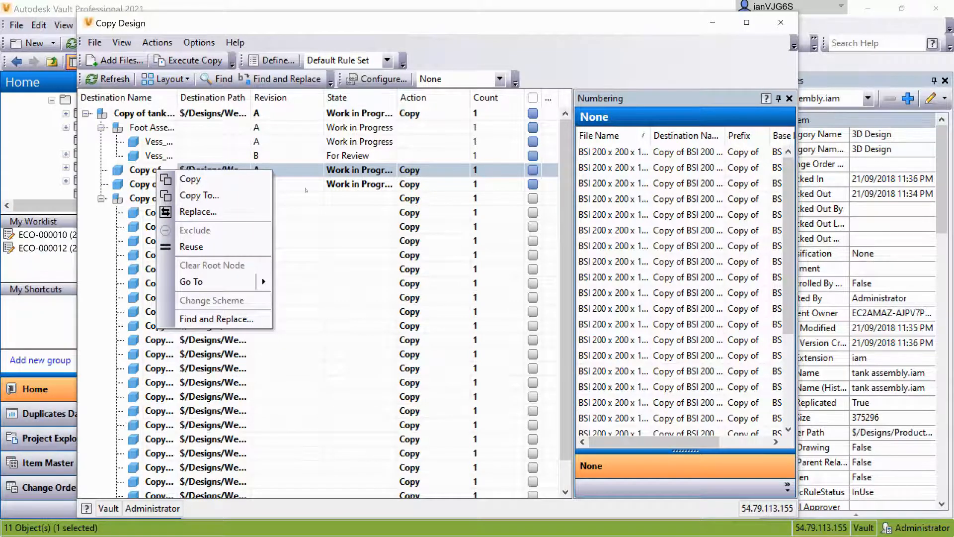
click(308, 209)
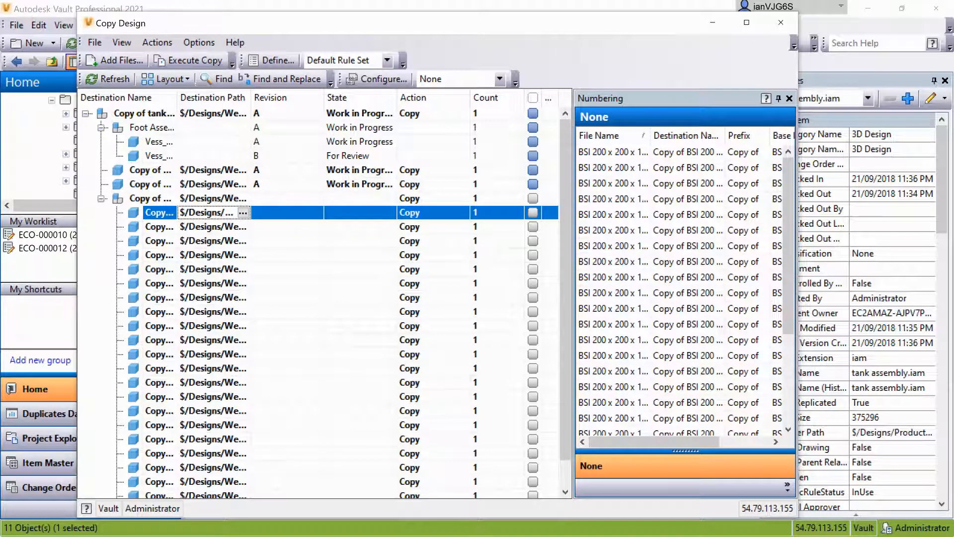
- Widen the destination name column and make the Training numbering scheme available alongside None for the copy
drag(178, 98, 251, 98)
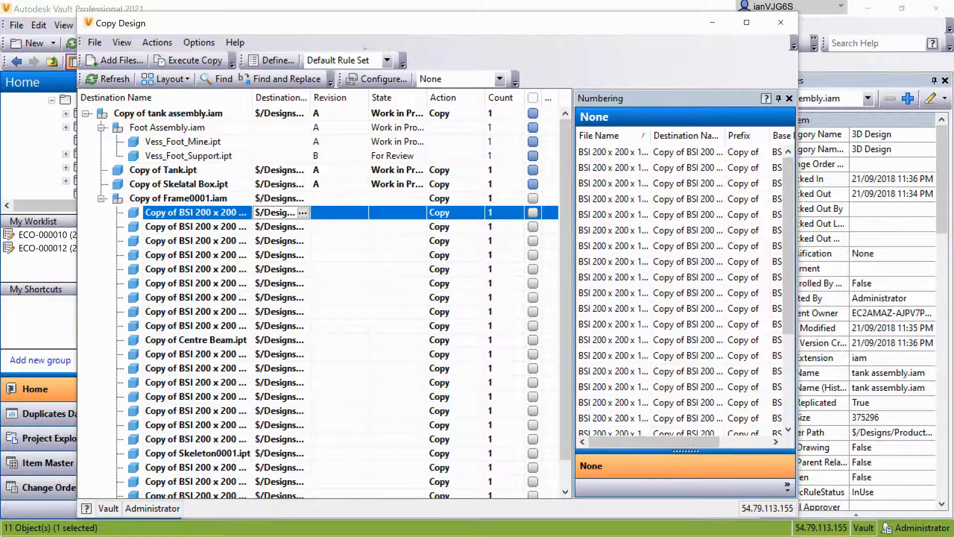
click(500, 79)
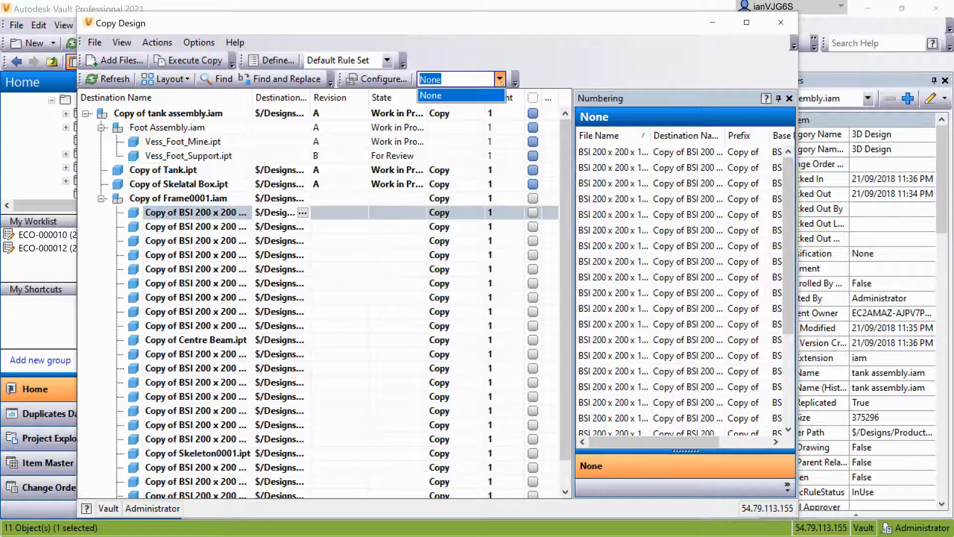
click(500, 79)
click(378, 79)
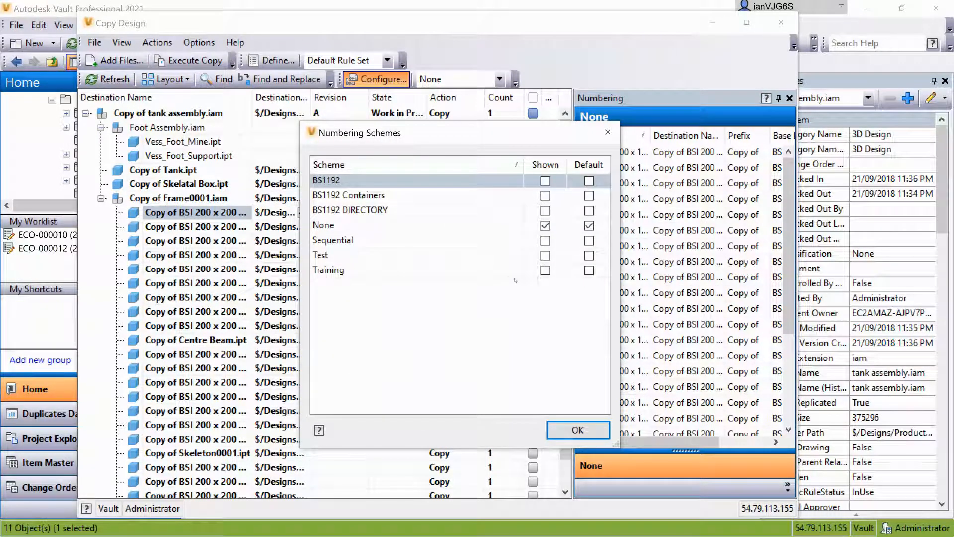
click(546, 270)
click(546, 270)
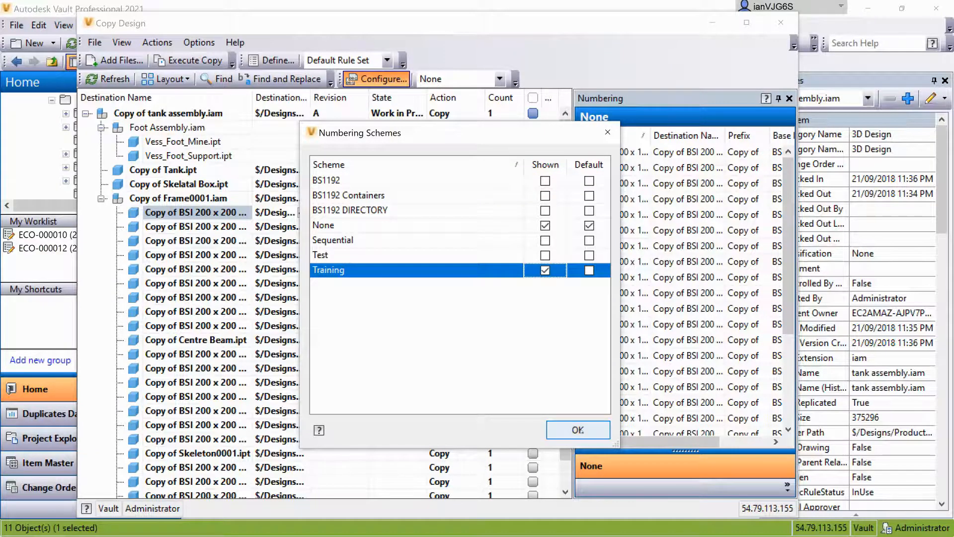
click(578, 430)
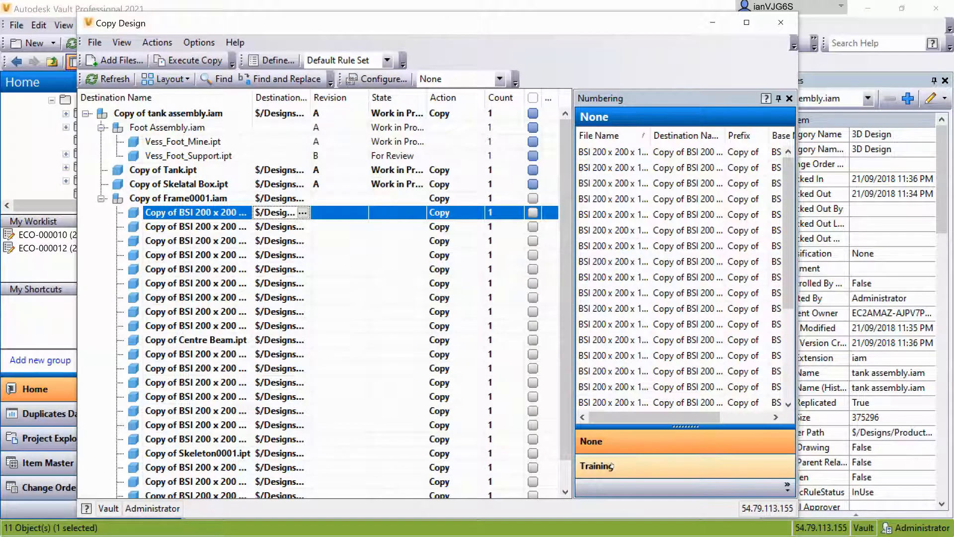
- Assign the third part under Copy of Frame0001.iam to the Training numbering scheme and set its list value to Elec
click(611, 466)
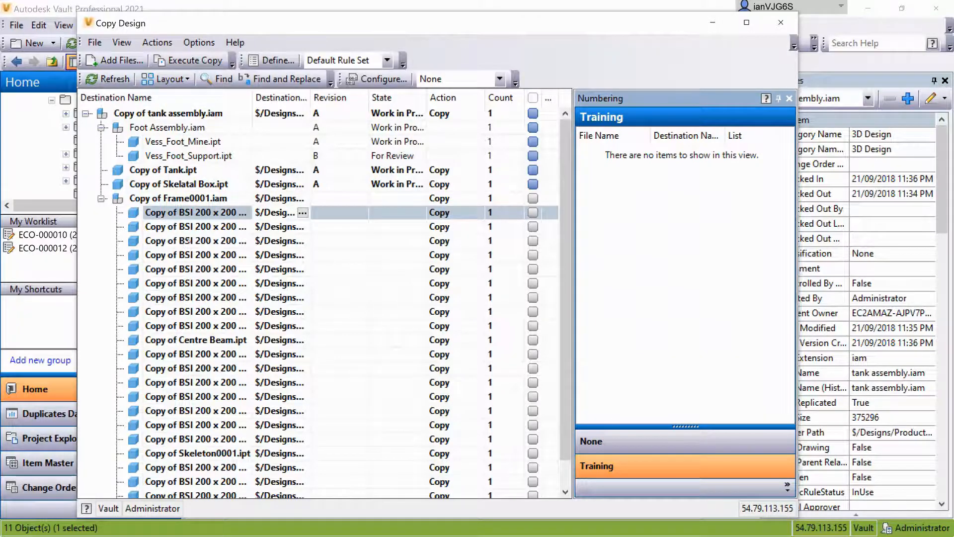
click(368, 240)
drag(368, 260, 640, 232)
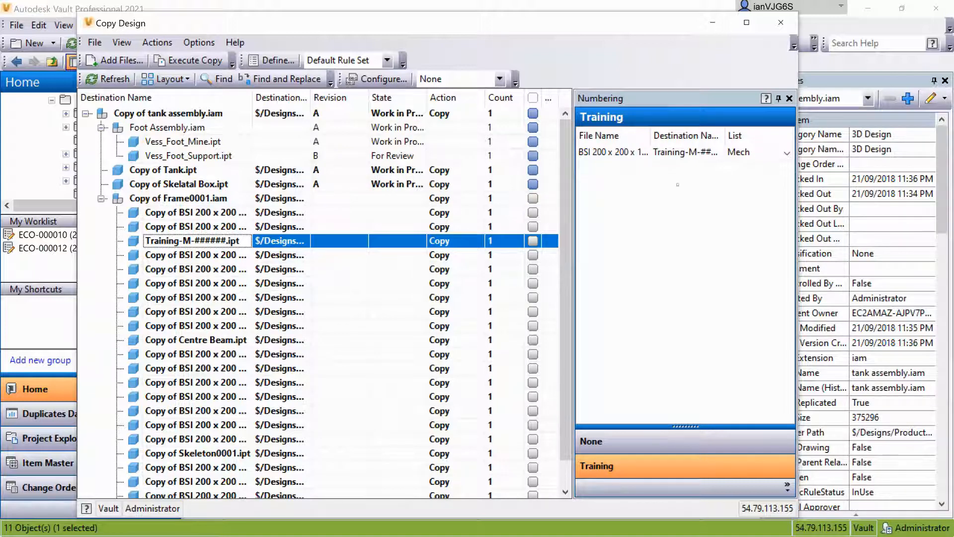
click(767, 152)
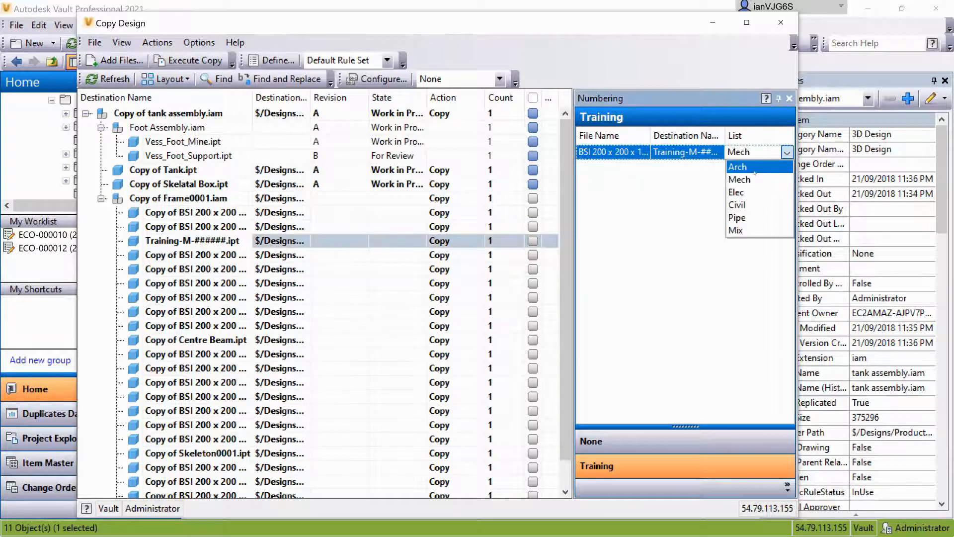
click(737, 193)
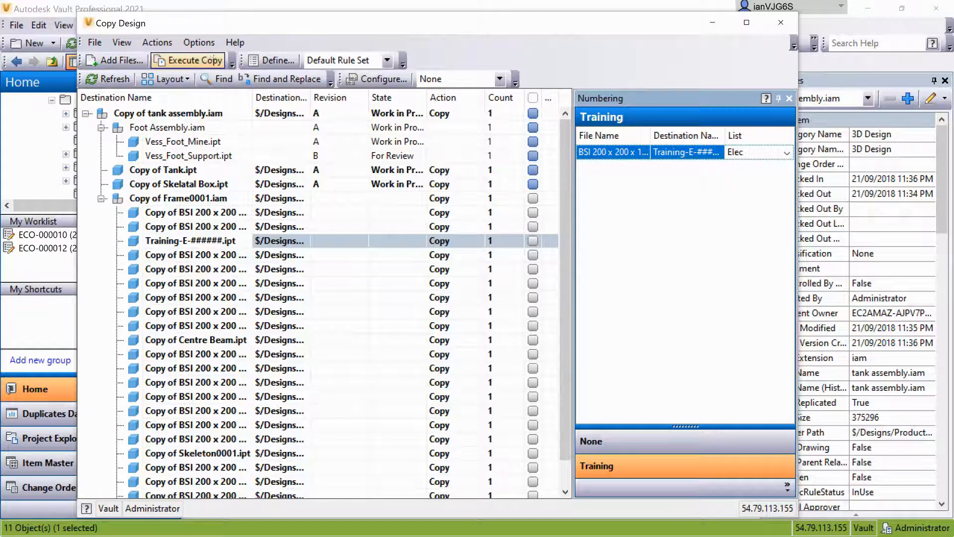
- Execute the design copy and open the Webinar vault folder that holds the copied files
click(211, 59)
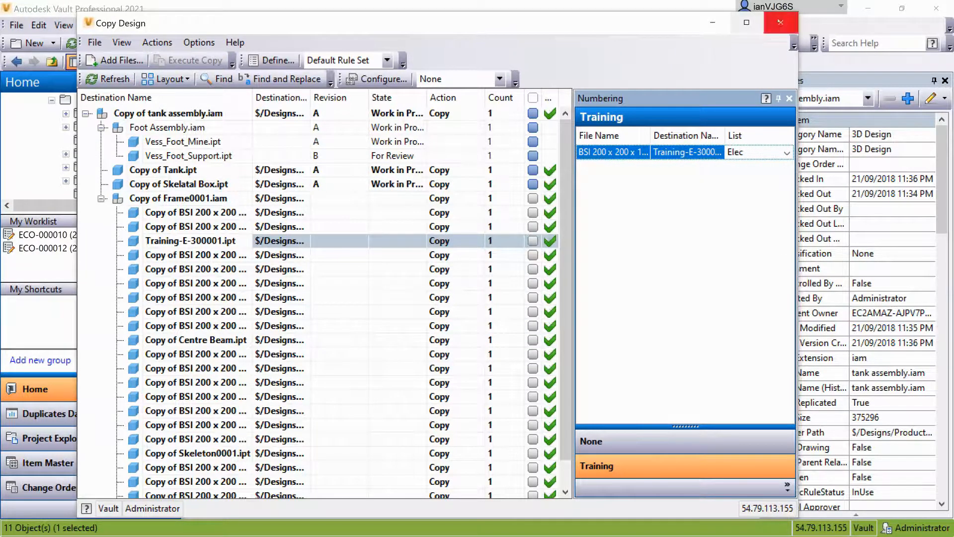
click(781, 22)
scroll(85, 176, down, 5)
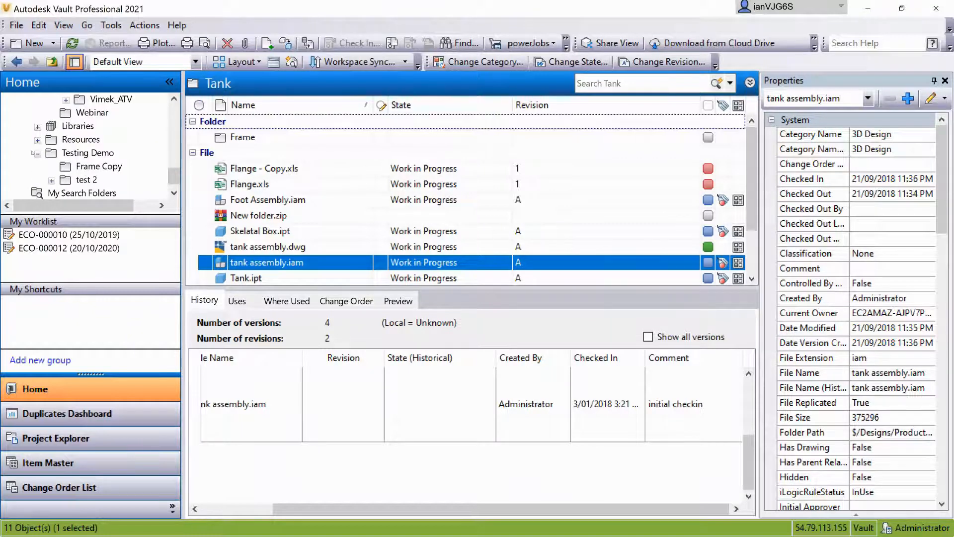
scroll(124, 171, up, 2)
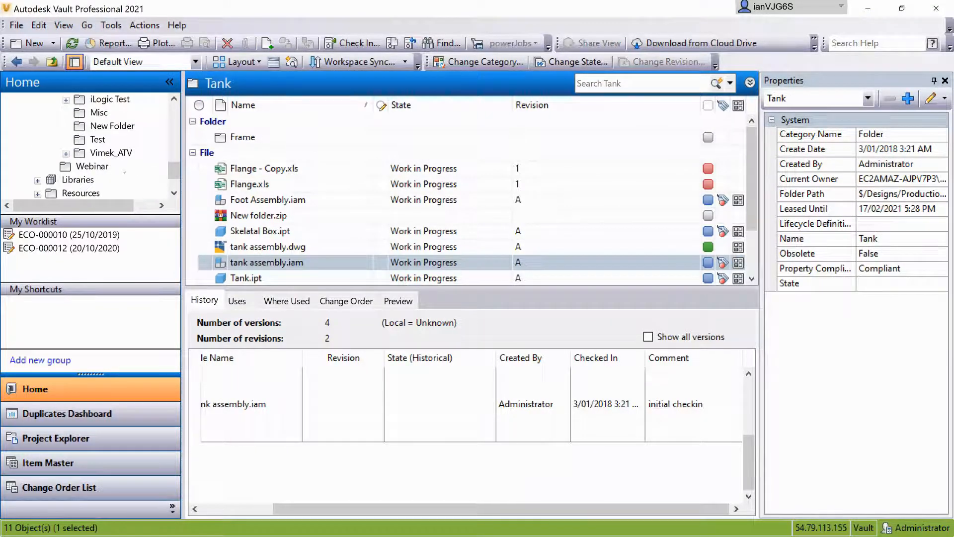
click(92, 166)
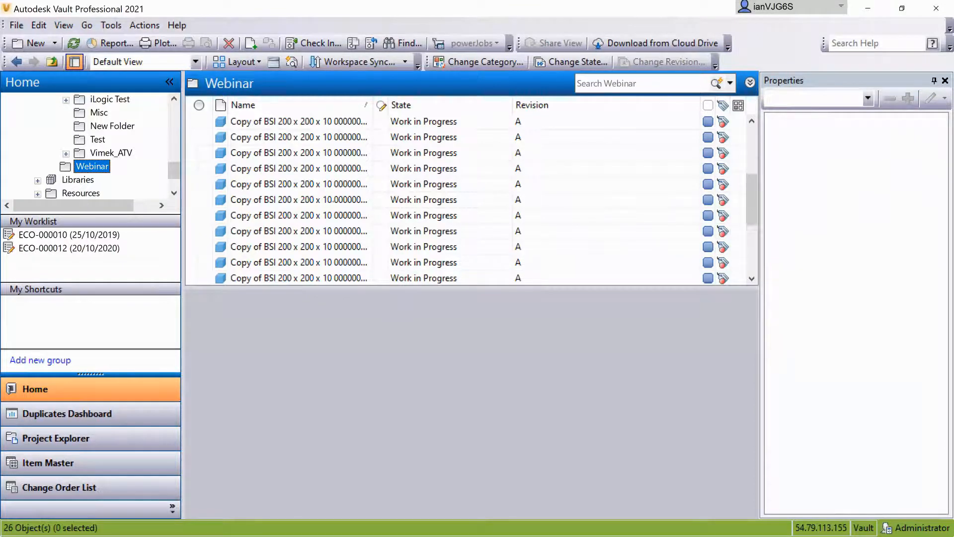
- Examine the copied files and the components used by Copy of tank assembly.iam, including those inside Foot Assembly
click(274, 263)
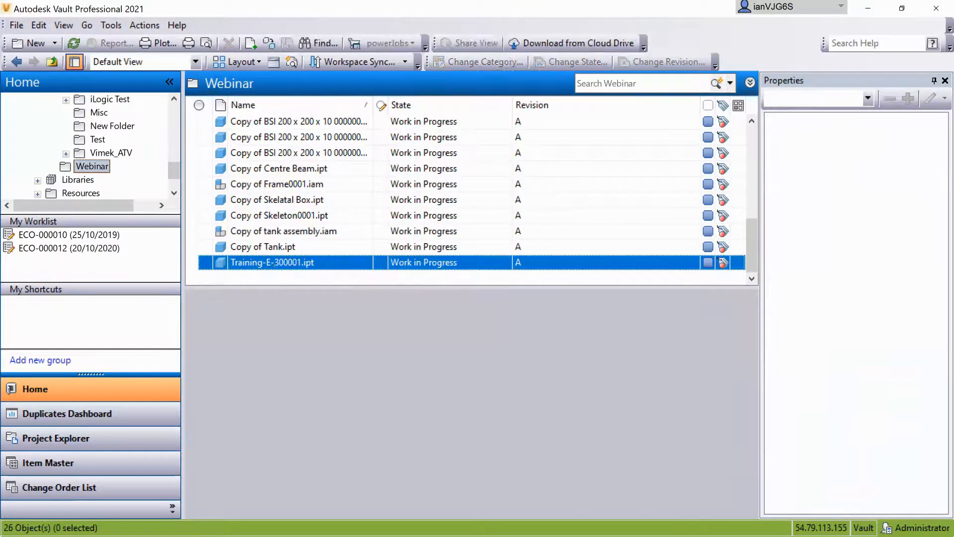
click(276, 232)
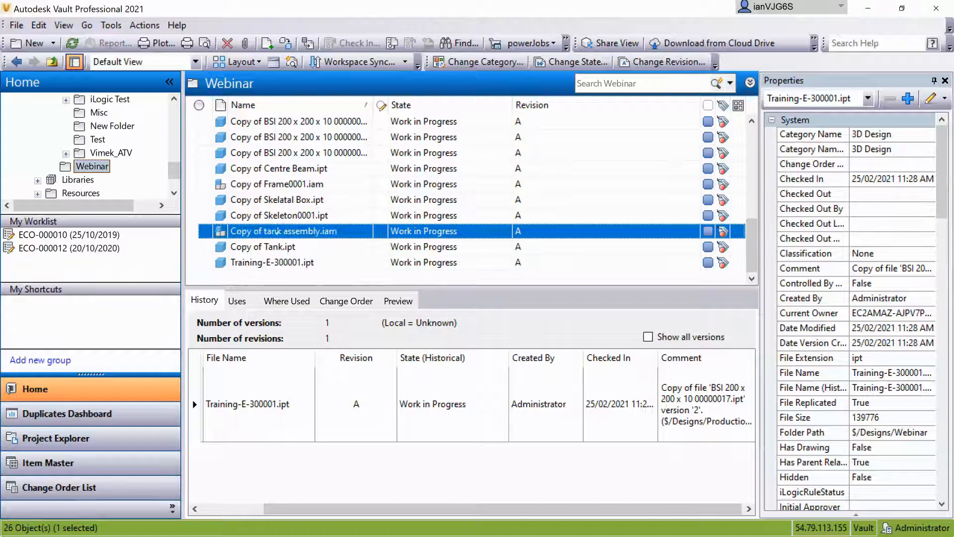
click(237, 301)
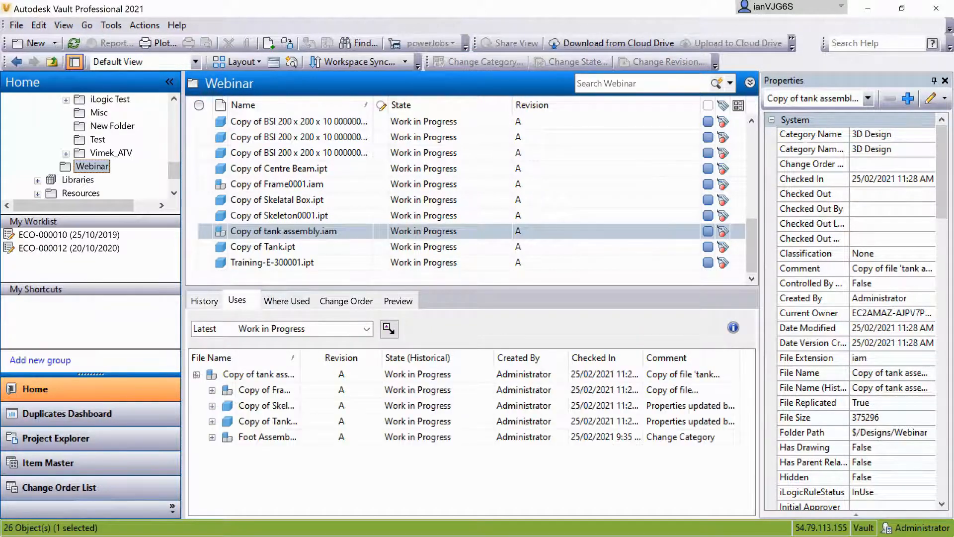
click(211, 437)
scroll(251, 186, up, 6)
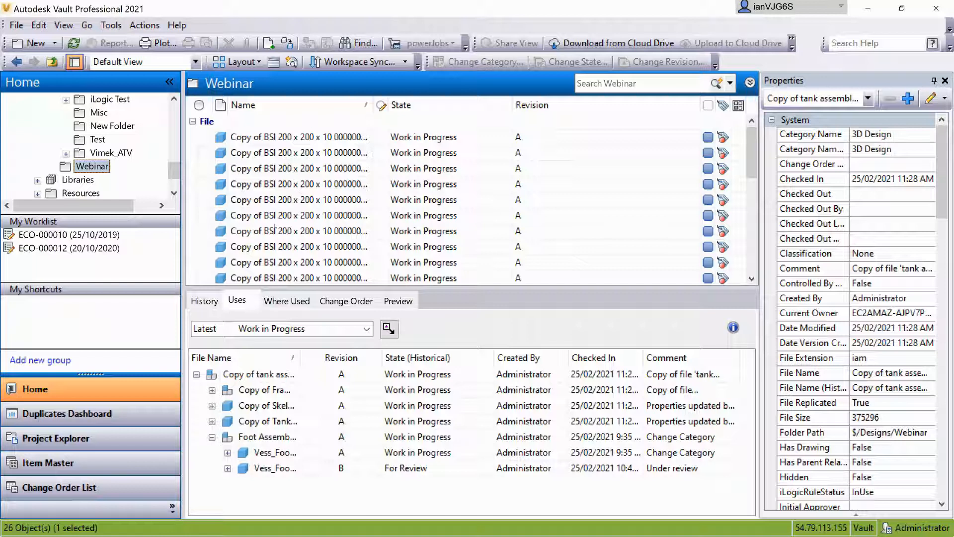
scroll(279, 238, down, 1)
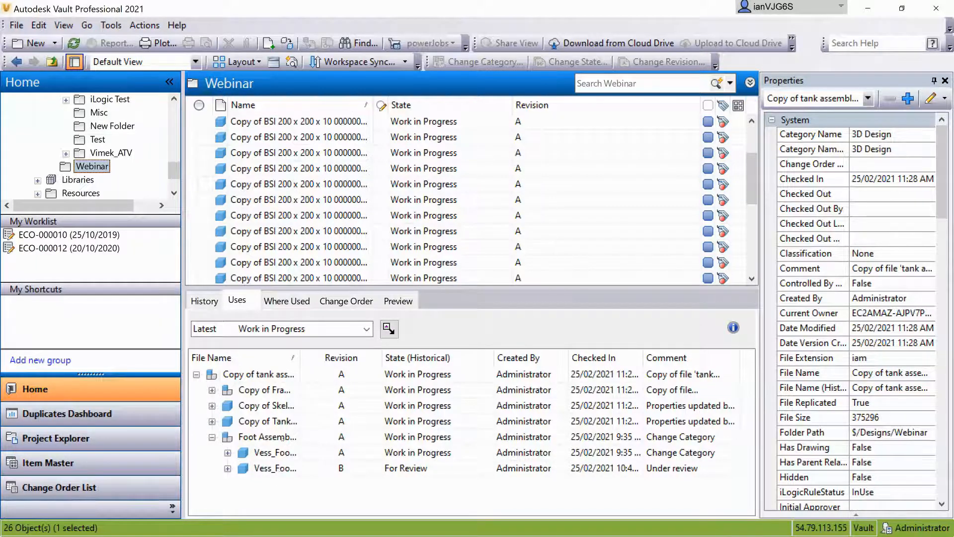
- Go to the vault folder containing the reused Foot Assembly.iam and check where the assembly is used
click(283, 437)
right_click(284, 437)
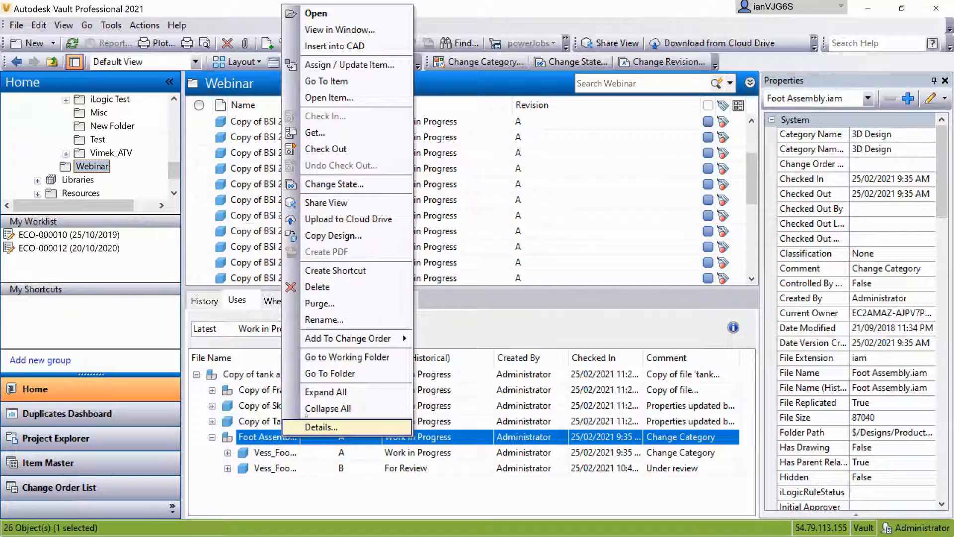
click(329, 373)
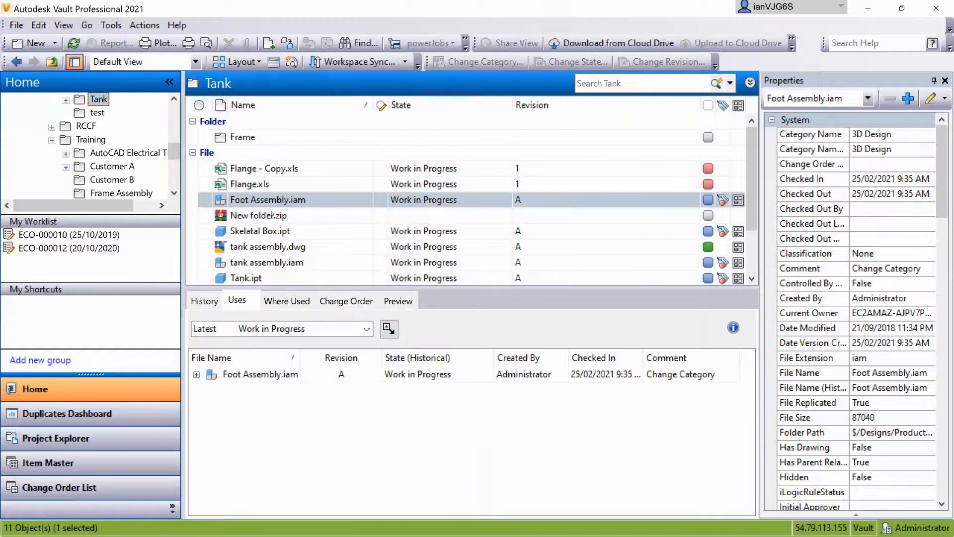
click(281, 300)
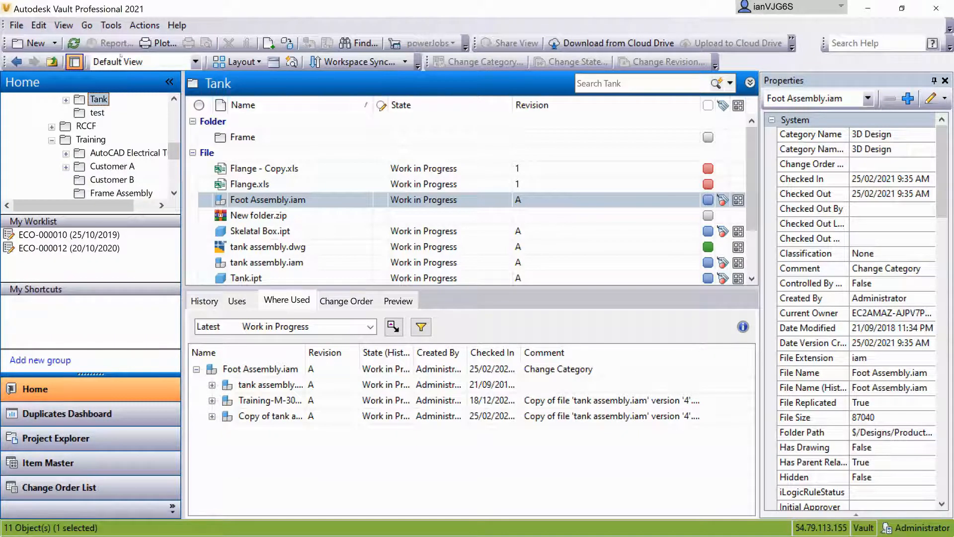
- Open the lifecycle definitions from the behavior options of the Vault Settings
click(111, 24)
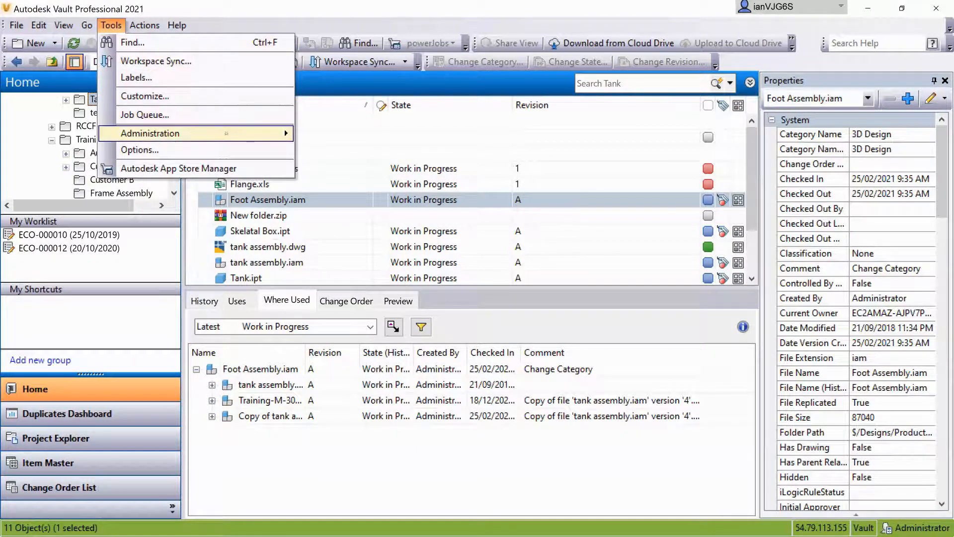
mouse_move(288, 133)
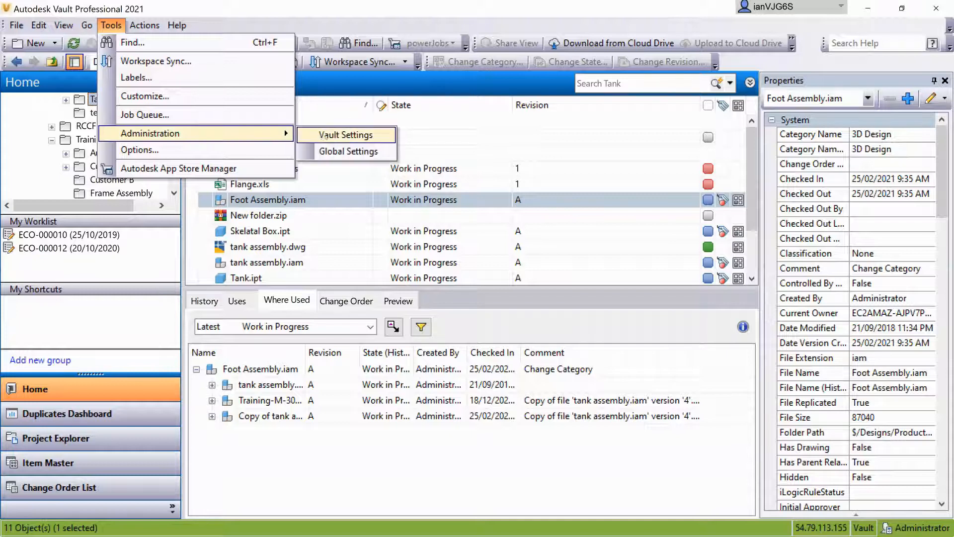
click(325, 135)
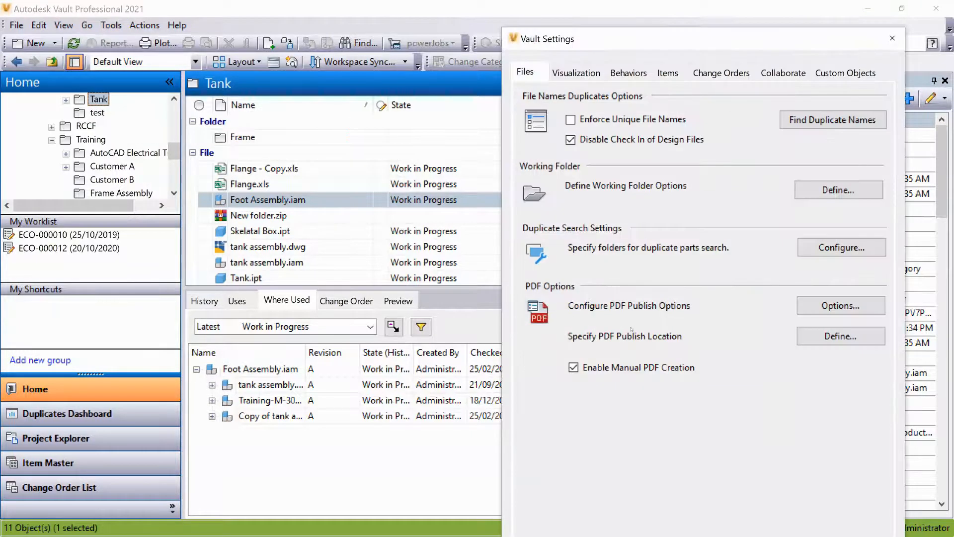
drag(718, 46, 389, 75)
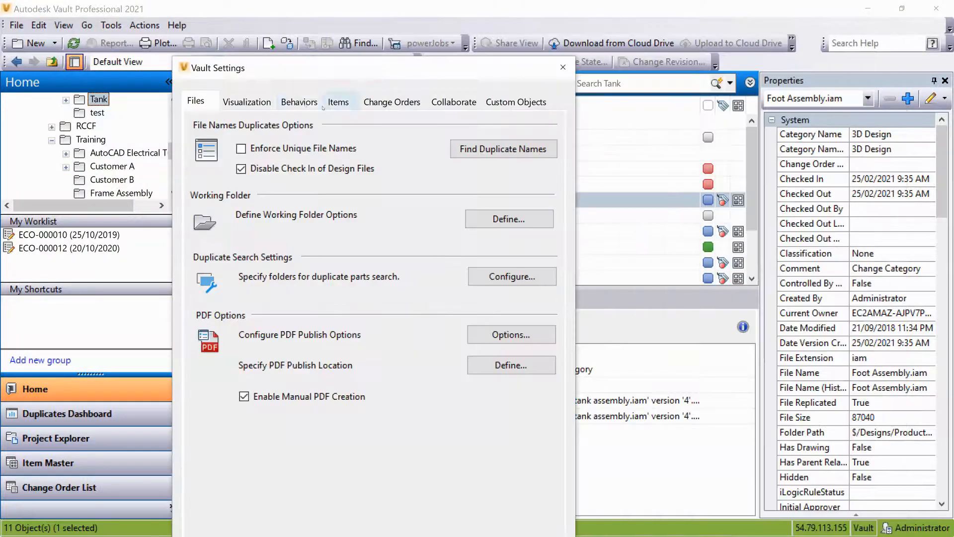
click(300, 101)
click(506, 156)
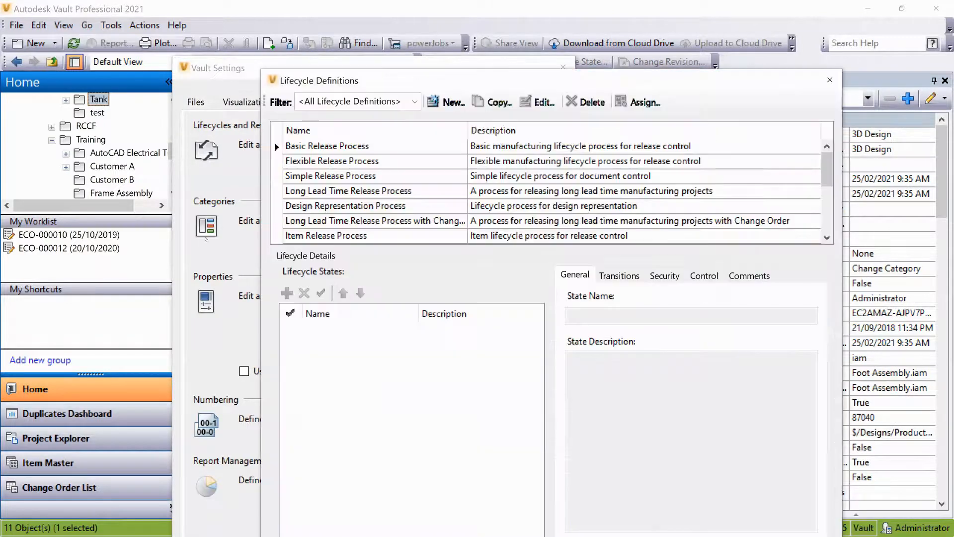
- Review the transitions and security of the Work in Progress state in the CROSSTECH lifecycle definition
scroll(309, 190, down, 2)
click(310, 176)
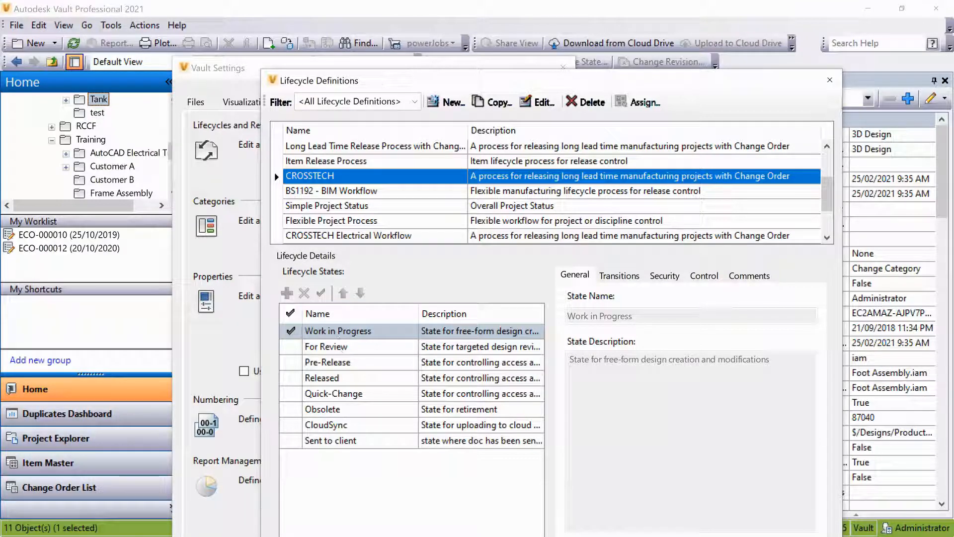
click(619, 275)
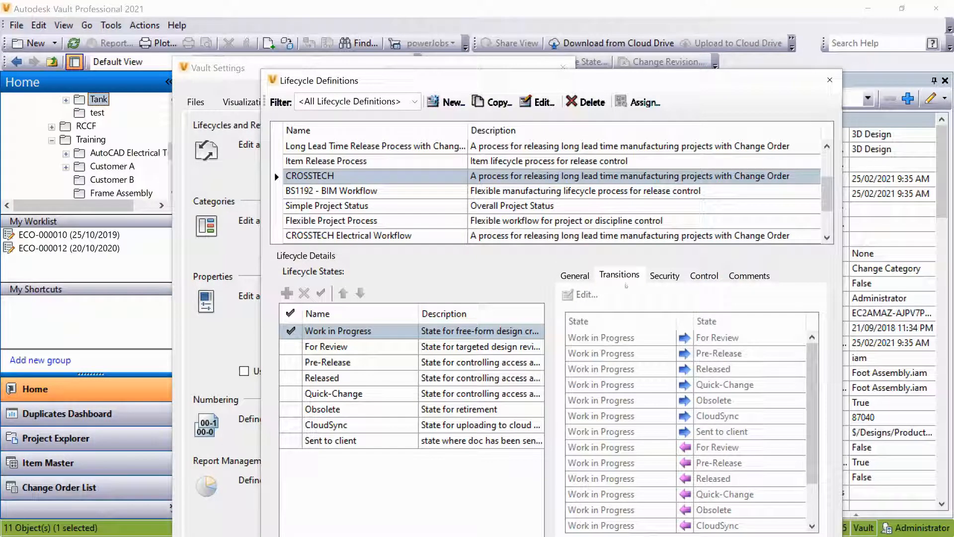
click(664, 275)
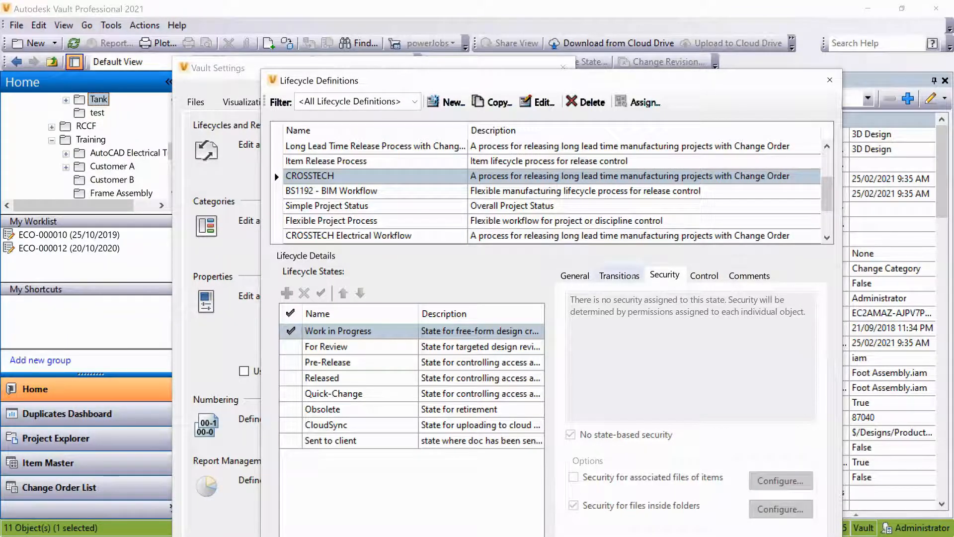
click(620, 274)
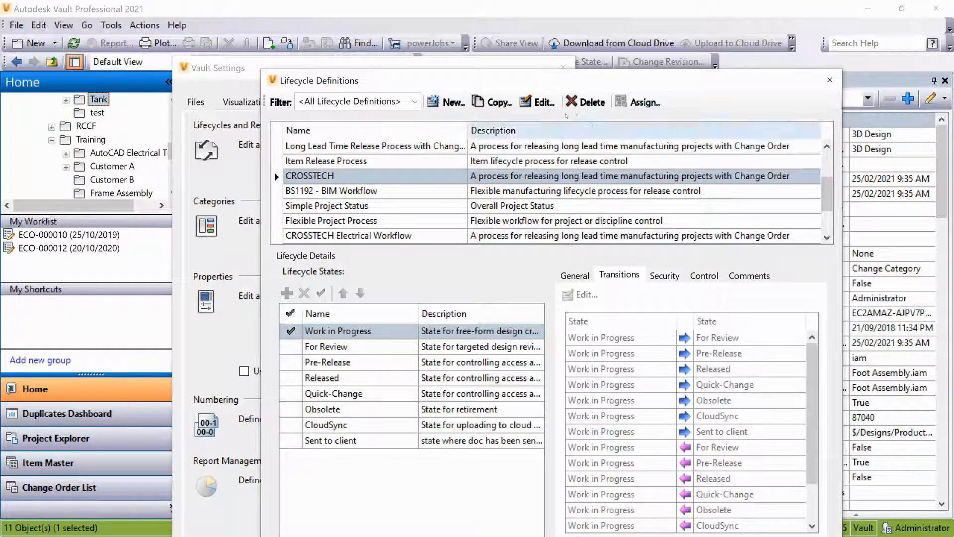
- Open the CROSSTECH lifecycle definition for editing and bring up its Work in Progress to For Review transition
click(540, 108)
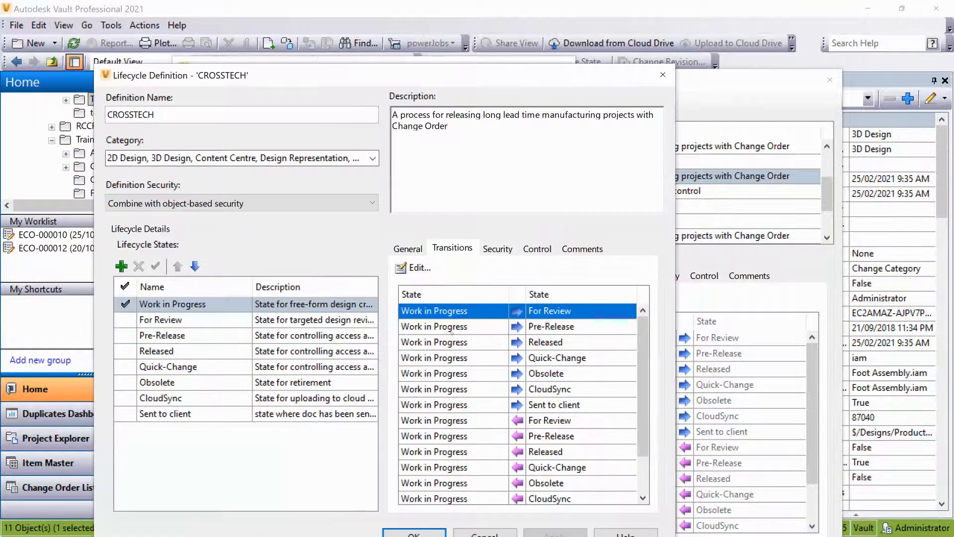
click(411, 268)
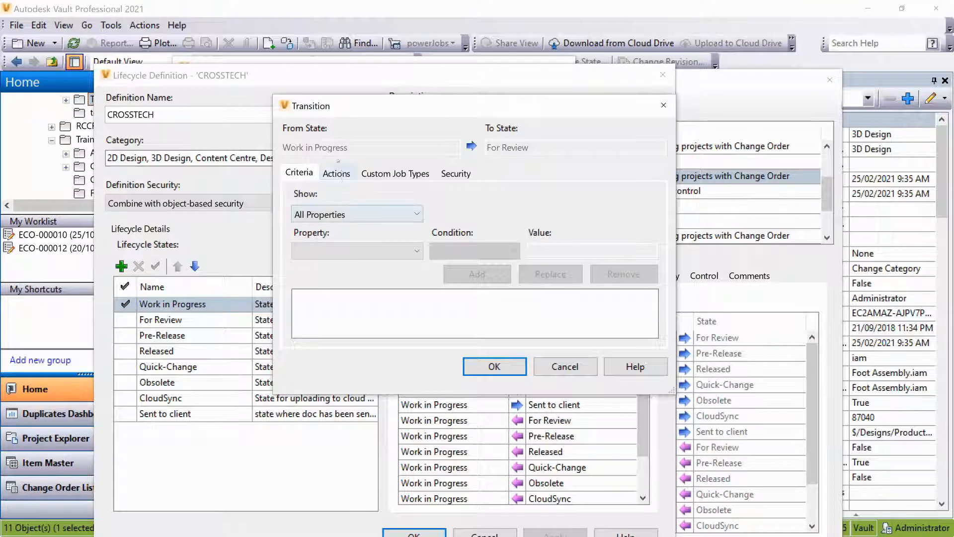
- Add the criterion "Description is not empty" to the Work in Progress to For Review transition, and remove it again
click(390, 249)
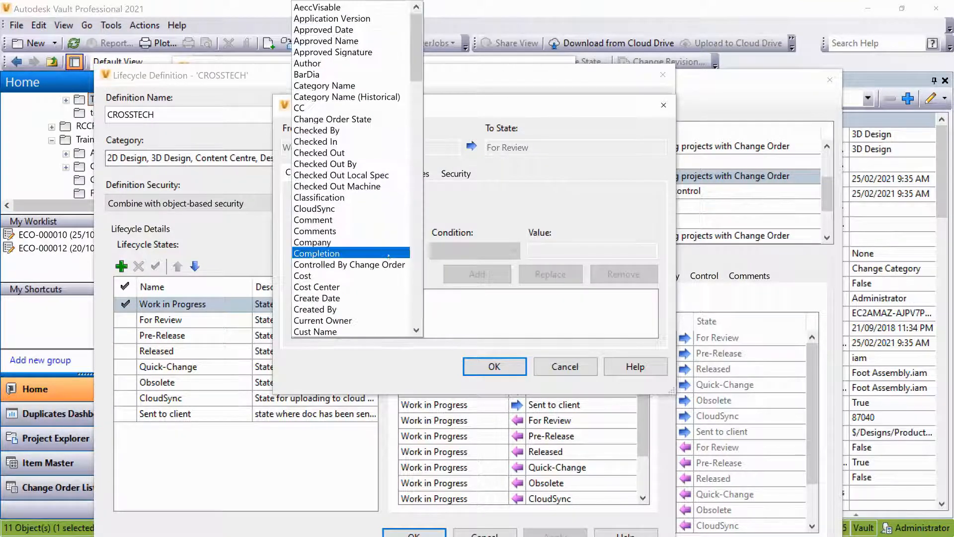
click(322, 277)
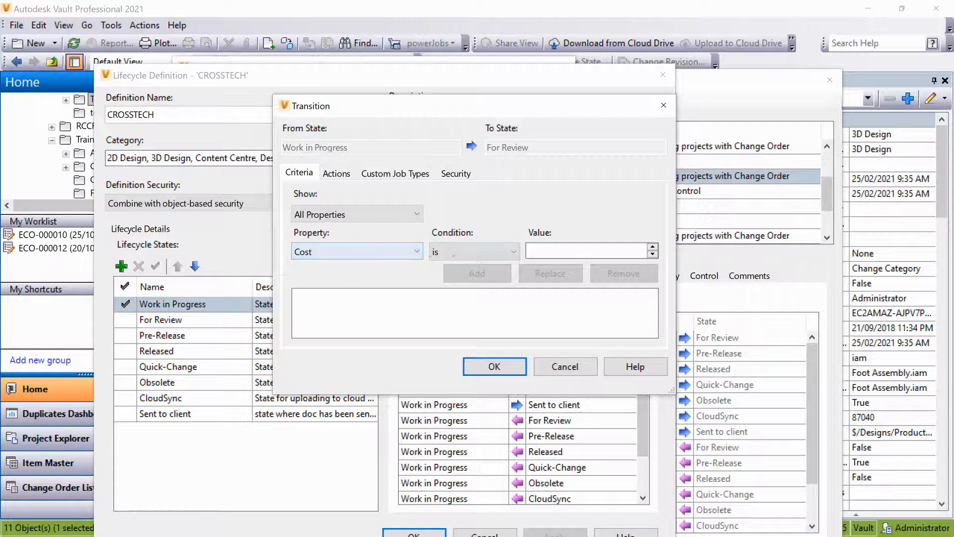
click(474, 251)
click(377, 241)
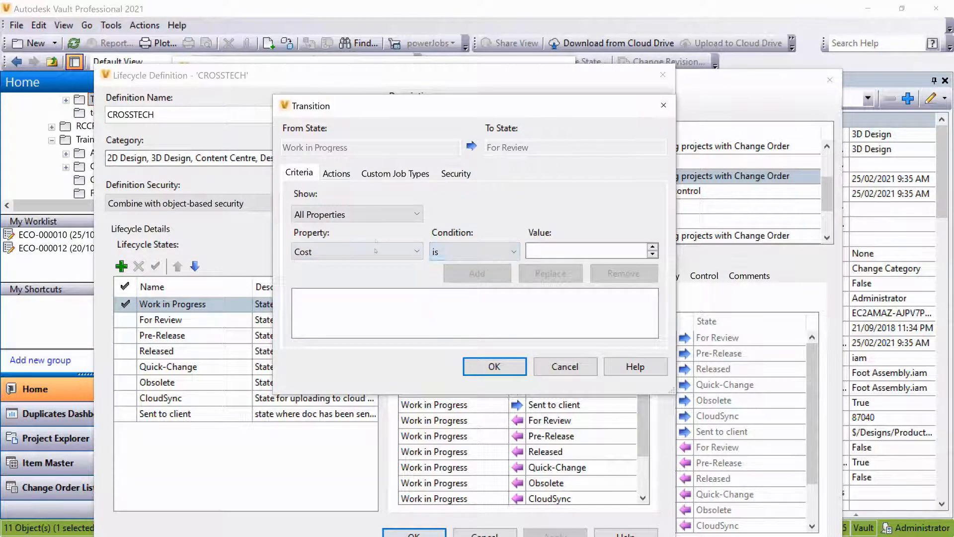
click(377, 252)
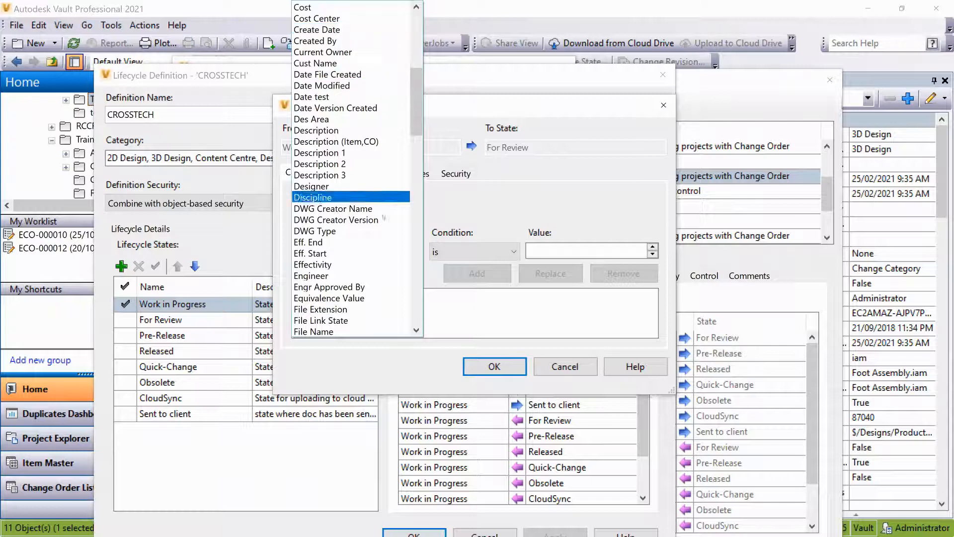
click(316, 130)
click(464, 250)
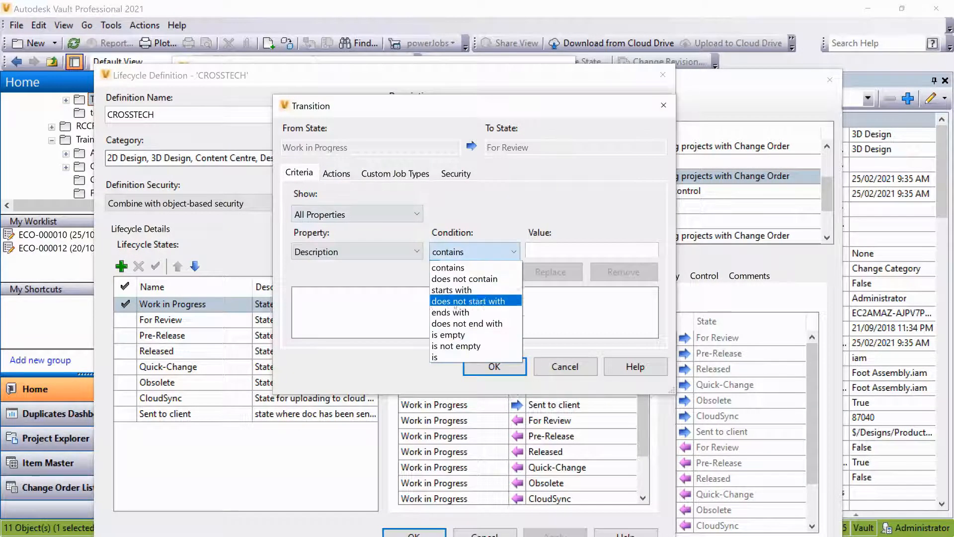
click(455, 346)
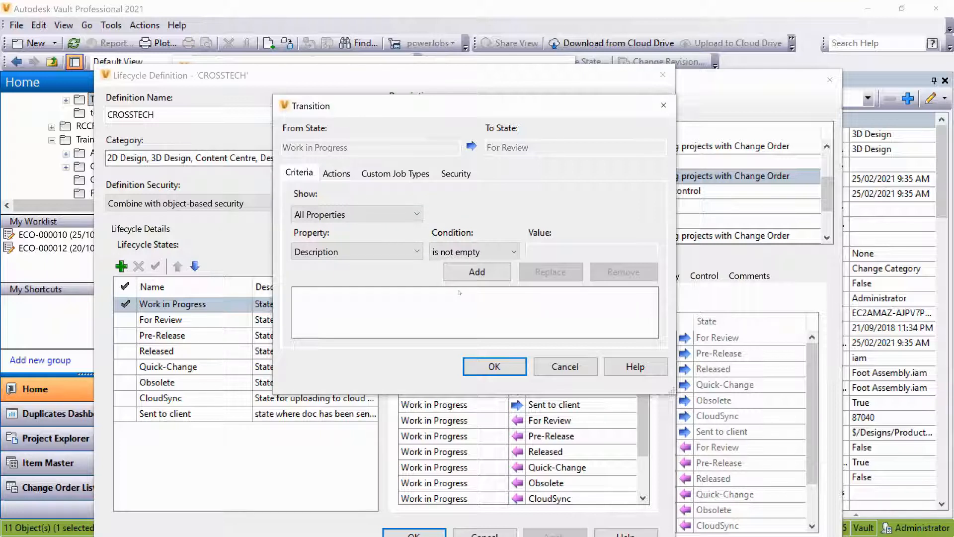
click(475, 272)
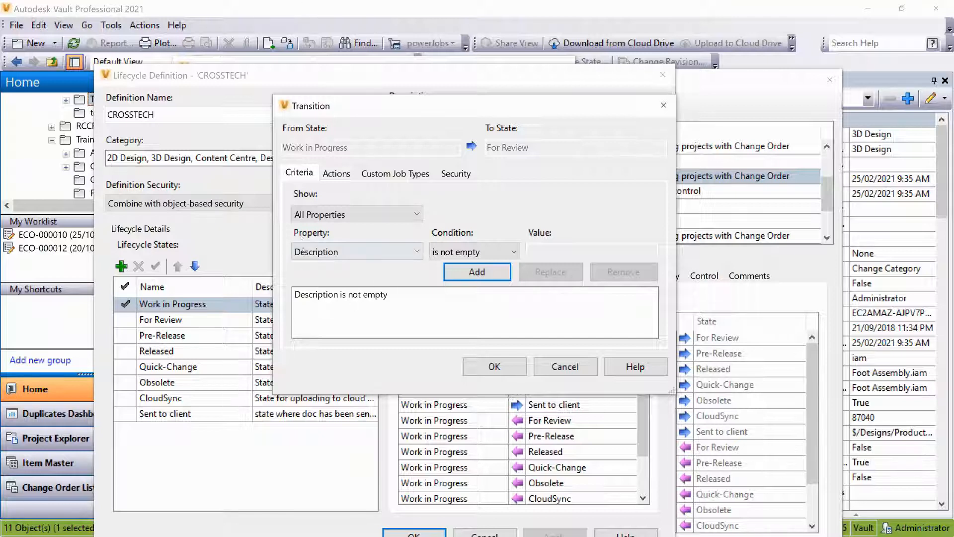
click(330, 297)
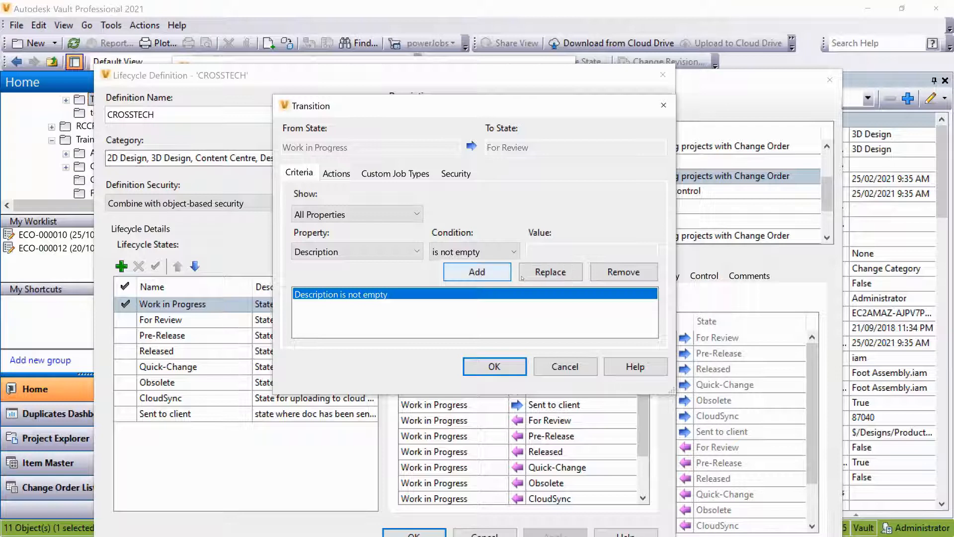
click(624, 272)
- Review the actions, property synchronization options, custom job types and security of the For Review transition, and close it without saving
click(336, 172)
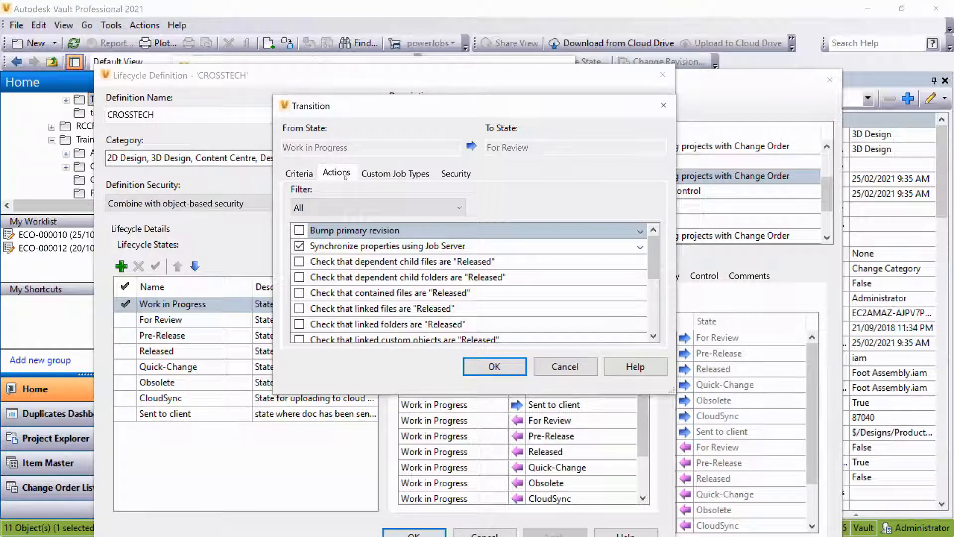
click(355, 249)
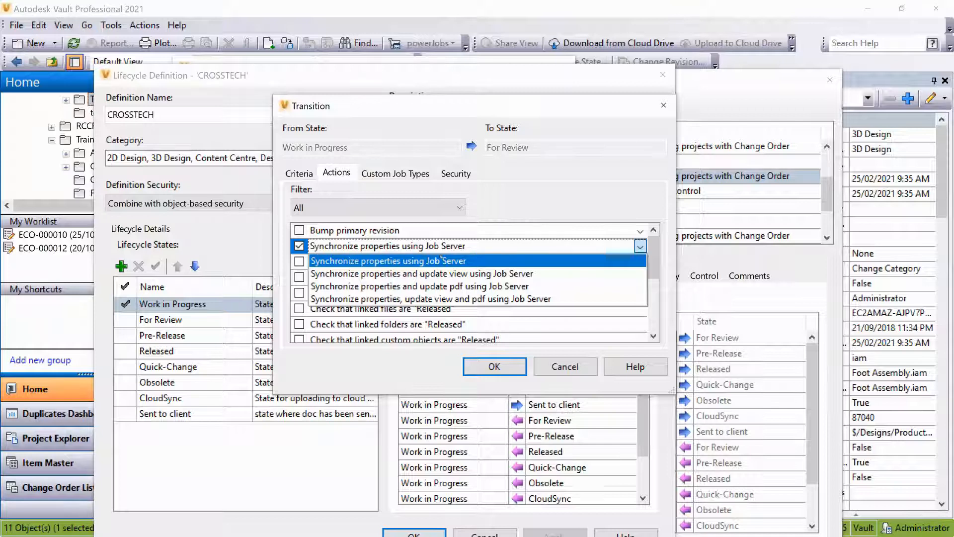
click(379, 172)
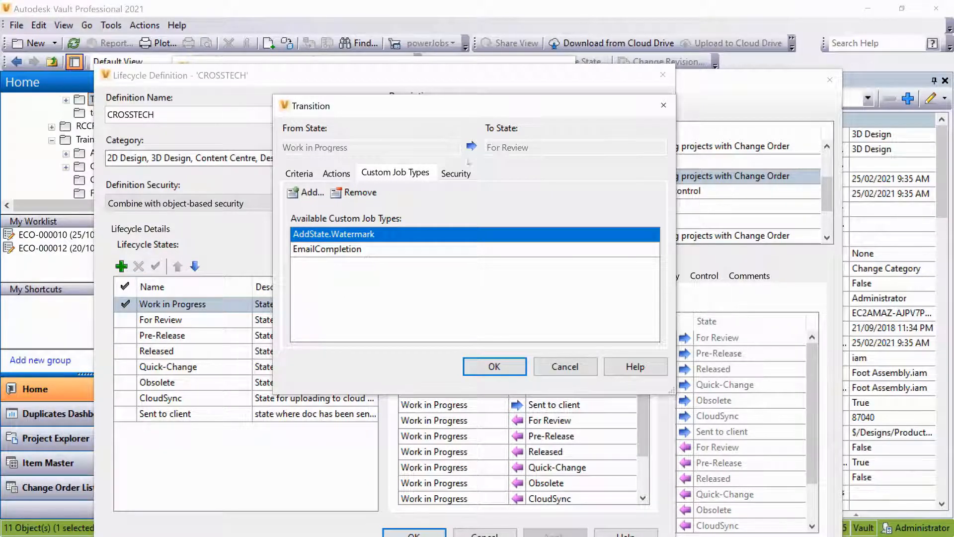
click(455, 173)
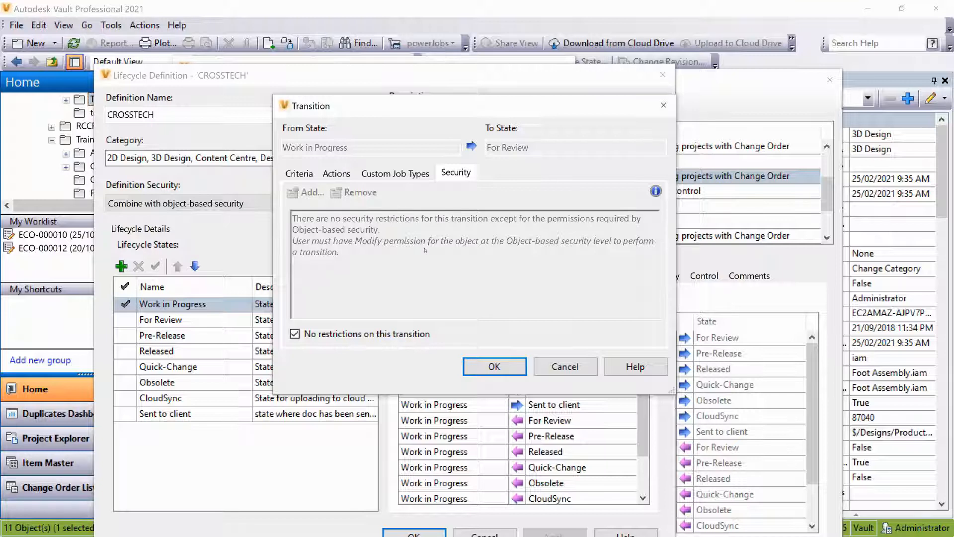
click(663, 105)
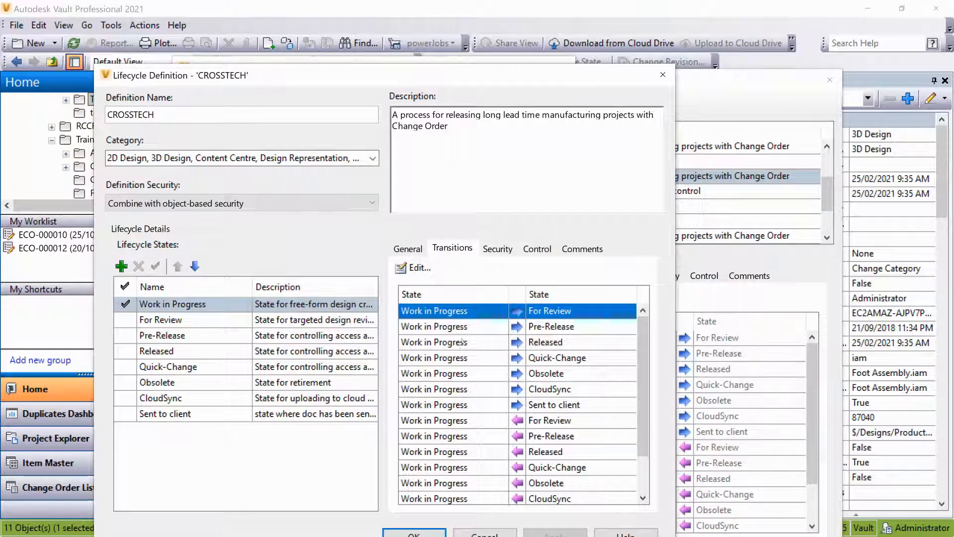
- Check who is permitted to make the Work in Progress to Released transition, and close the lifecycle definitions
click(219, 351)
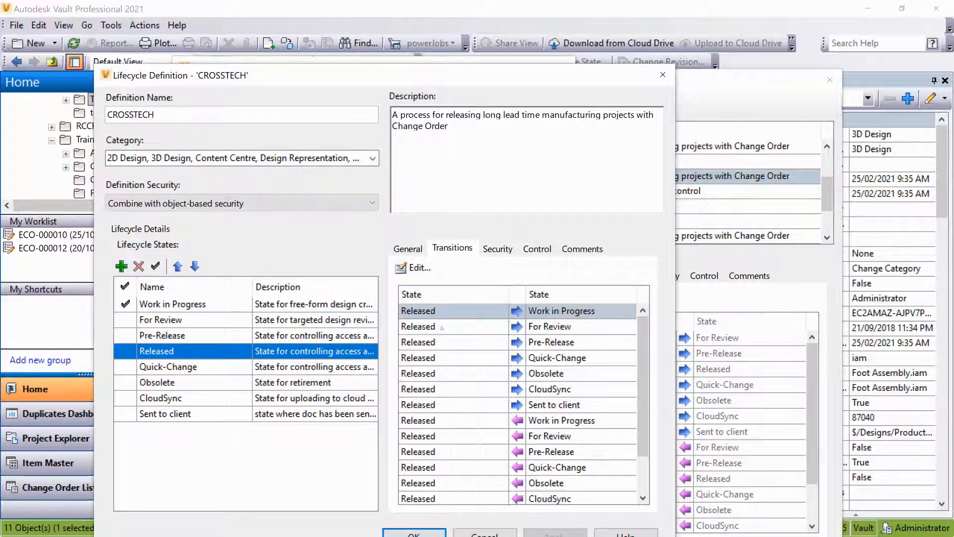
click(228, 304)
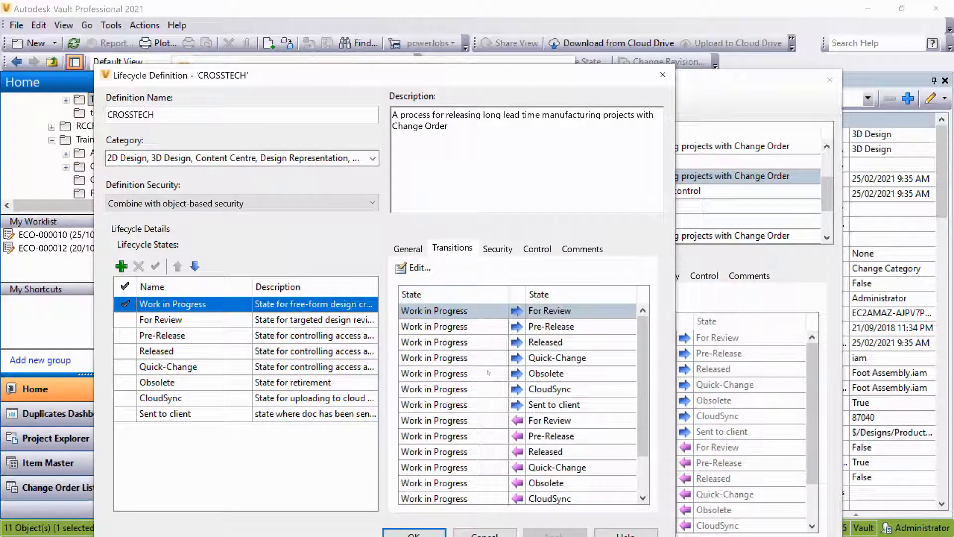
click(464, 343)
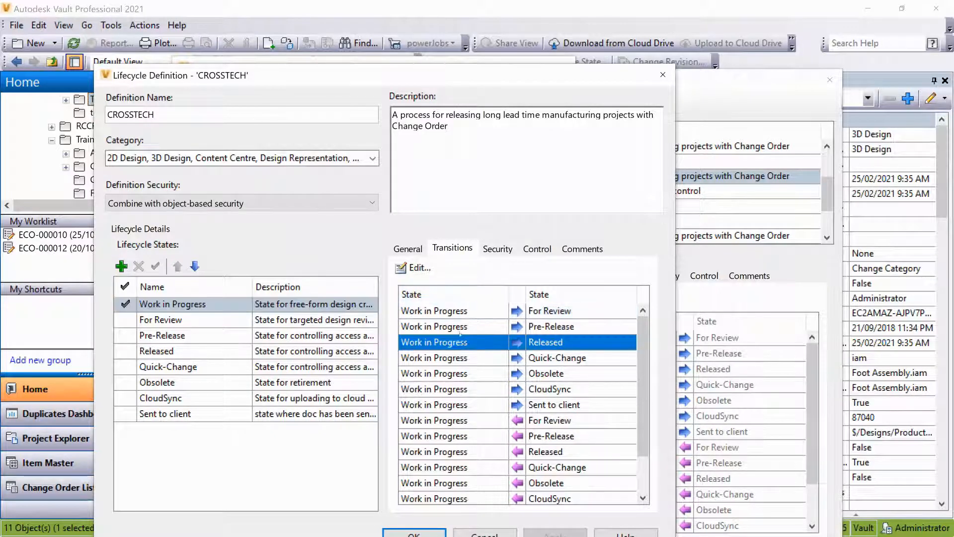
click(417, 267)
click(456, 173)
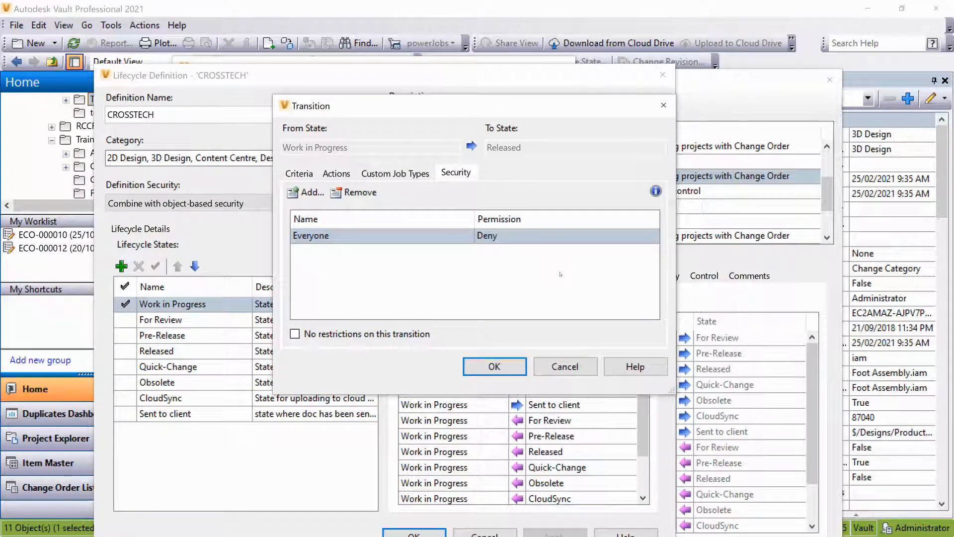
click(517, 368)
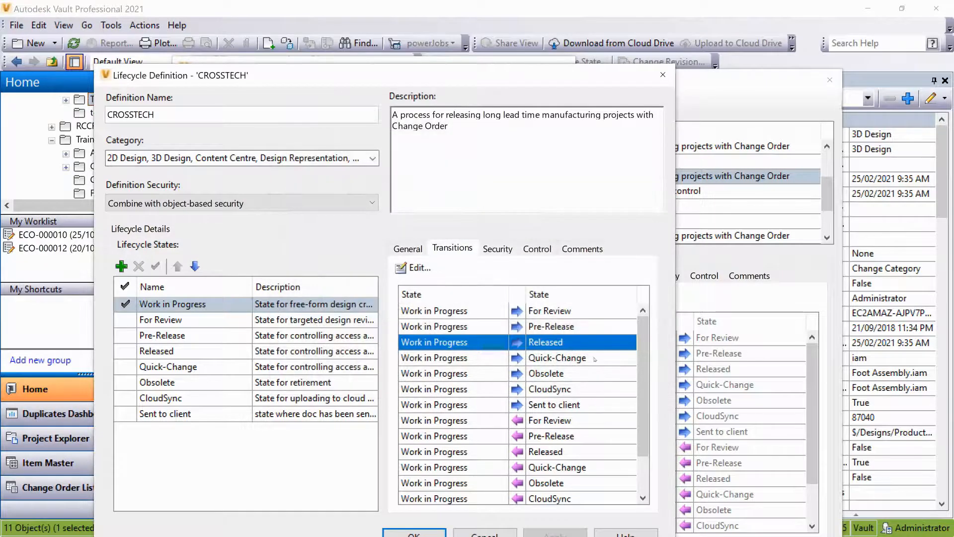
click(396, 531)
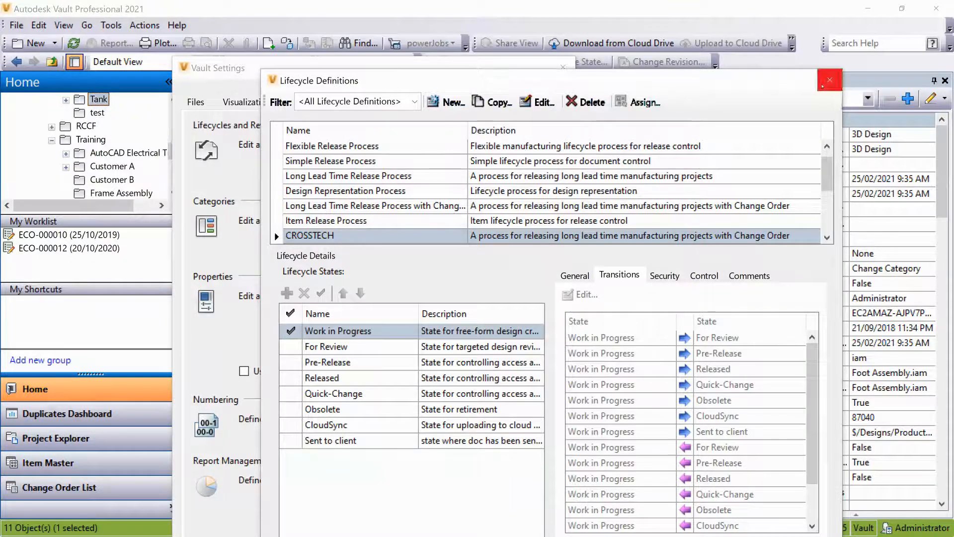
click(830, 80)
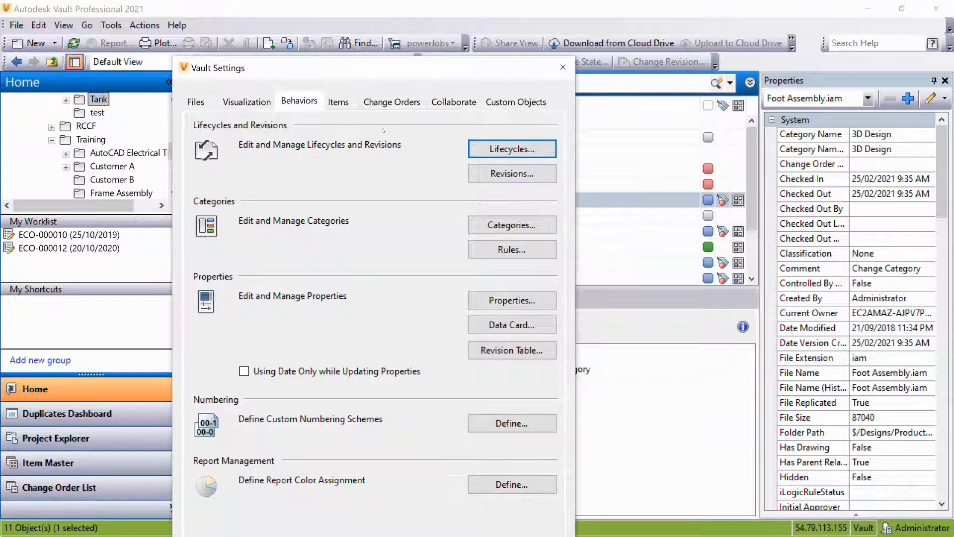
- Review the available revision scheme definitions and preview the revision sequence of the Numeric scheme
click(491, 173)
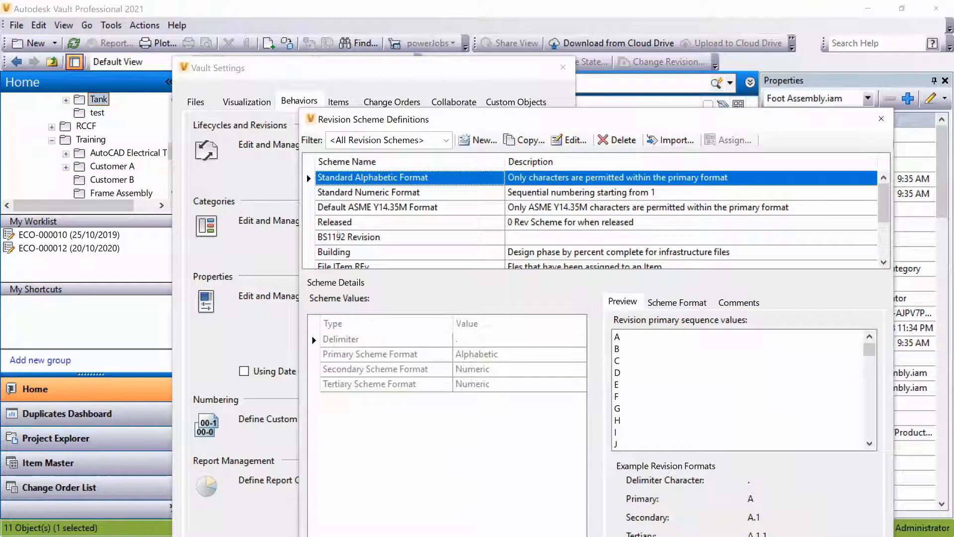
scroll(338, 256, down, 2)
scroll(337, 255, down, 2)
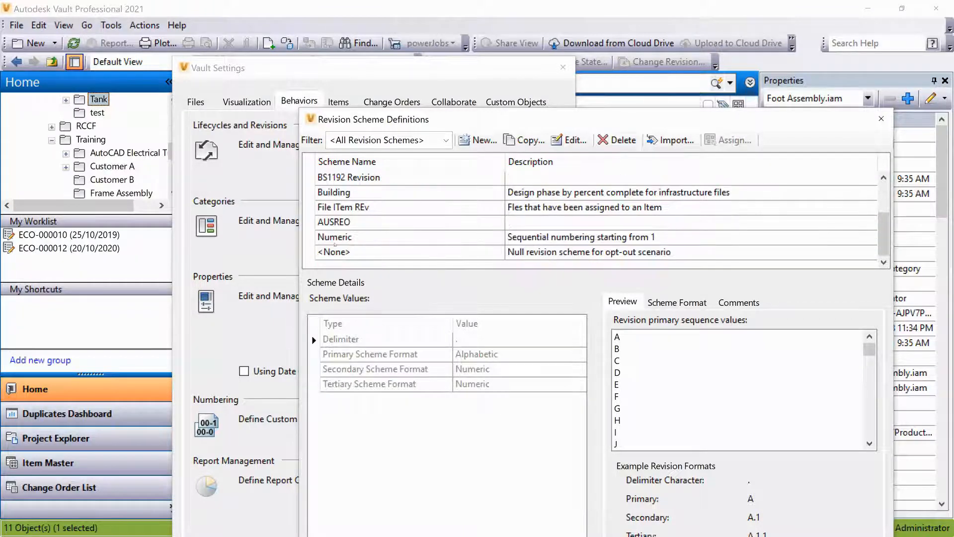
click(335, 239)
scroll(335, 238, up, 2)
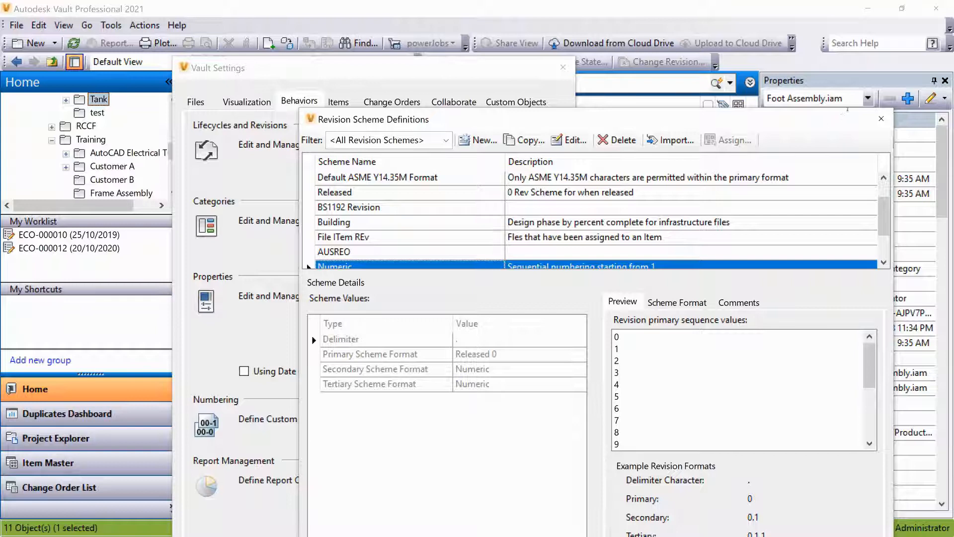
click(881, 118)
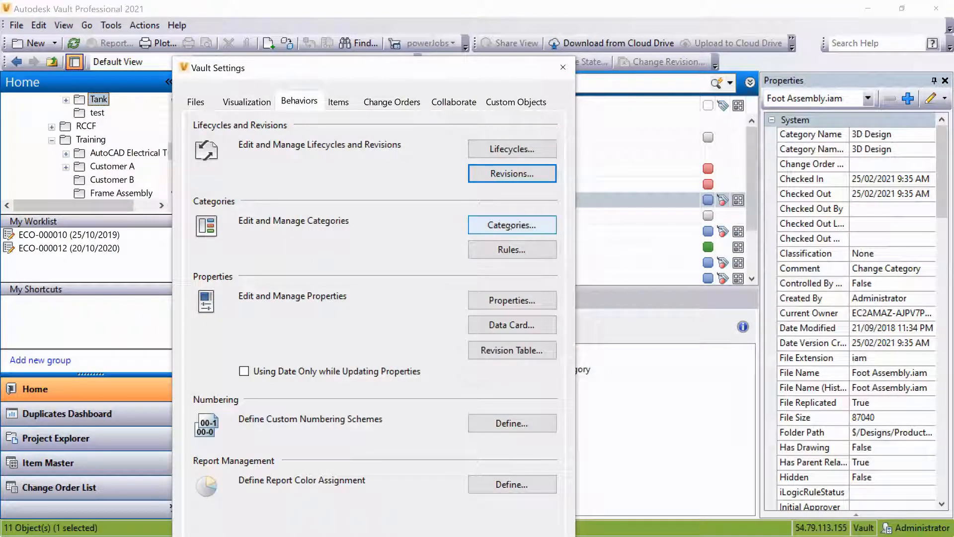
- Review the lifecycles, revision schemes and properties assigned to the 3D Design file category
click(503, 222)
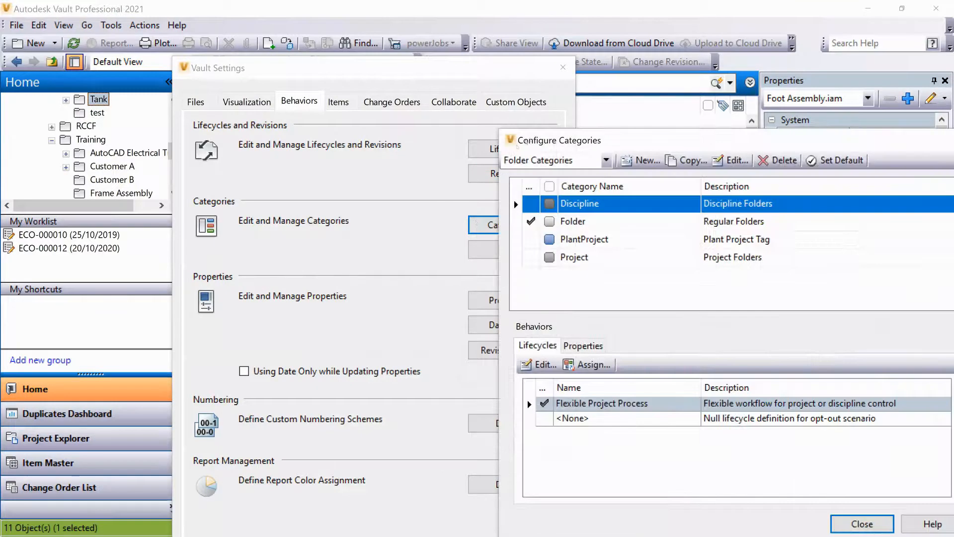
drag(546, 140, 139, 112)
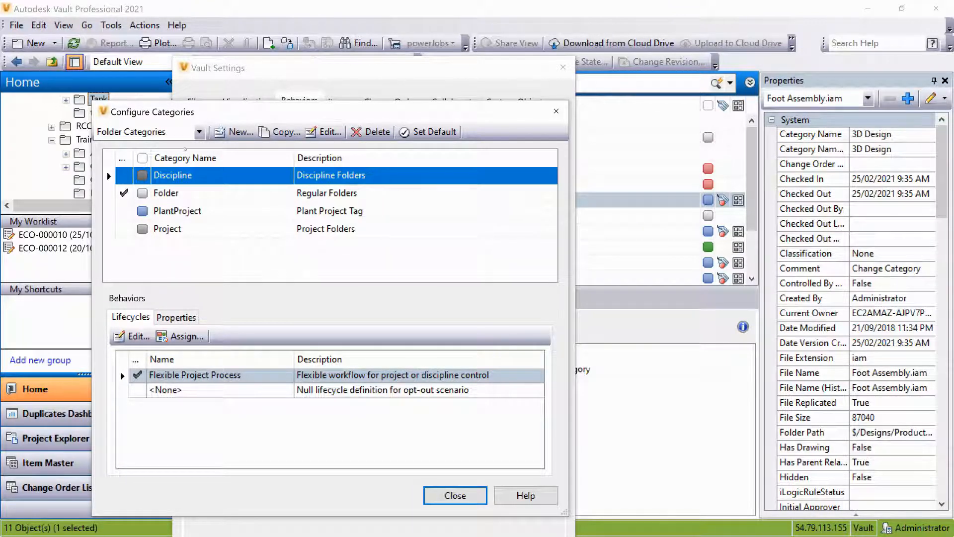
click(181, 131)
click(125, 160)
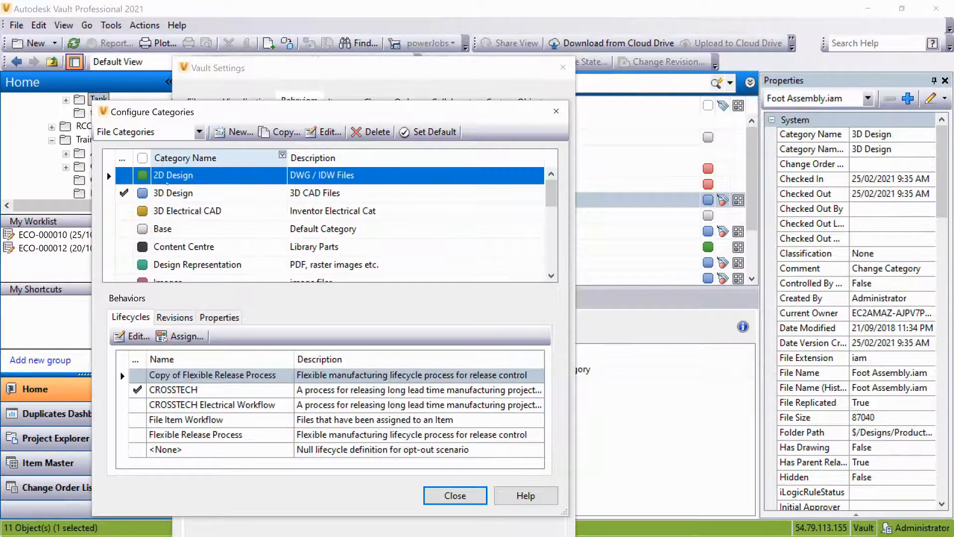
click(169, 192)
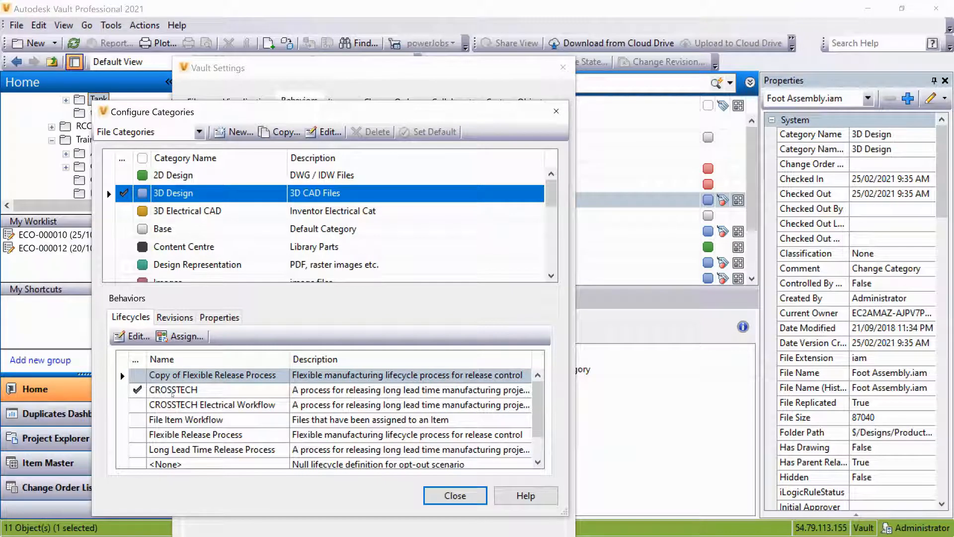
click(174, 317)
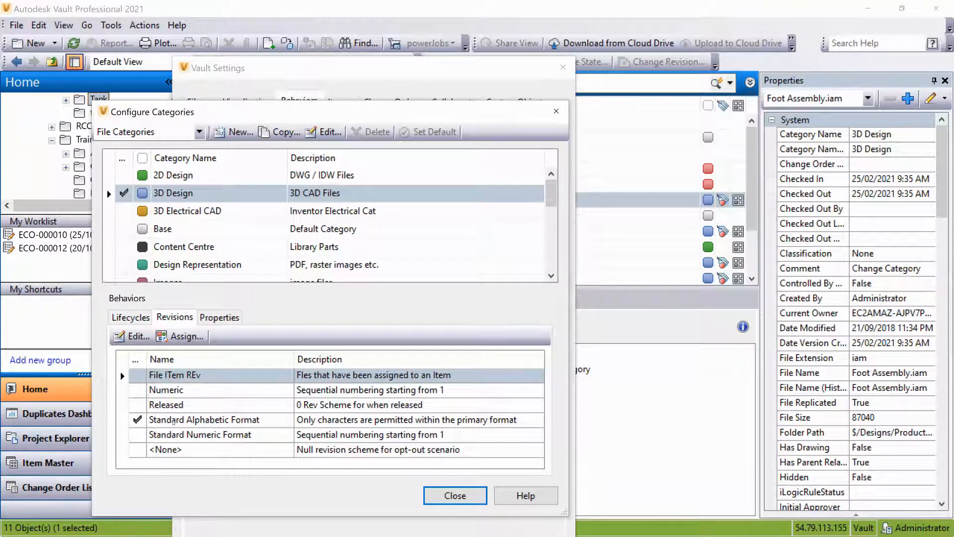
click(220, 317)
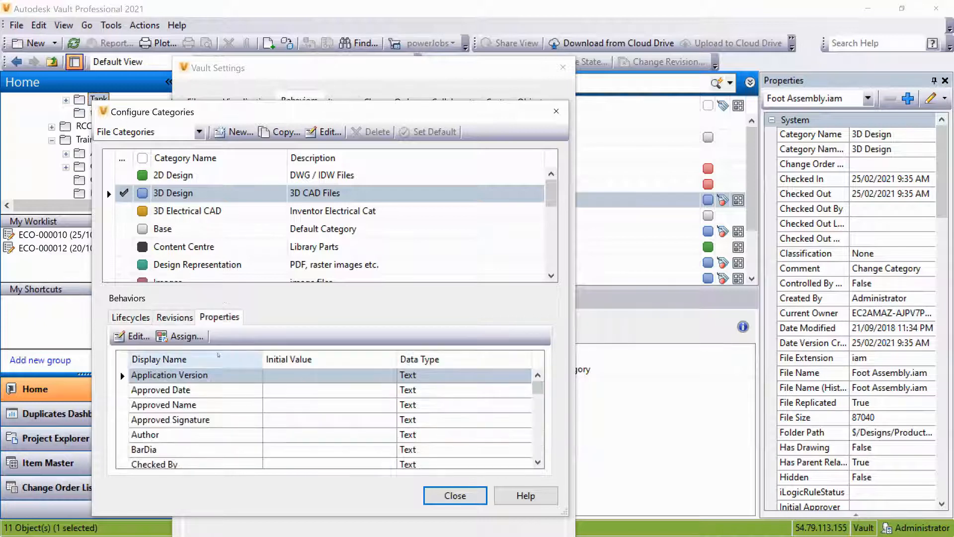
click(455, 496)
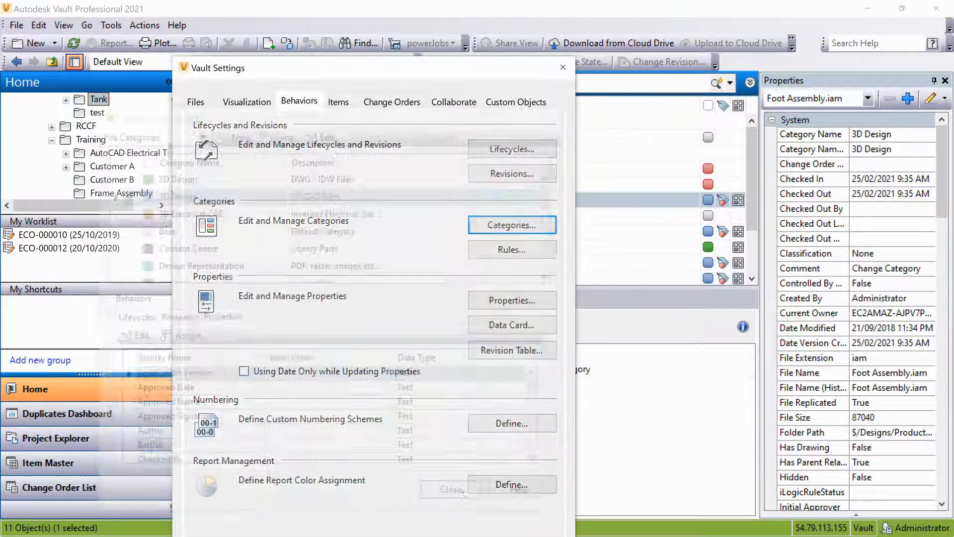
- Review the criteria of the Inventor 3D ipt and Word file category assignment rules, and close the rules
click(475, 245)
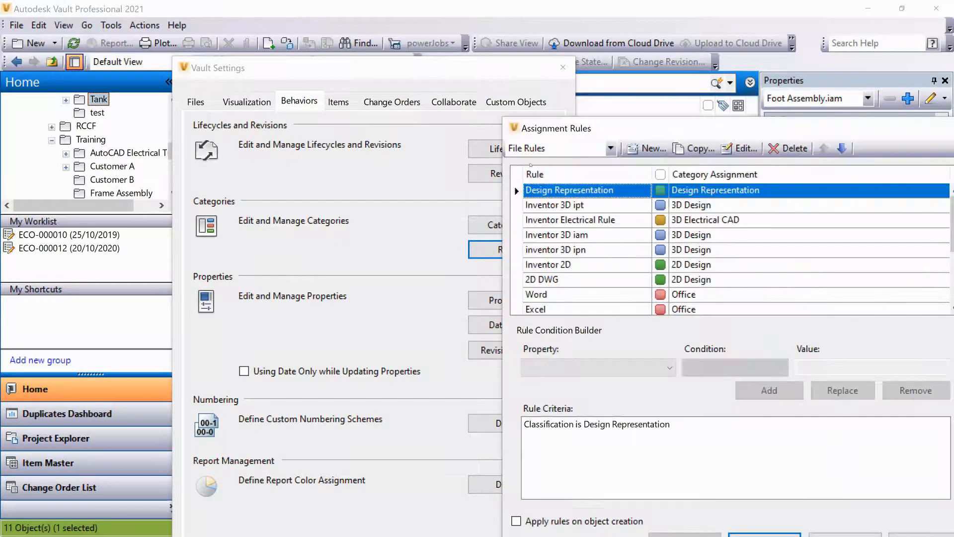
key(Down)
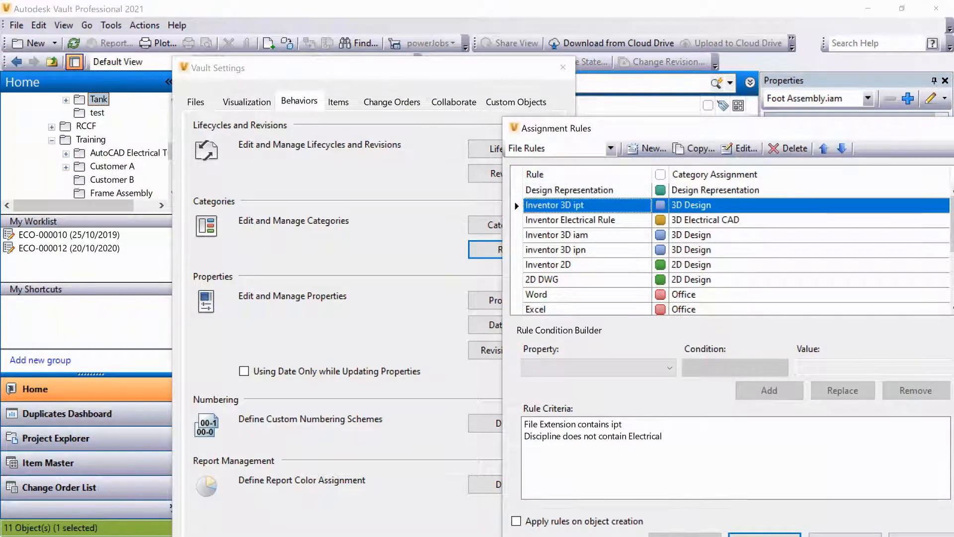
drag(552, 129, 159, 82)
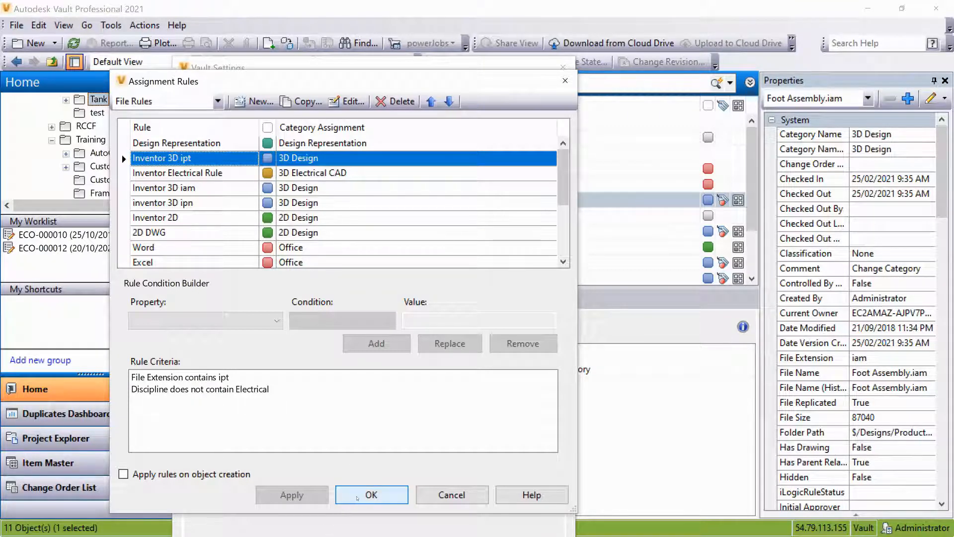
click(149, 247)
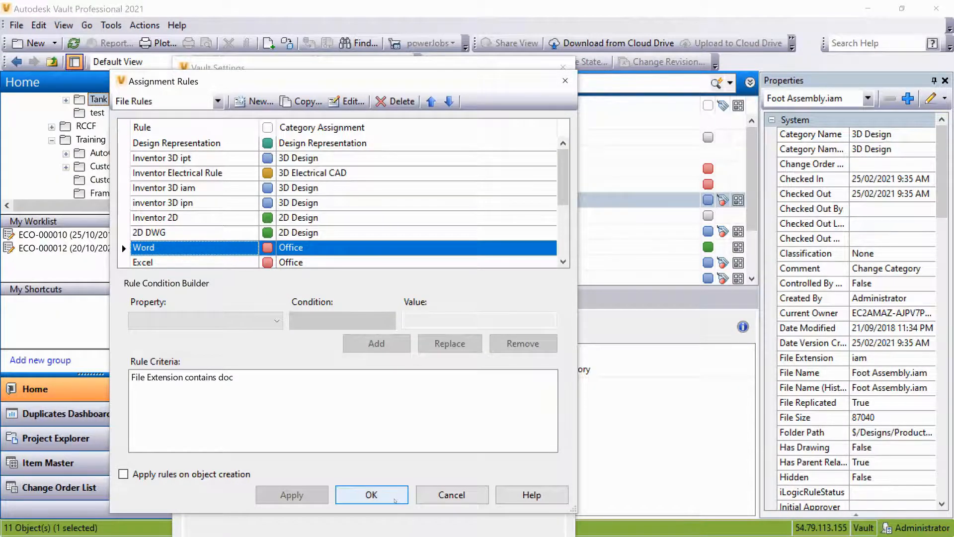
click(371, 495)
- Review the property definitions and the file property mapping of Part Number, and close the definitions
click(495, 300)
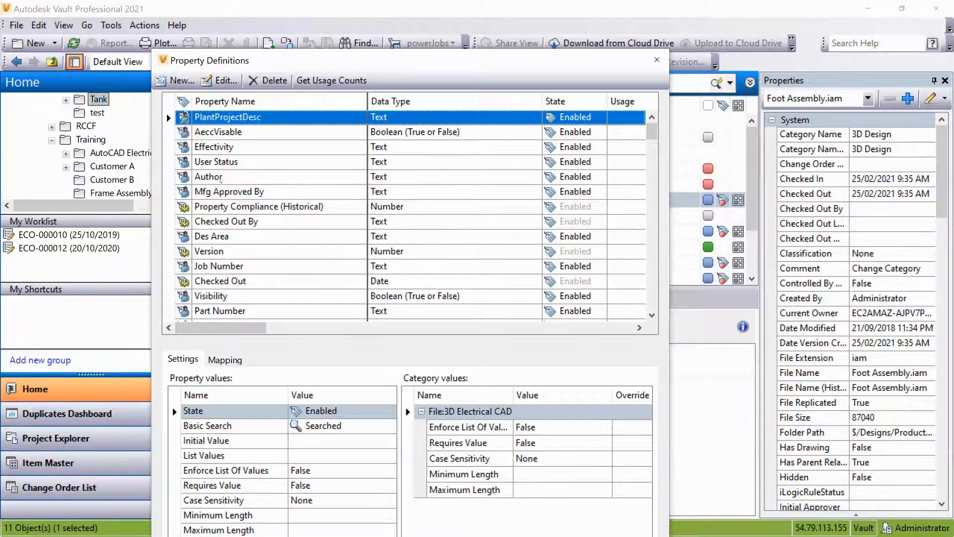
scroll(221, 180, down, 4)
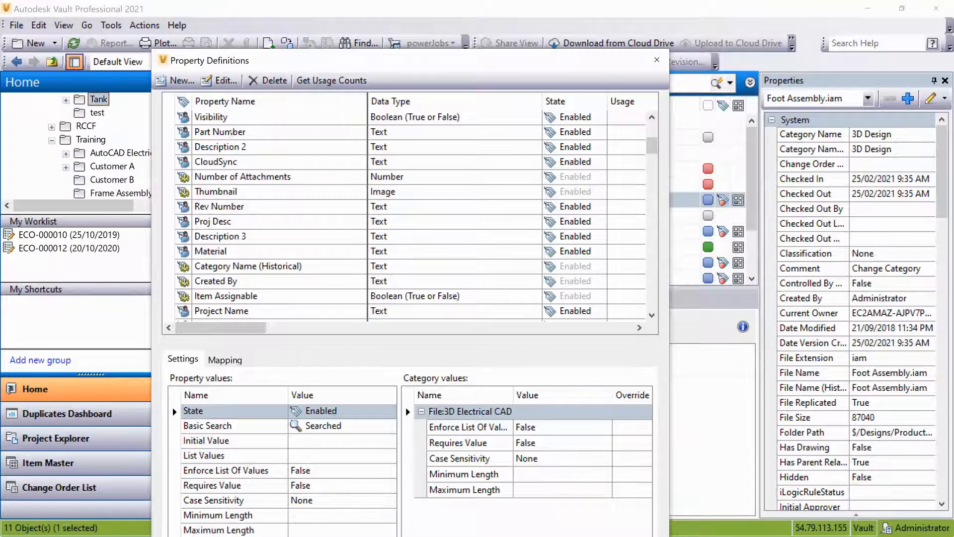
click(230, 133)
click(226, 360)
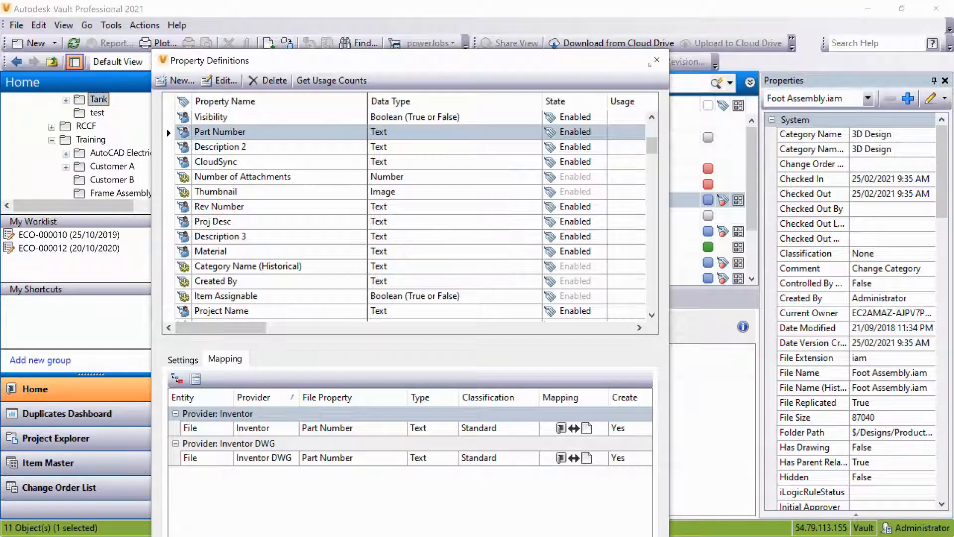
click(657, 60)
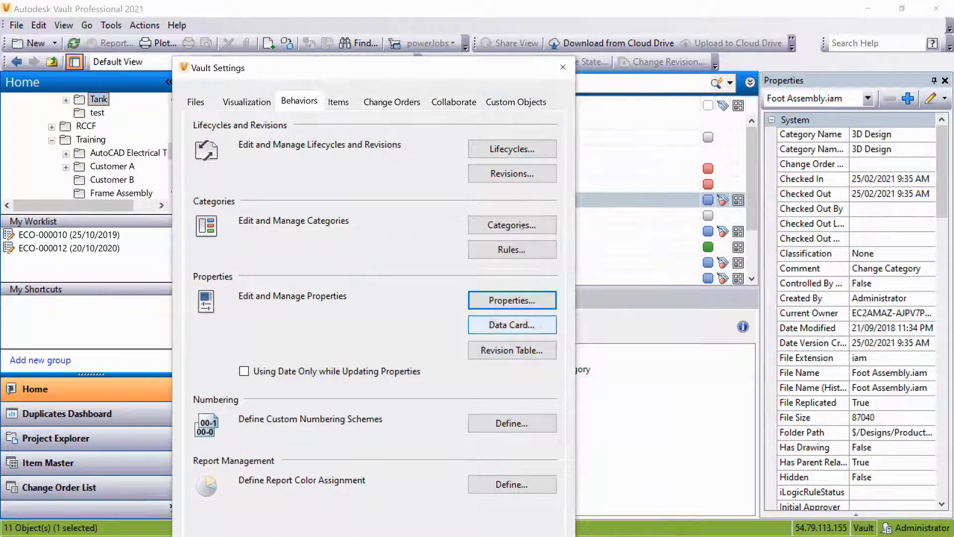
- Review the file numbering schemes, including the blank new-scheme form and the fields of the Training scheme, and close them without changes
click(504, 415)
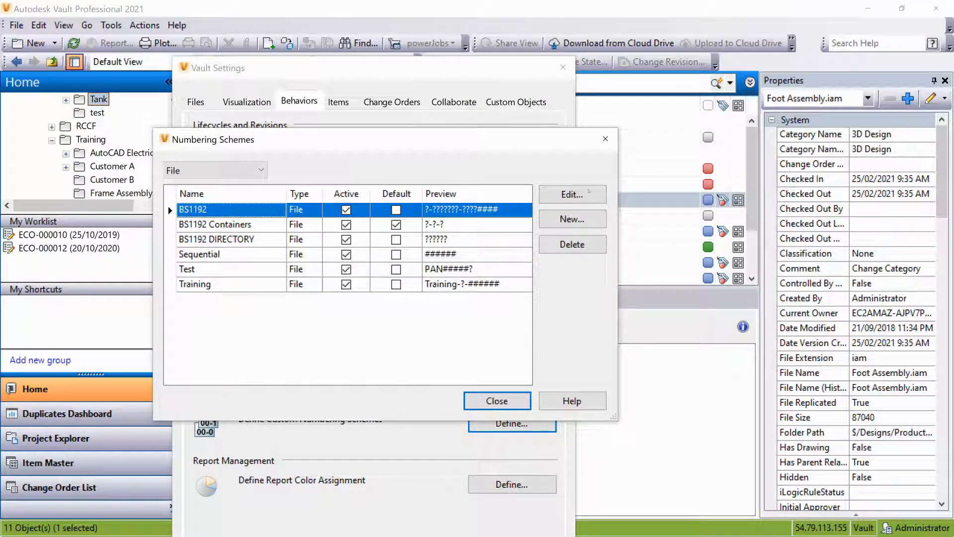
click(552, 225)
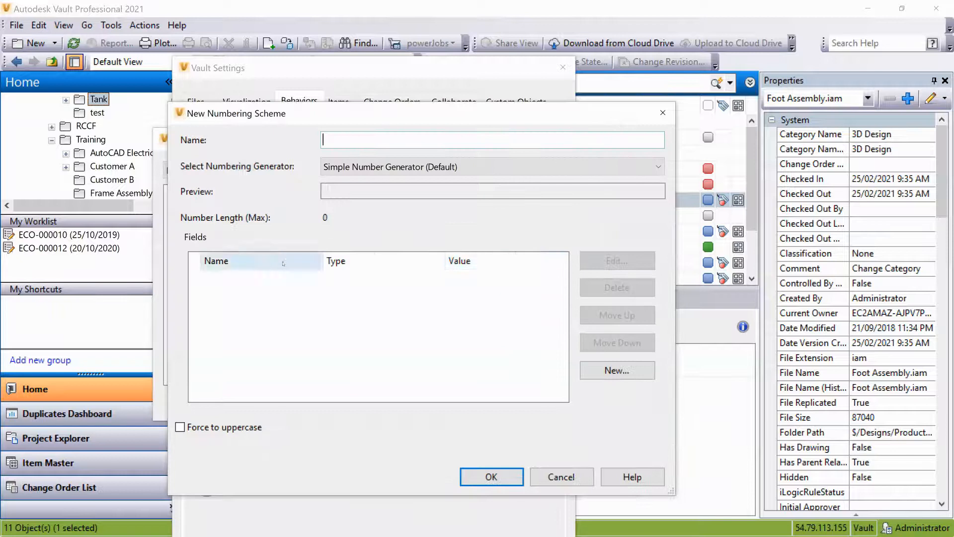
click(561, 477)
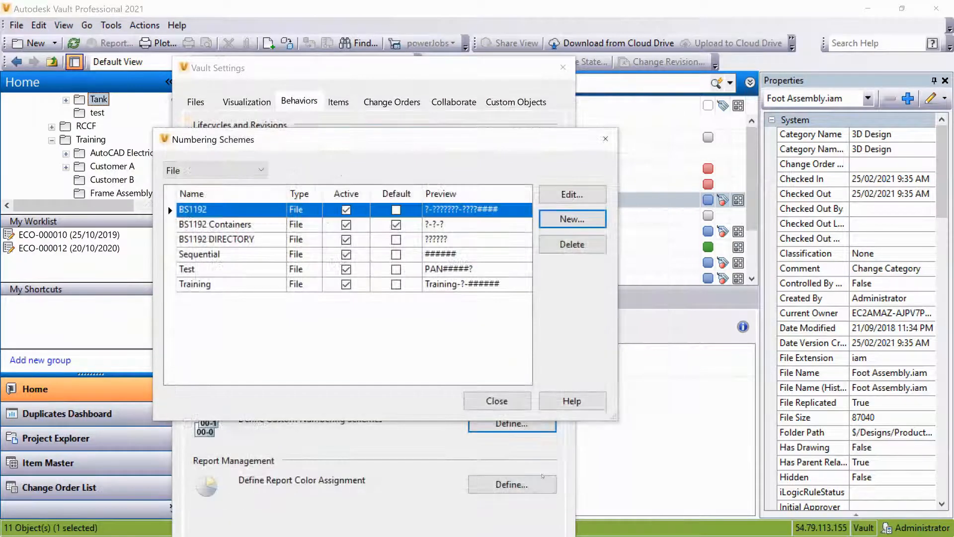
click(228, 284)
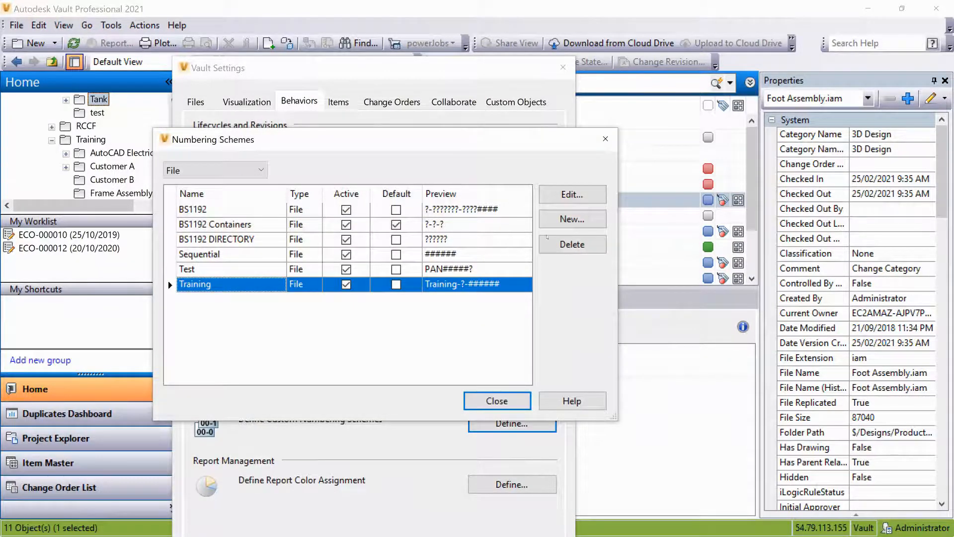
click(579, 203)
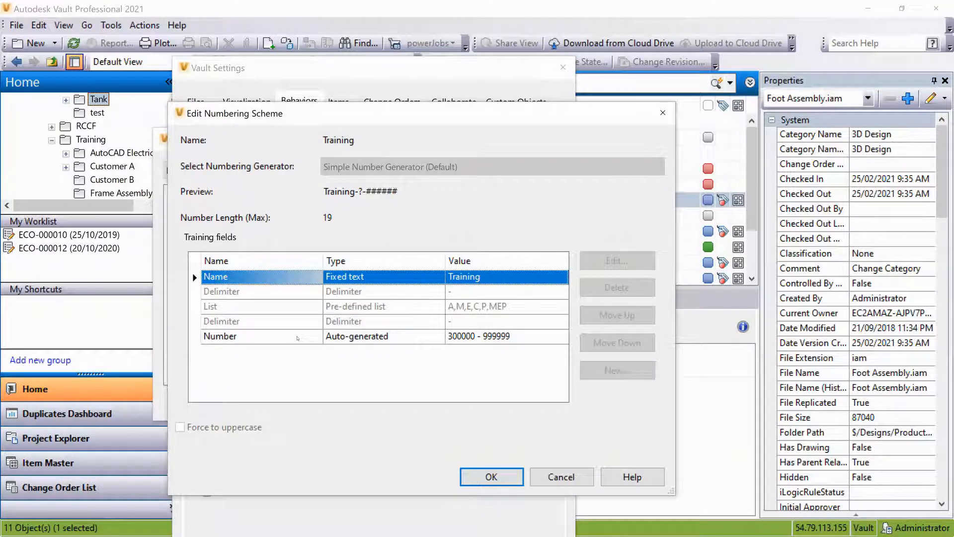
click(543, 478)
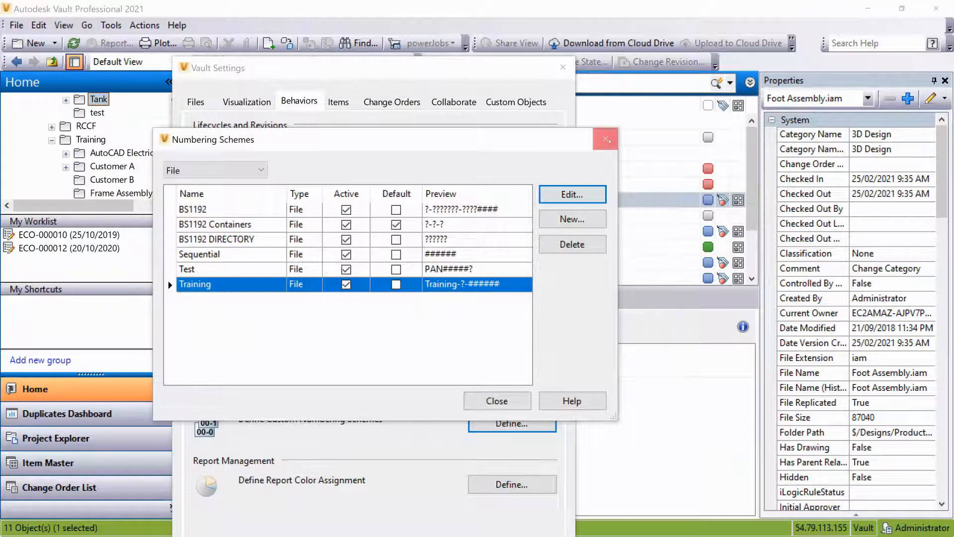
click(613, 138)
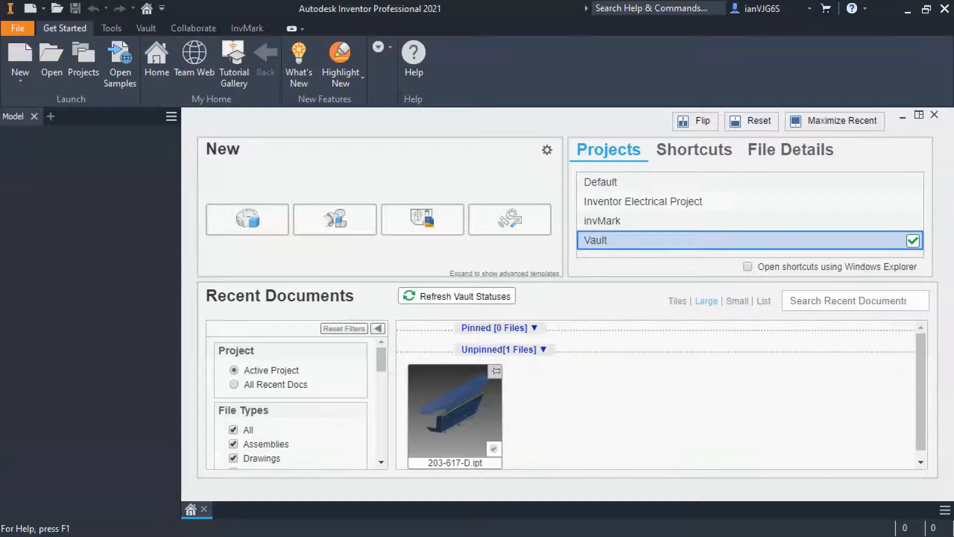
- Switch to Inventor, create a new part and sketch a 50 cm diameter circle centred on the origin of the XY plane
click(261, 233)
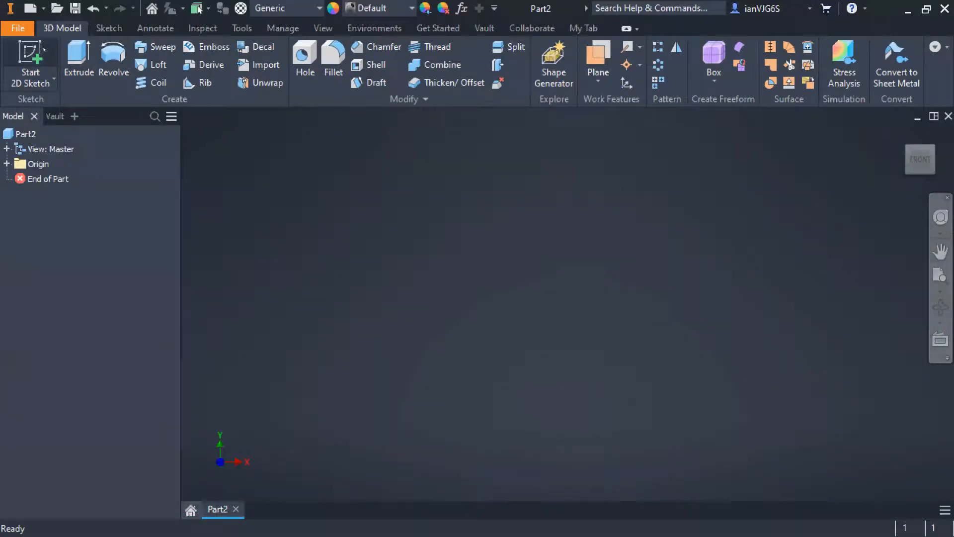
click(31, 57)
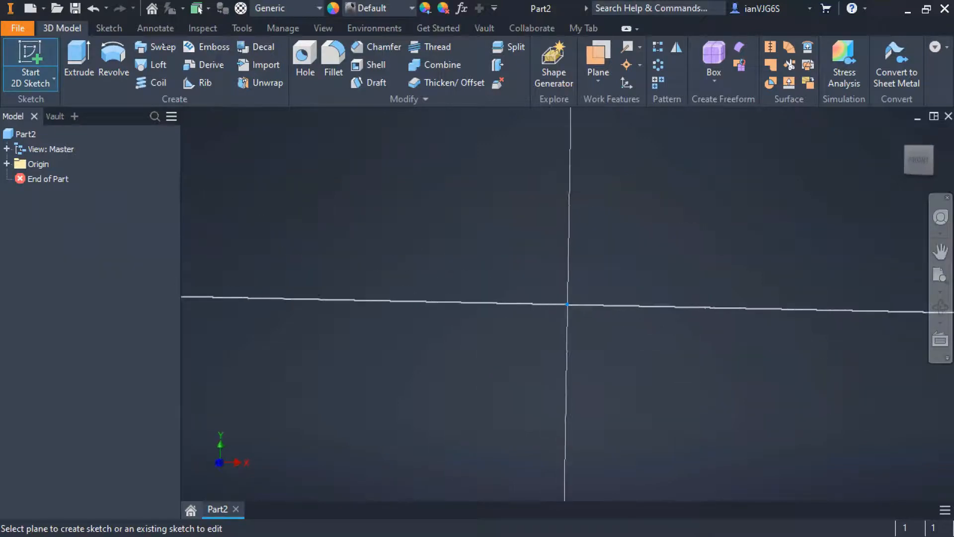
click(113, 53)
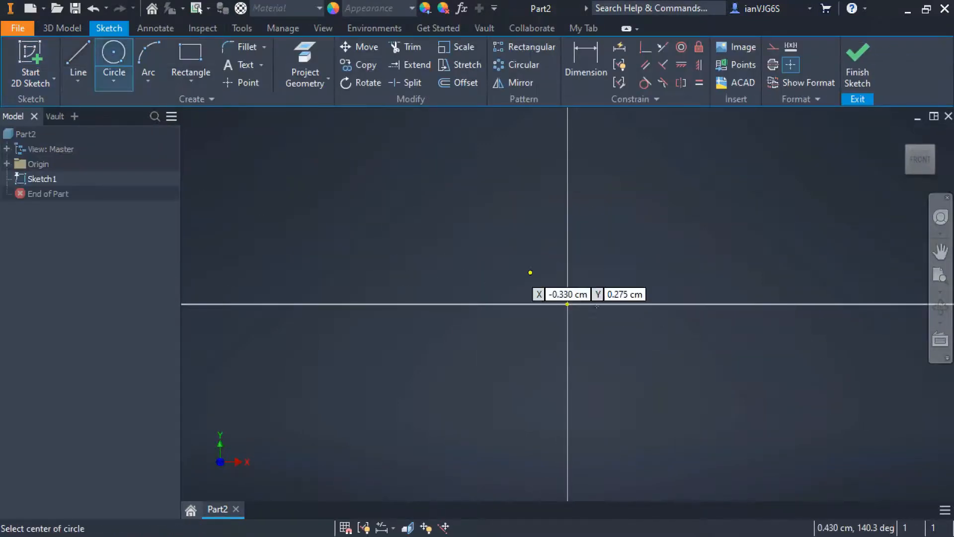
click(567, 303)
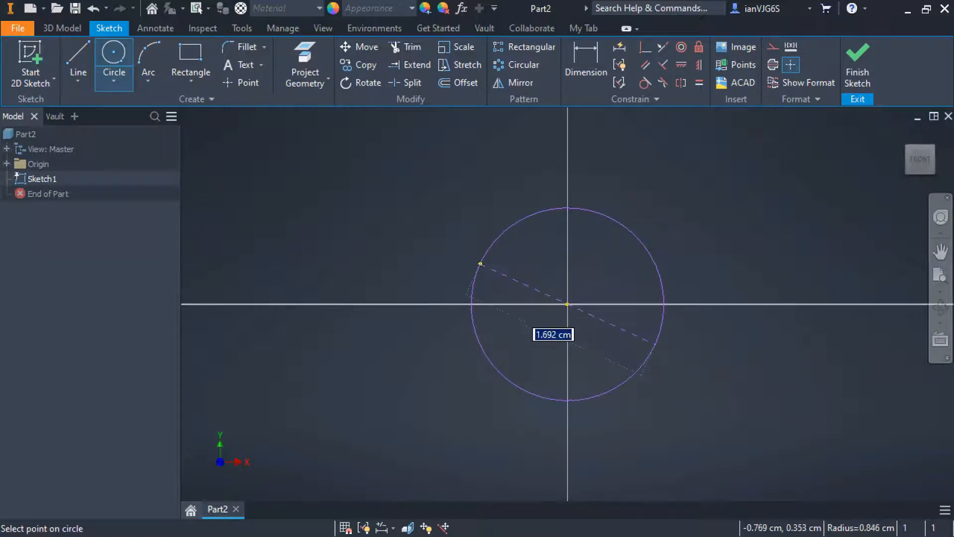
text(10)
key(Return)
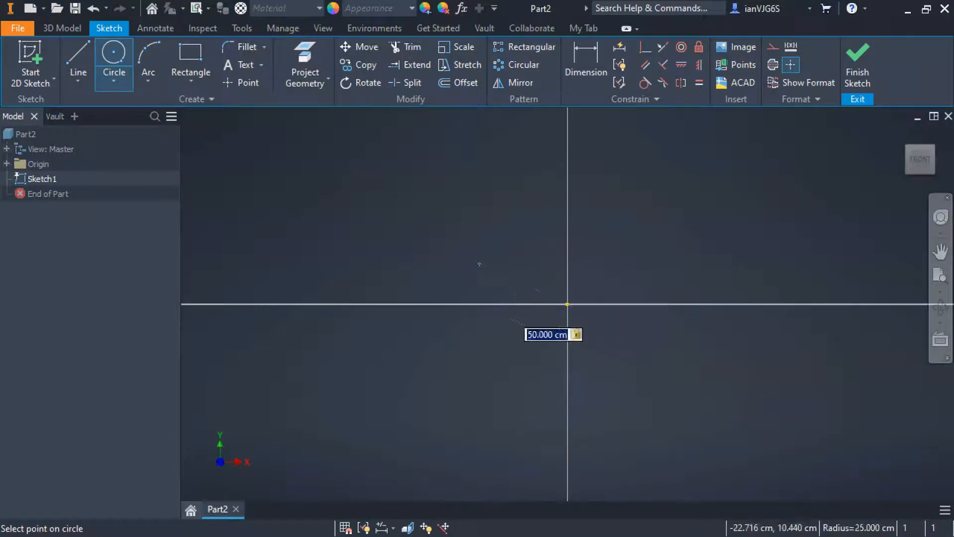
- Extrude the circle symmetrically by 10 mm into a disc
key(e)
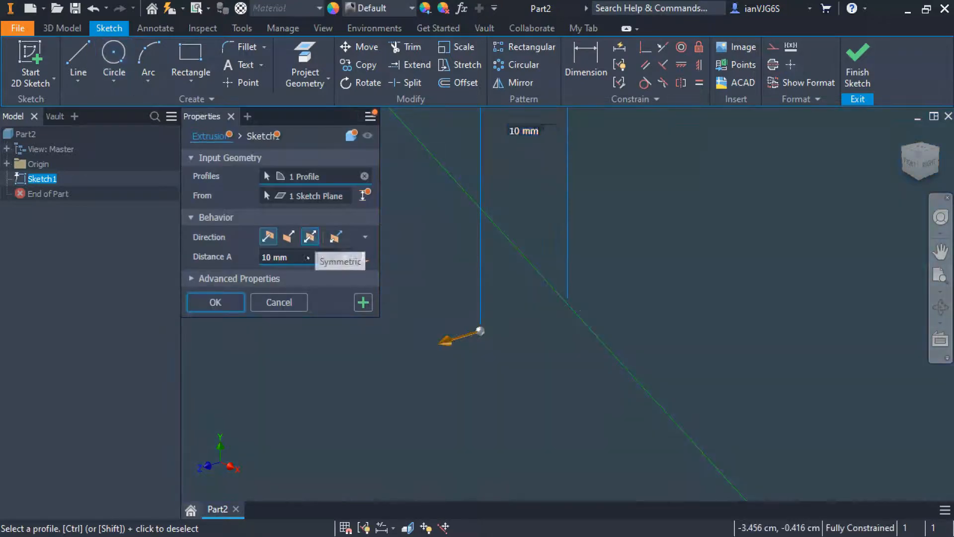
click(310, 237)
key(Return)
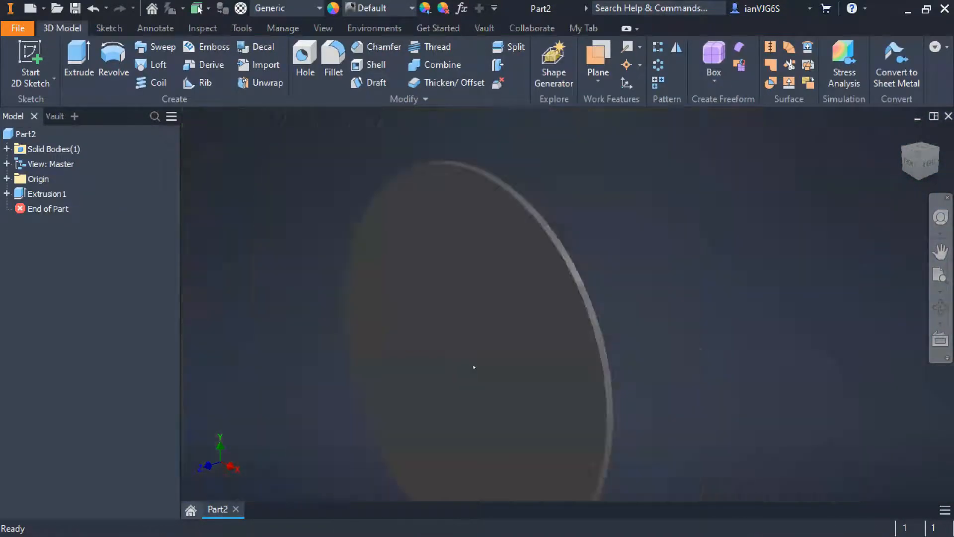
scroll(465, 358, down, 5)
middle_drag(466, 358, 488, 315)
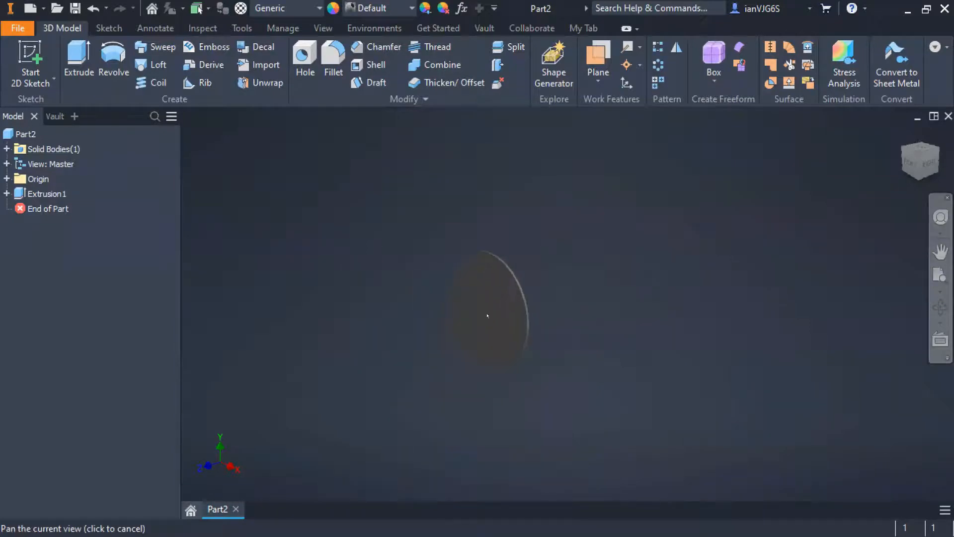
- Save the part in the Webinar folder with a file number generated from the Training scheme and the M - Mech discipline
click(74, 8)
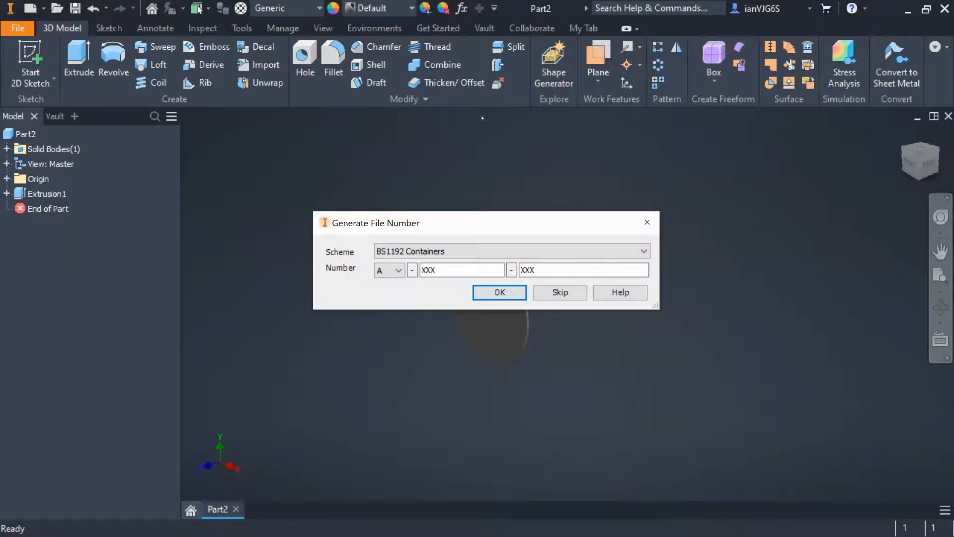
click(453, 251)
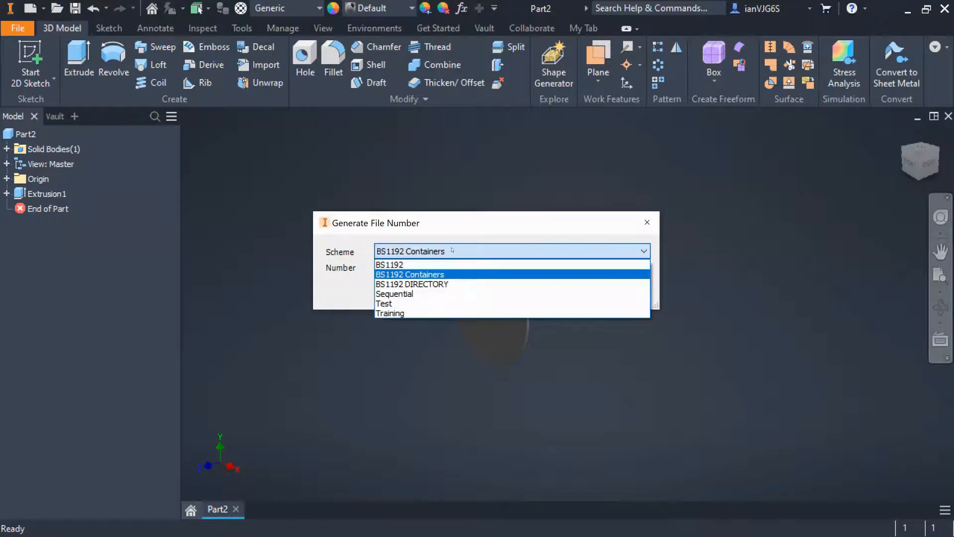
click(413, 313)
click(446, 270)
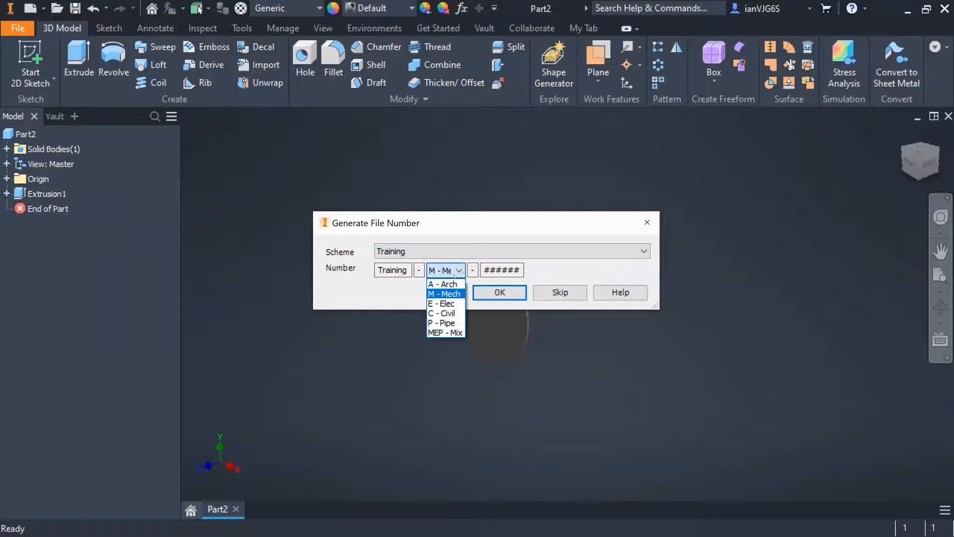
click(444, 294)
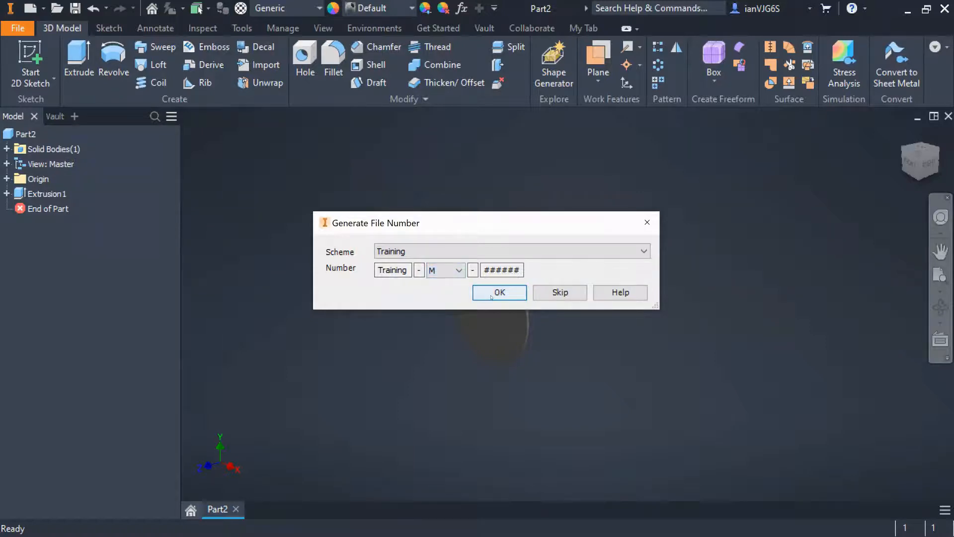
click(489, 297)
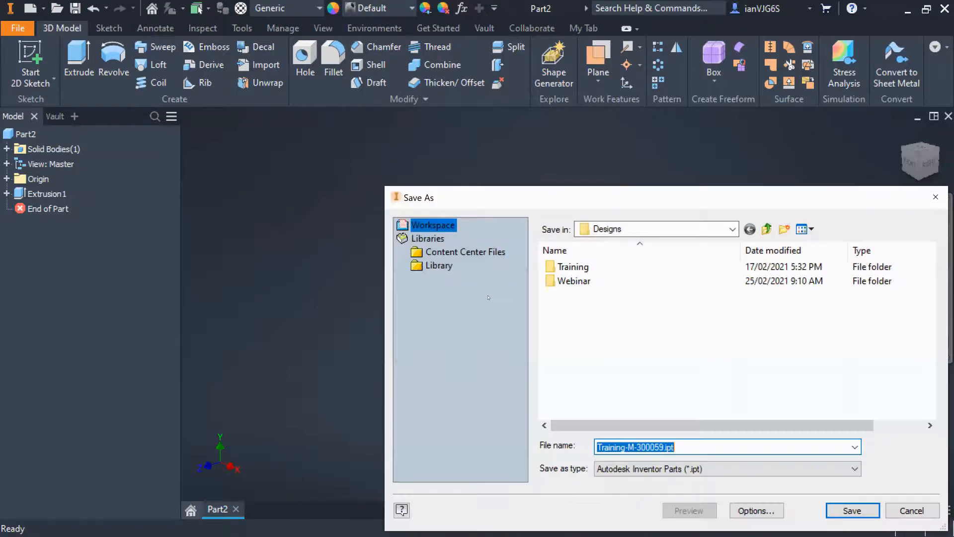
double_click(574, 281)
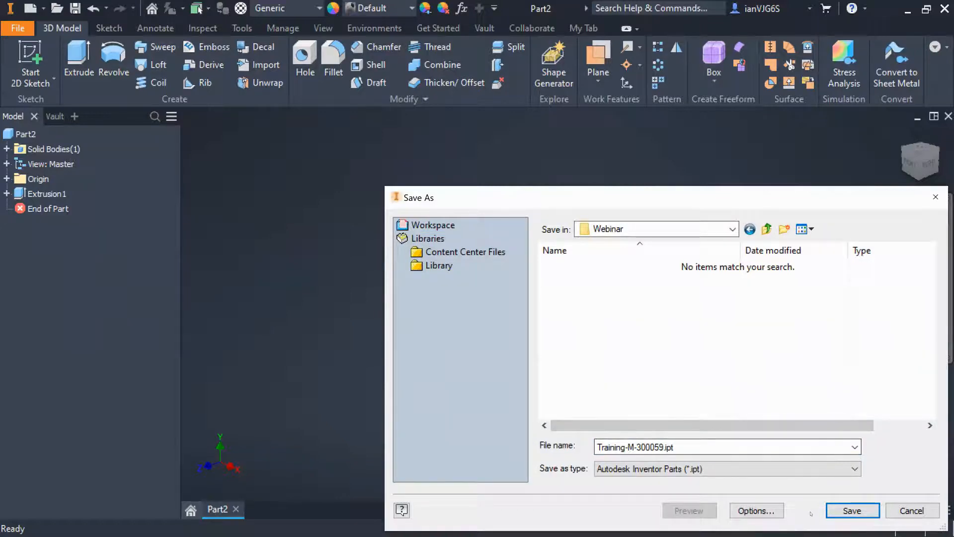
click(843, 512)
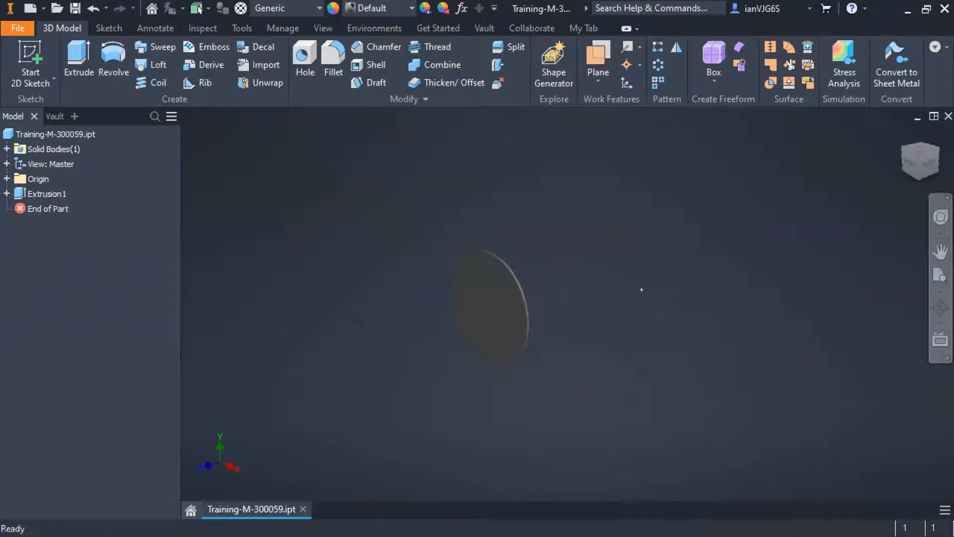
- Look up the new part's vault status and check it in to the vault with the comment "Initial checkin"
click(489, 29)
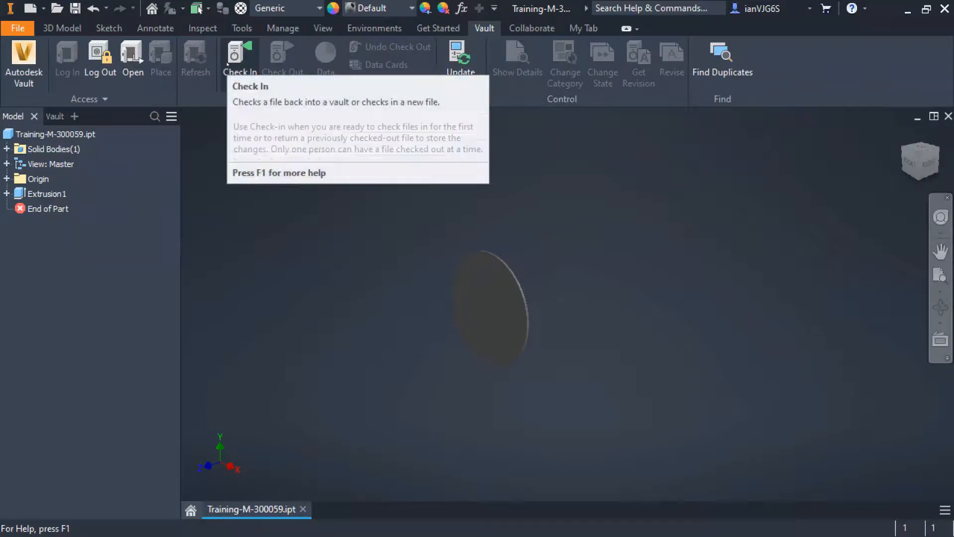
click(49, 117)
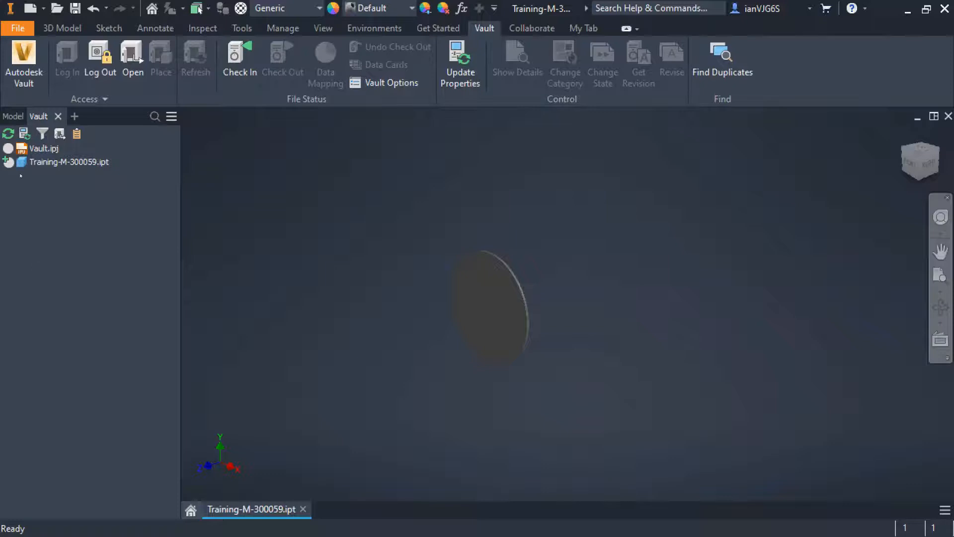
mouse_move(8, 168)
click(239, 59)
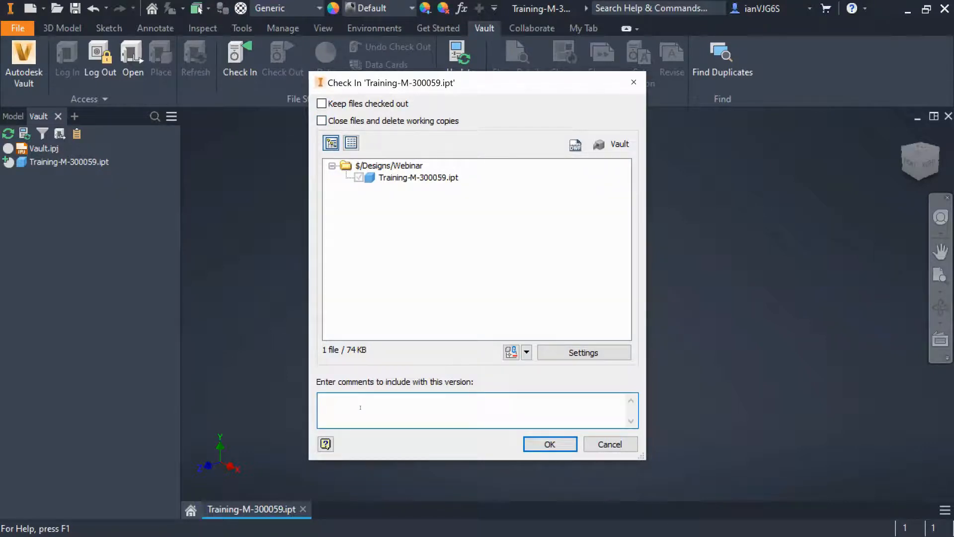
text(Initial checkin)
click(552, 445)
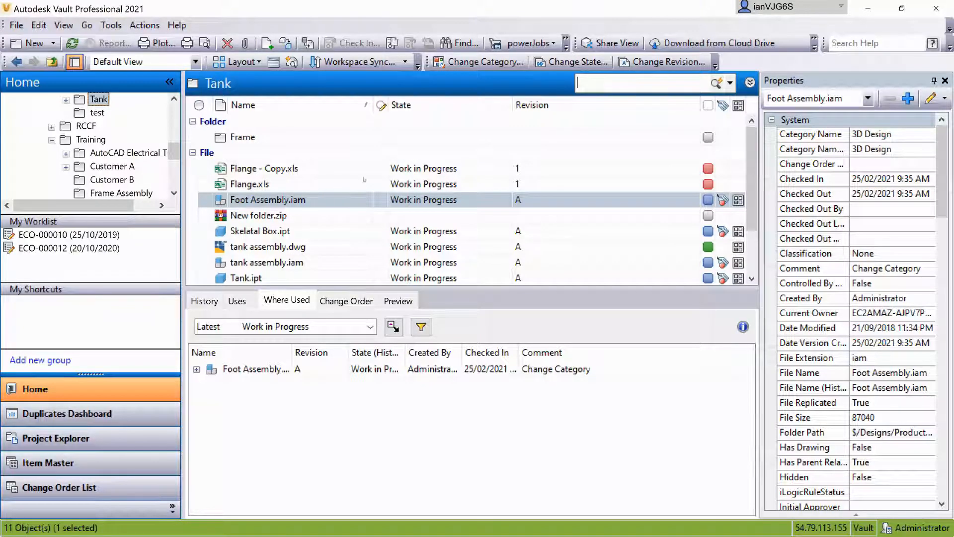
- Open the Webinar folder, select the checked-in part Training-M-300059.ipt and show its preview
scroll(149, 149, down, 4)
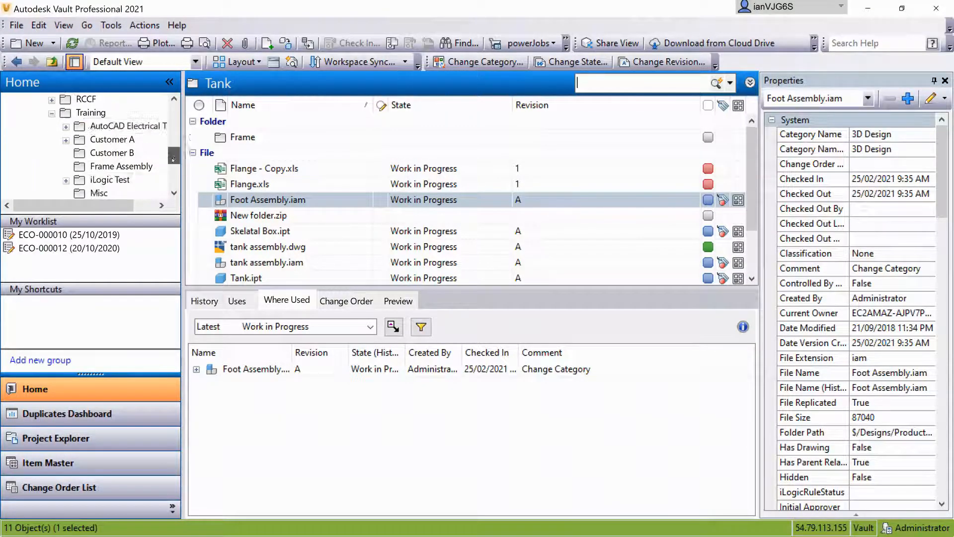
click(102, 154)
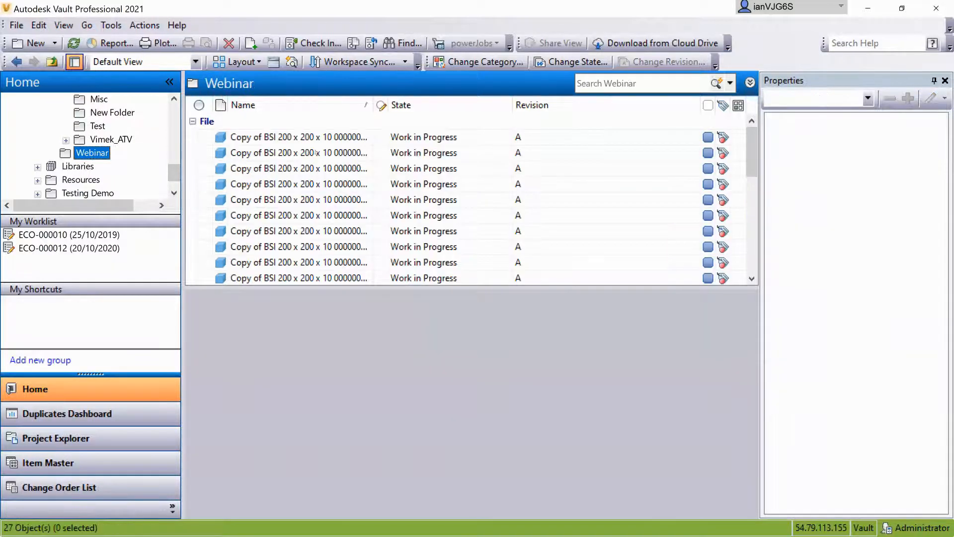
scroll(325, 195, down, 2)
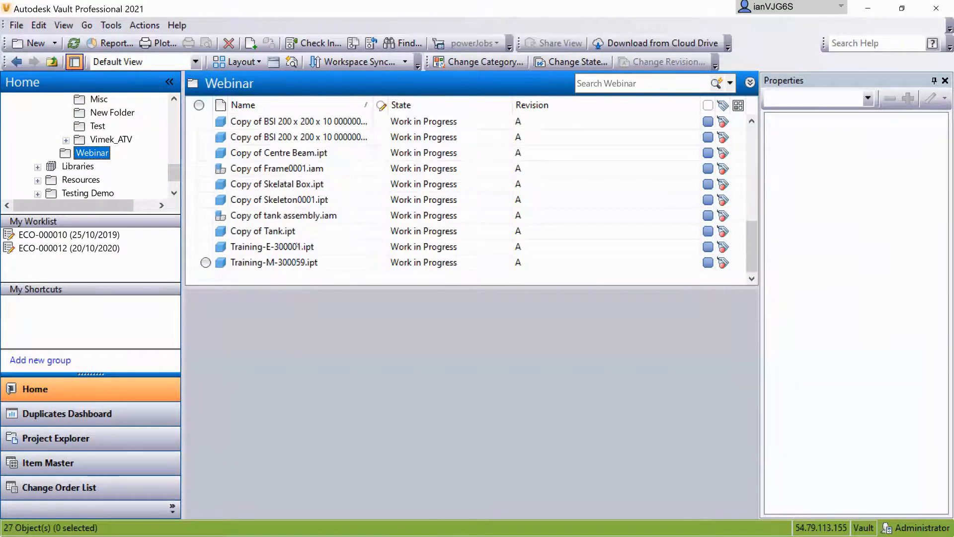
click(282, 247)
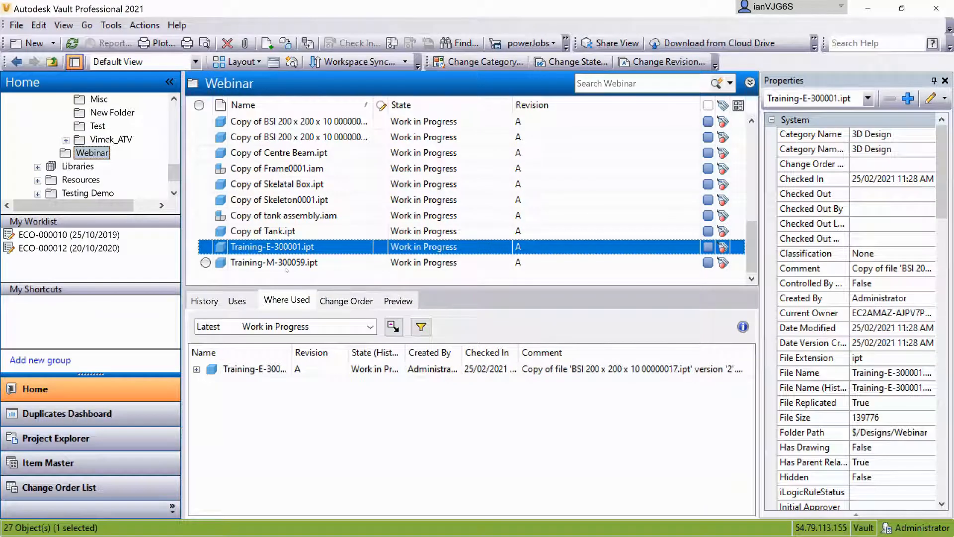
click(287, 265)
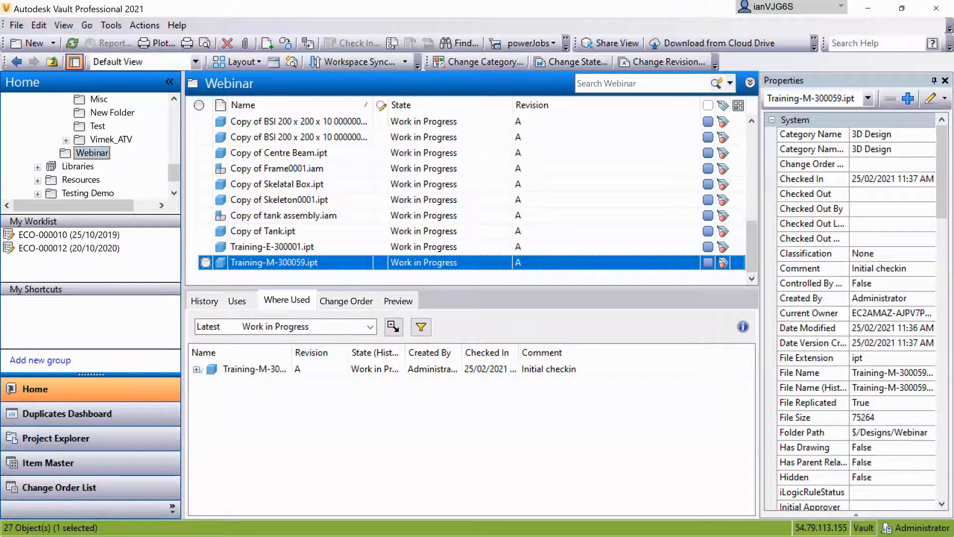
click(398, 300)
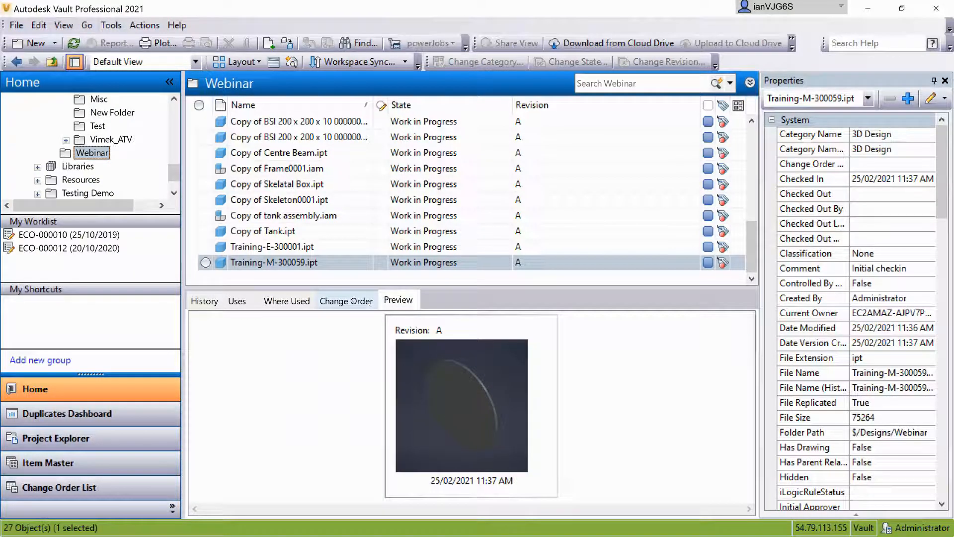
- Read through the system and user-defined properties of Training-M-300059.ipt down to the end of the list
scroll(855, 308, down, 10)
scroll(855, 308, down, 5)
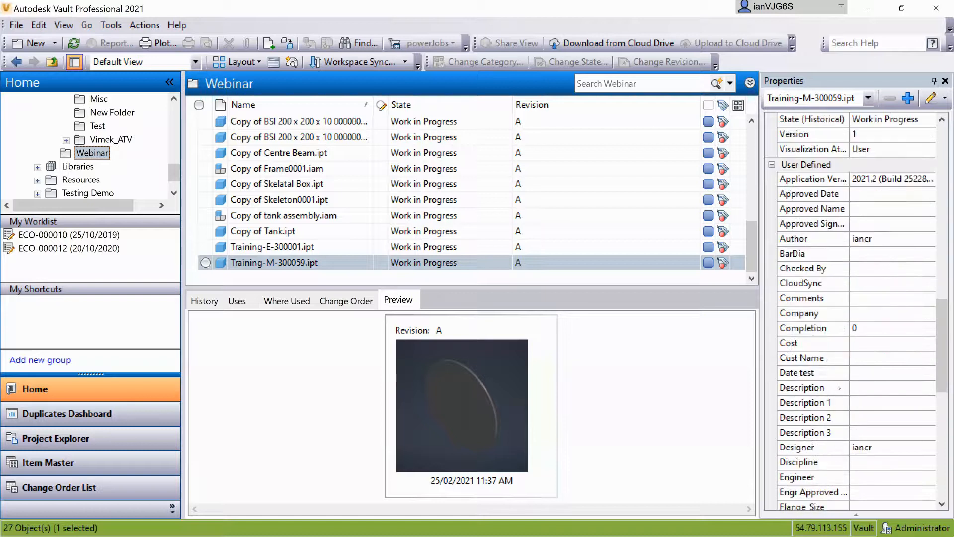
scroll(864, 341, down, 4)
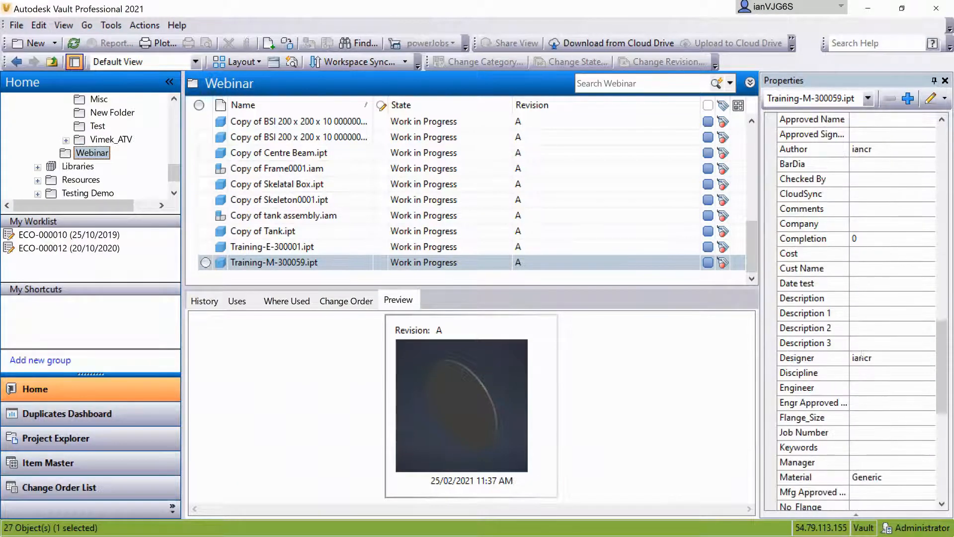
scroll(866, 423, down, 1)
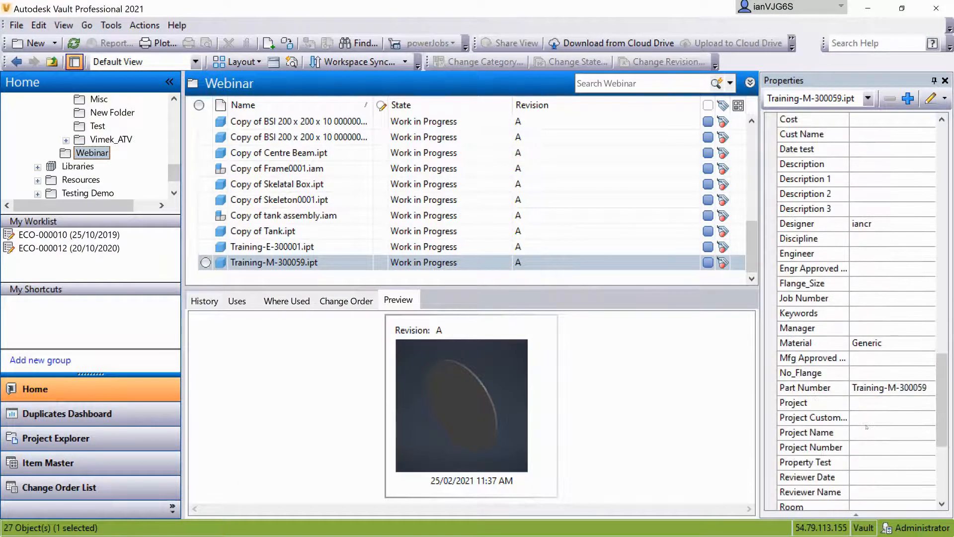
scroll(870, 388, down, 5)
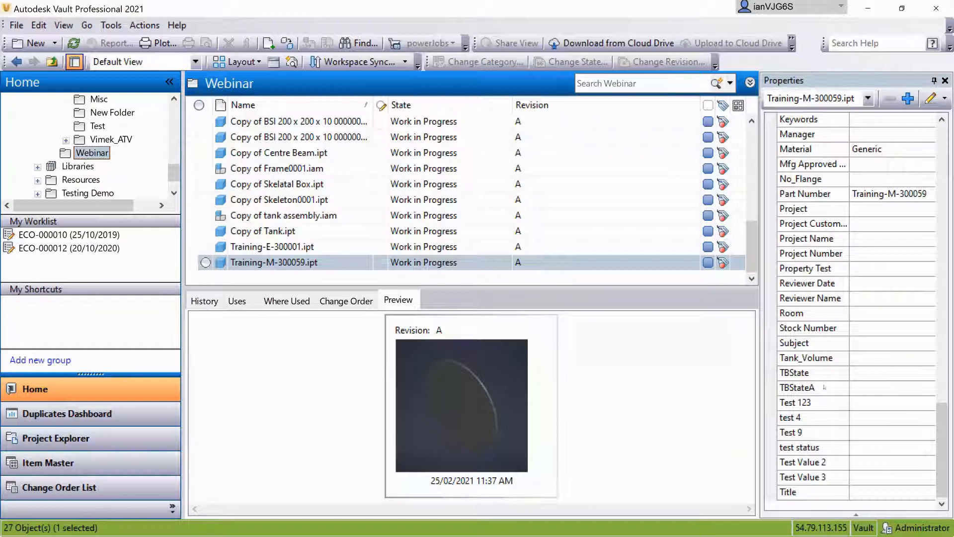
- Change the lifecycle state of Training-M-300059.ipt to For Review with the comment "Under review"
click(708, 262)
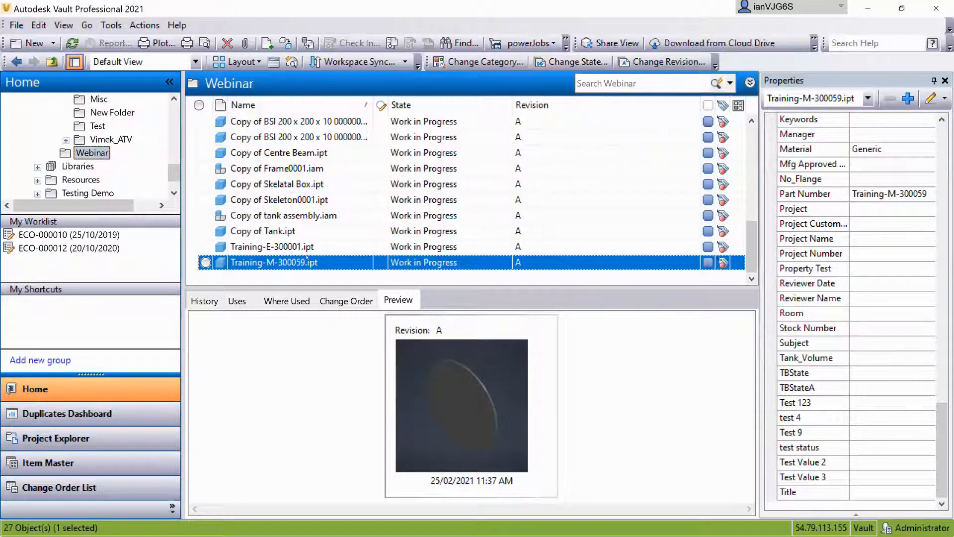
right_click(300, 269)
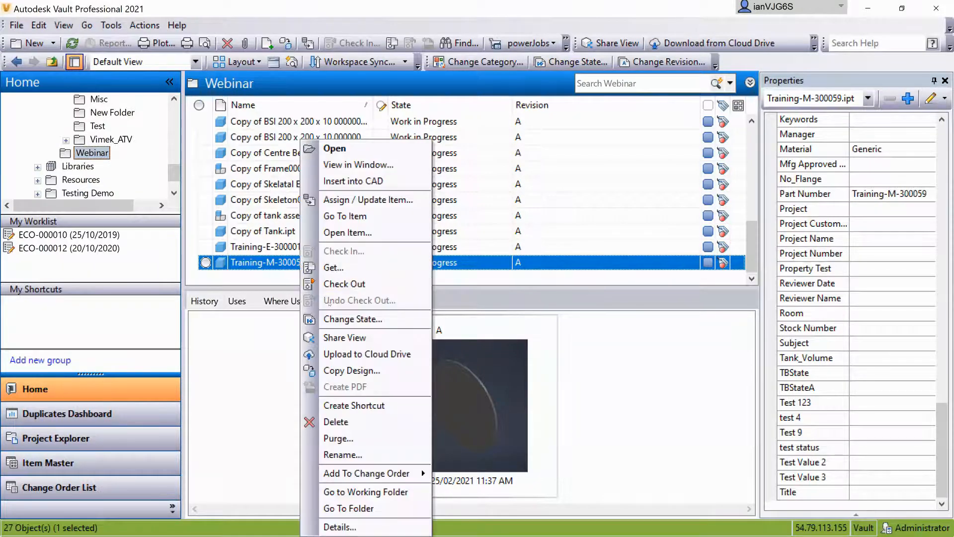
click(337, 319)
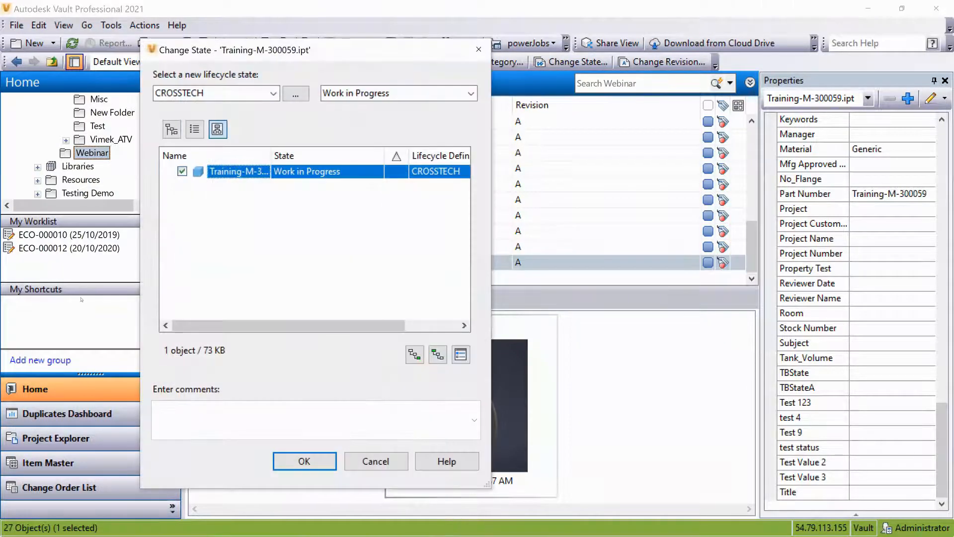
click(359, 93)
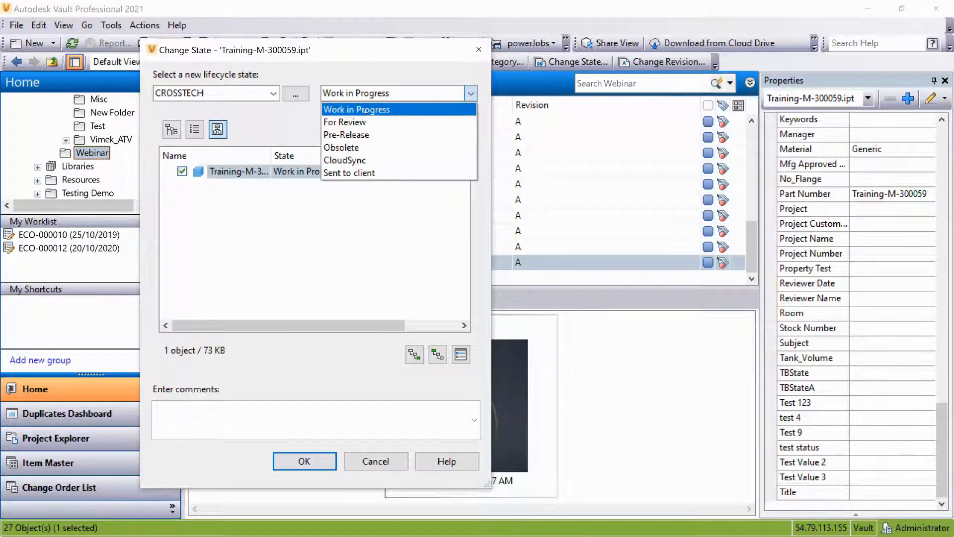
click(345, 122)
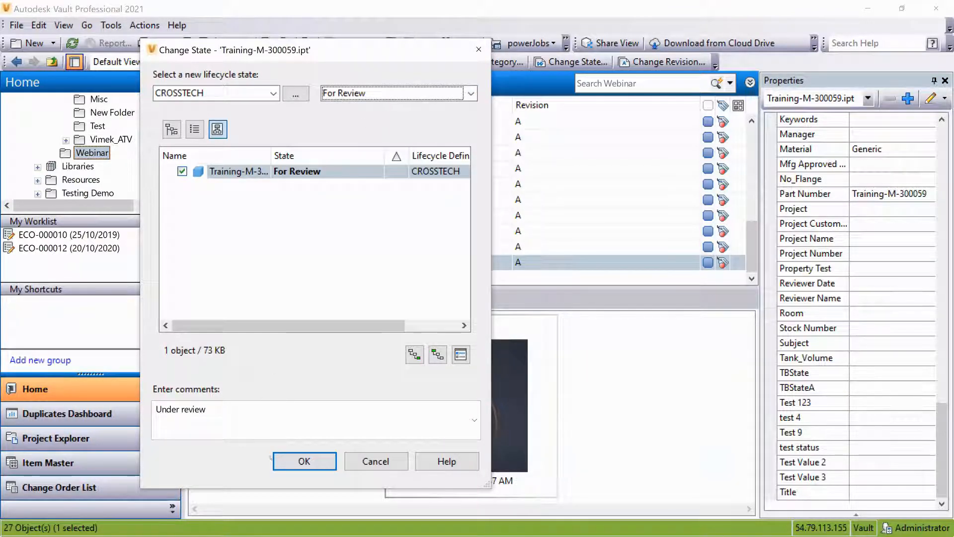
click(301, 461)
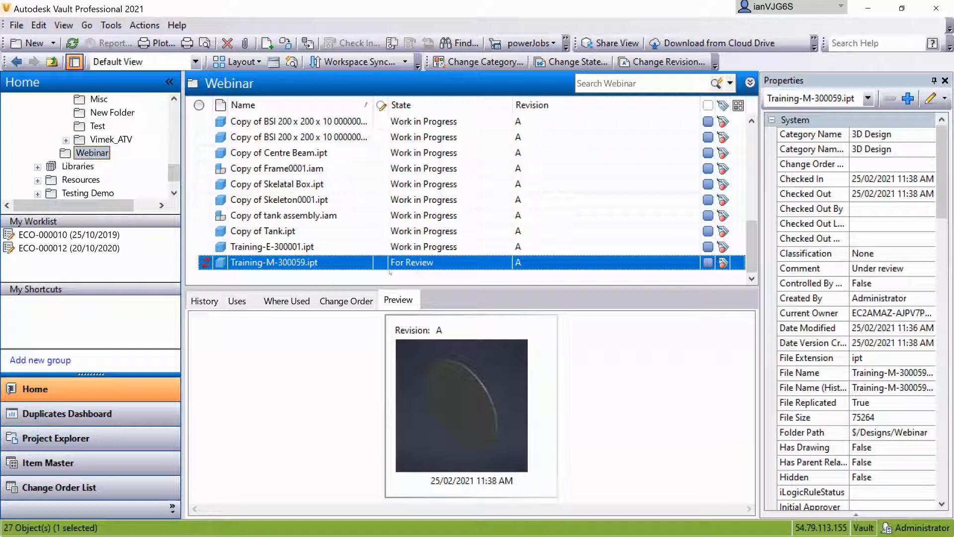
- Check the vault status of Training-M-300059.ipt and get its current version from the vault
mouse_move(206, 263)
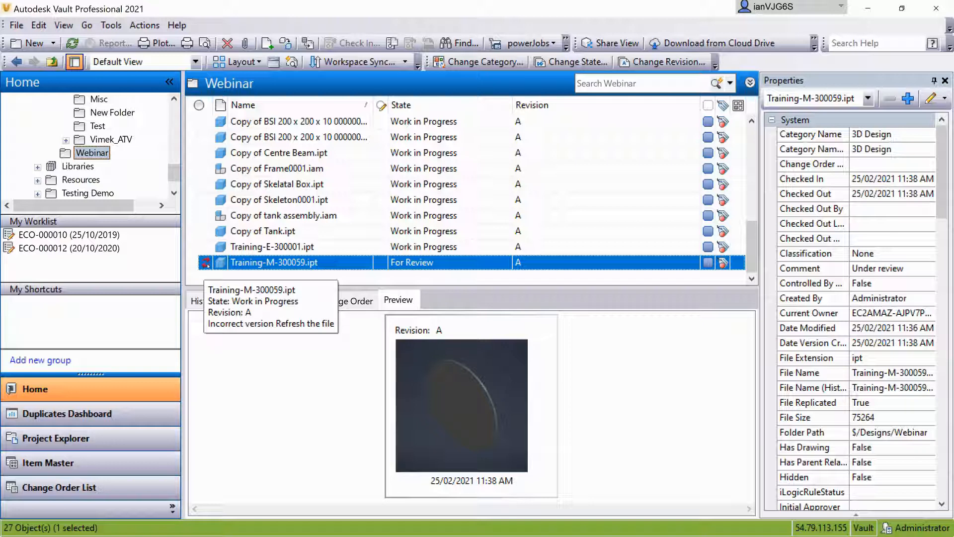
right_click(241, 263)
click(270, 264)
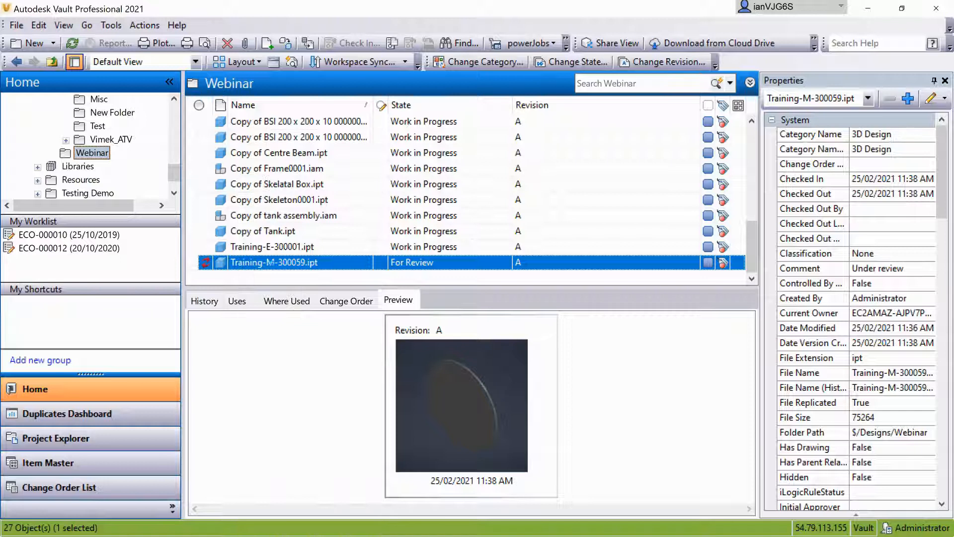
click(515, 205)
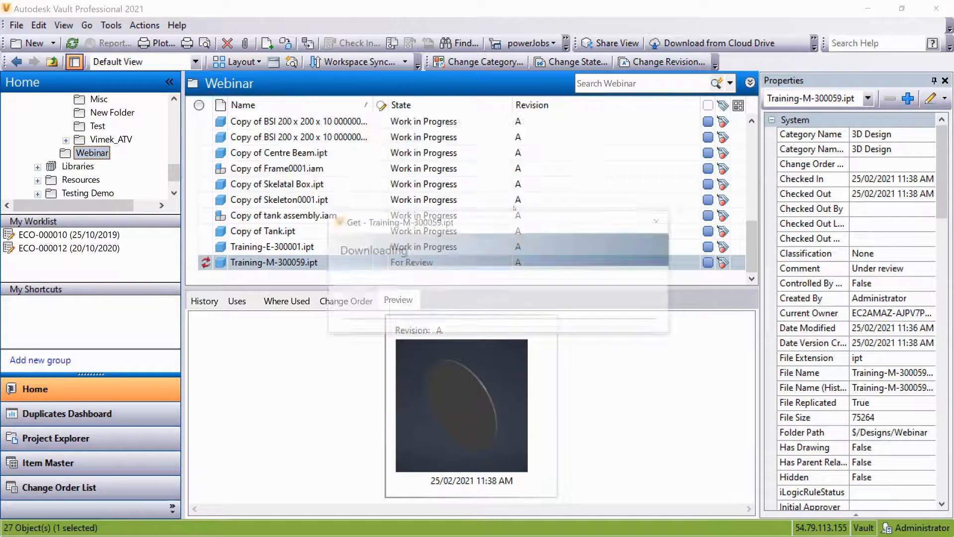
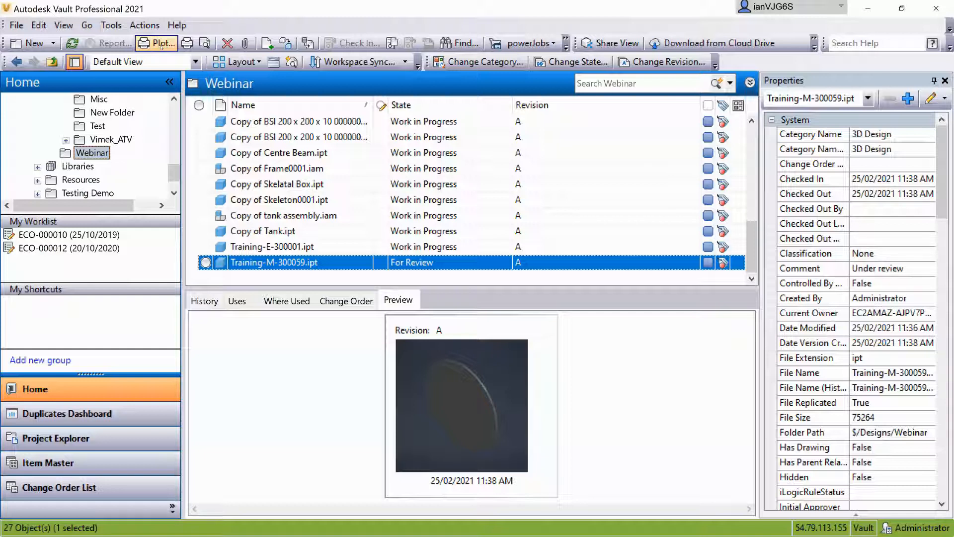
- Open the Vault Settings and review the PDF publish options for 2D AutoCAD
click(111, 25)
mouse_move(147, 133)
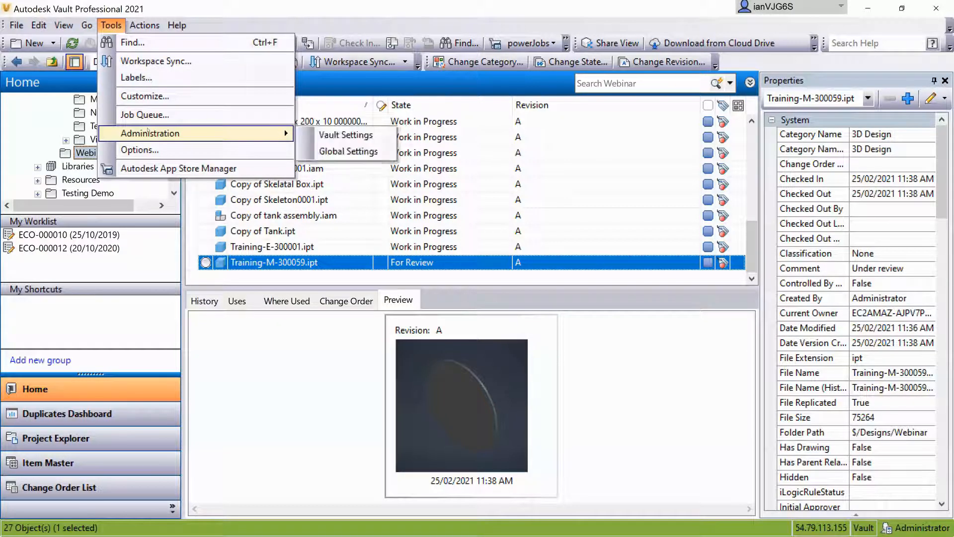
click(341, 133)
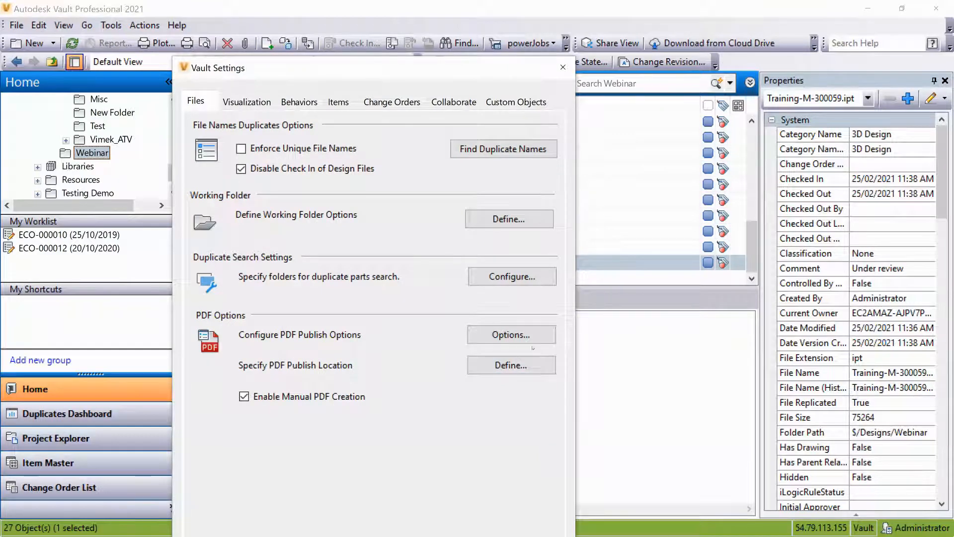
click(499, 336)
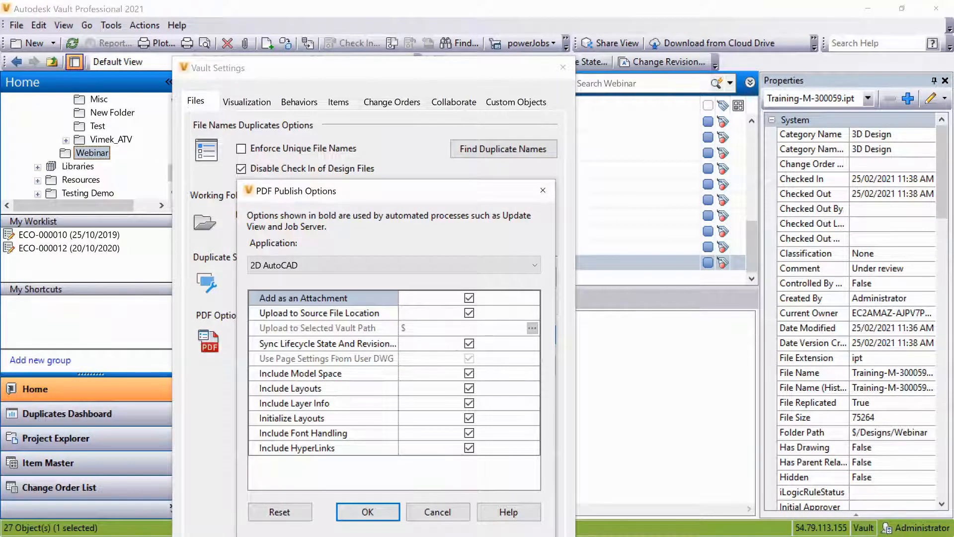
click(368, 512)
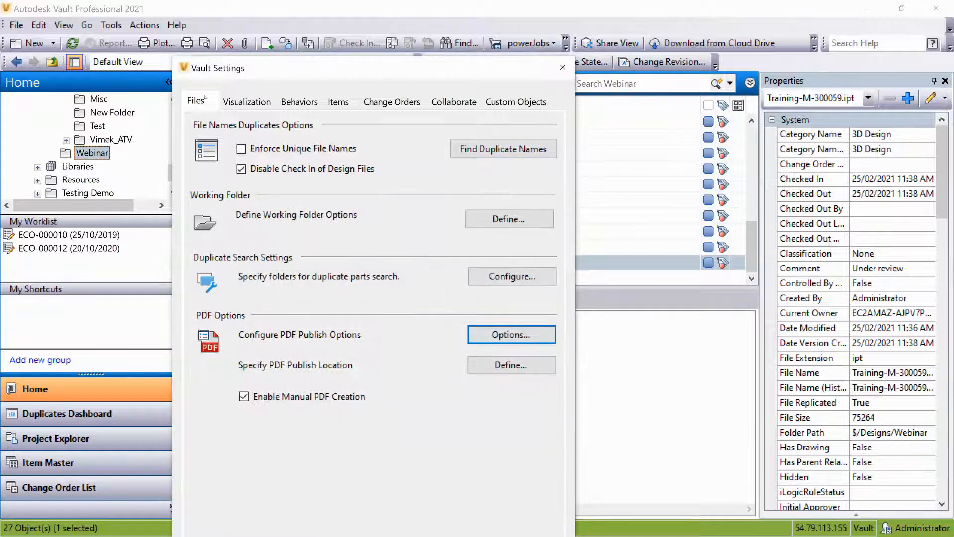
- Open the CROSSTECH lifecycle definition for editing and show its state transitions
click(299, 101)
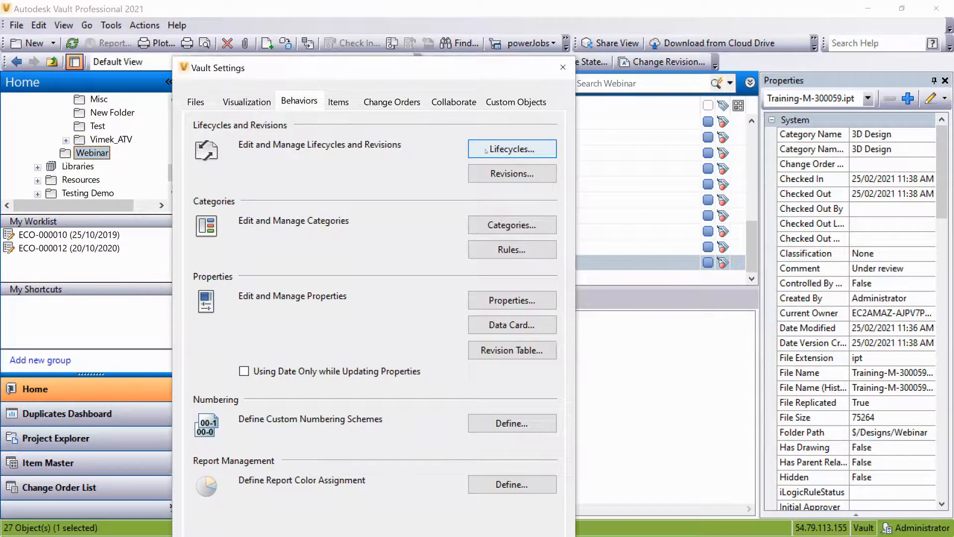
click(487, 151)
scroll(314, 191, down, 1)
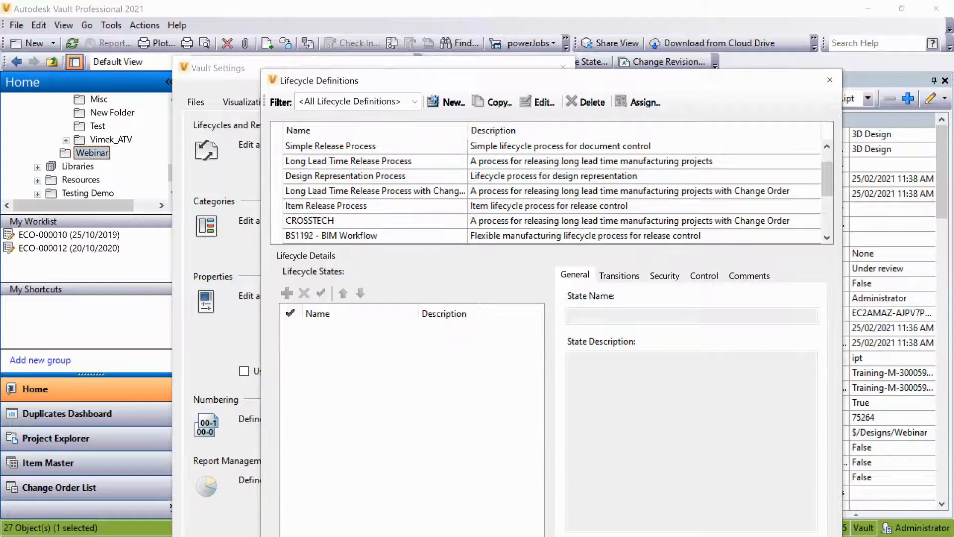
click(310, 220)
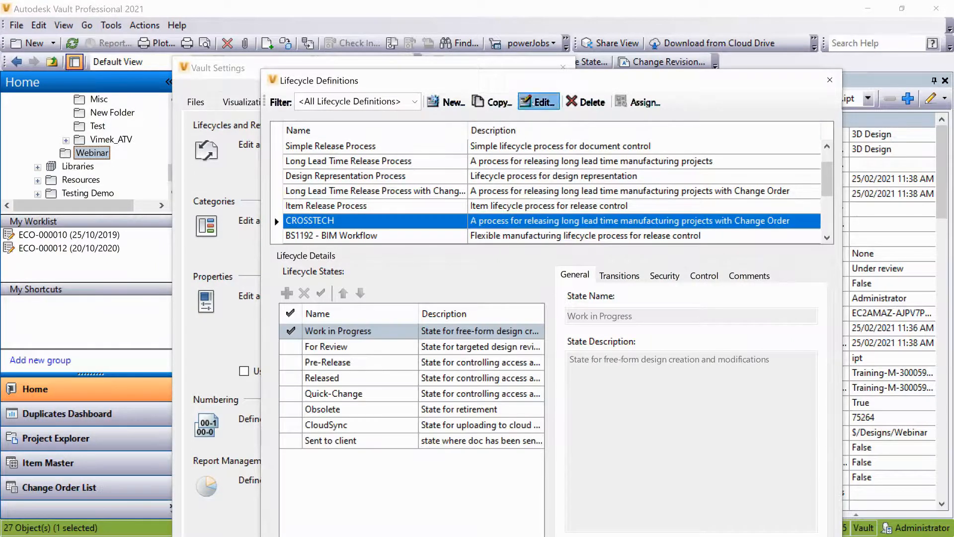
click(535, 103)
click(452, 248)
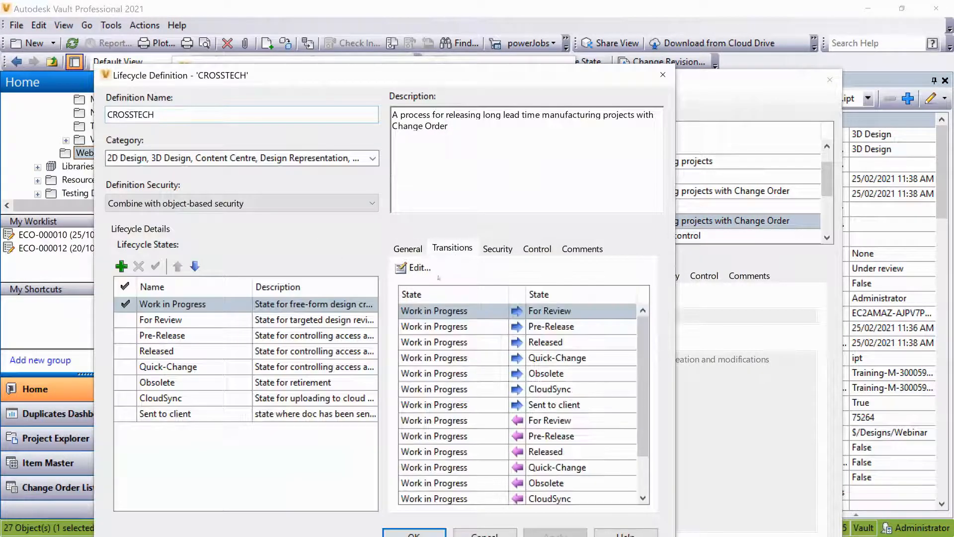
- Examine the Job Server synchronization options in the Work in Progress to For Review transition's actions, and leave the settings without changes
click(415, 268)
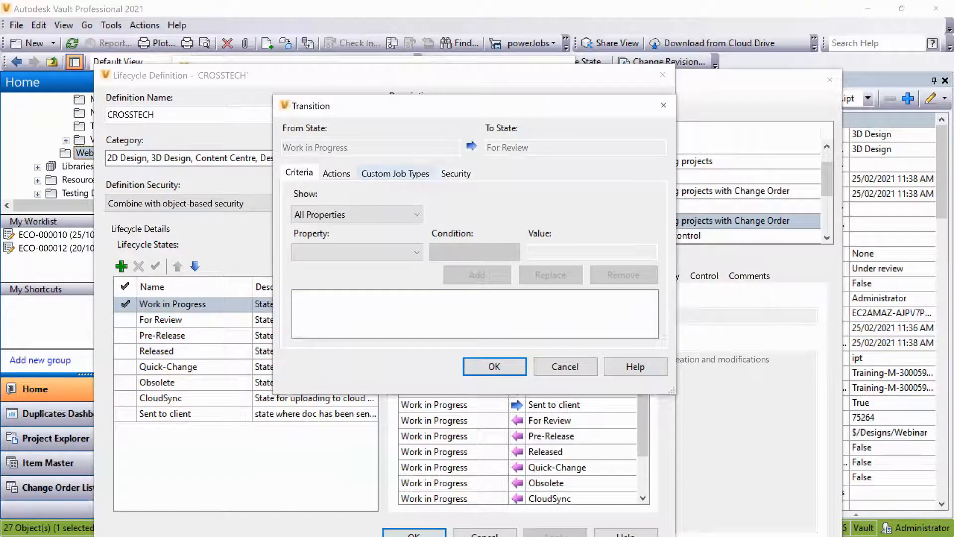
click(337, 172)
click(344, 247)
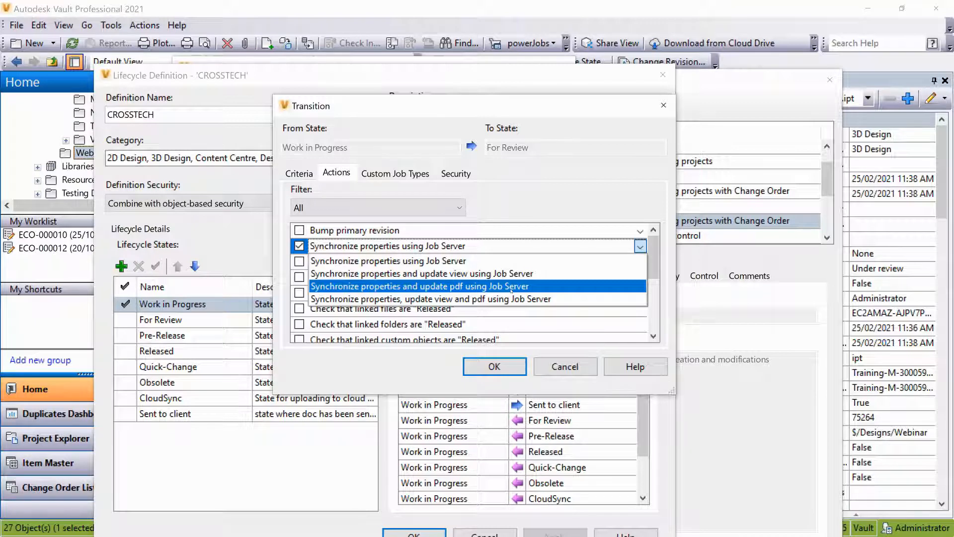
click(565, 366)
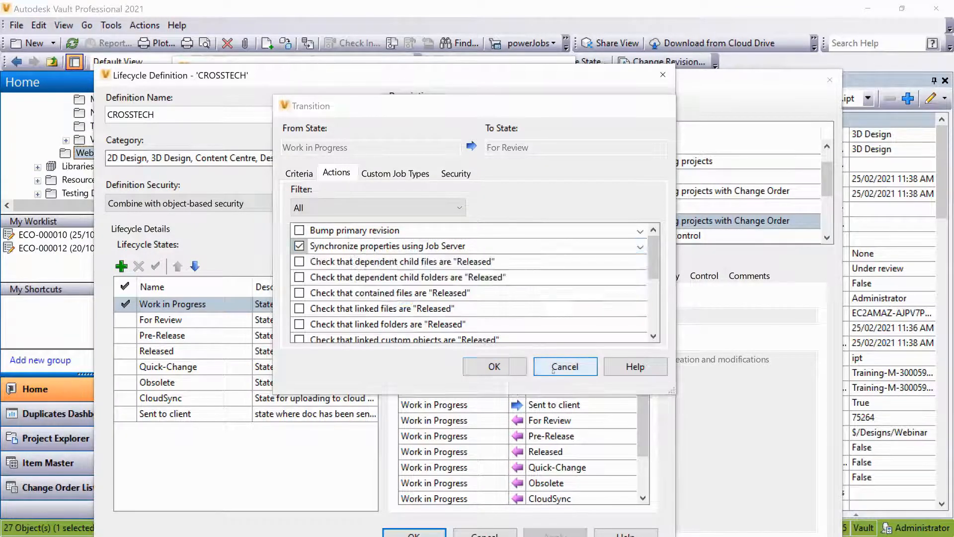
click(565, 366)
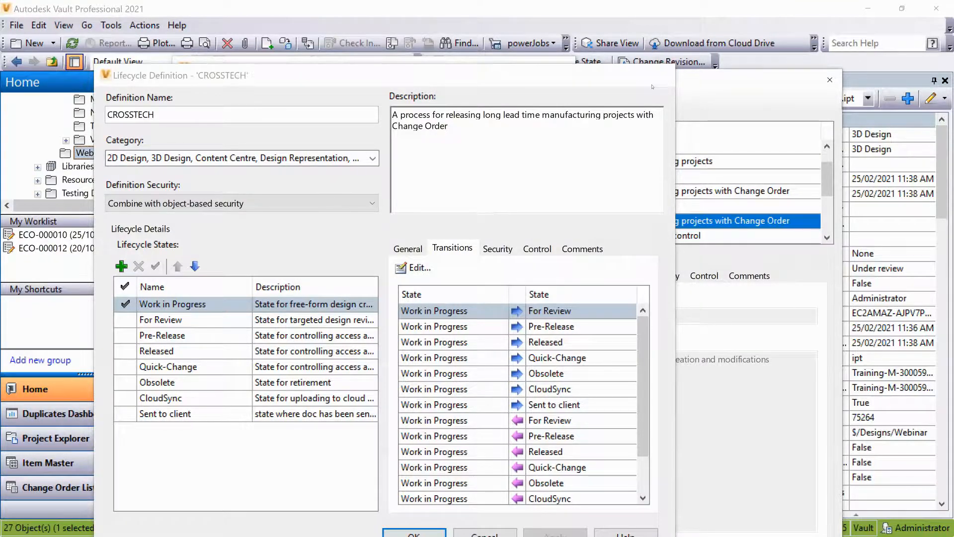
click(662, 75)
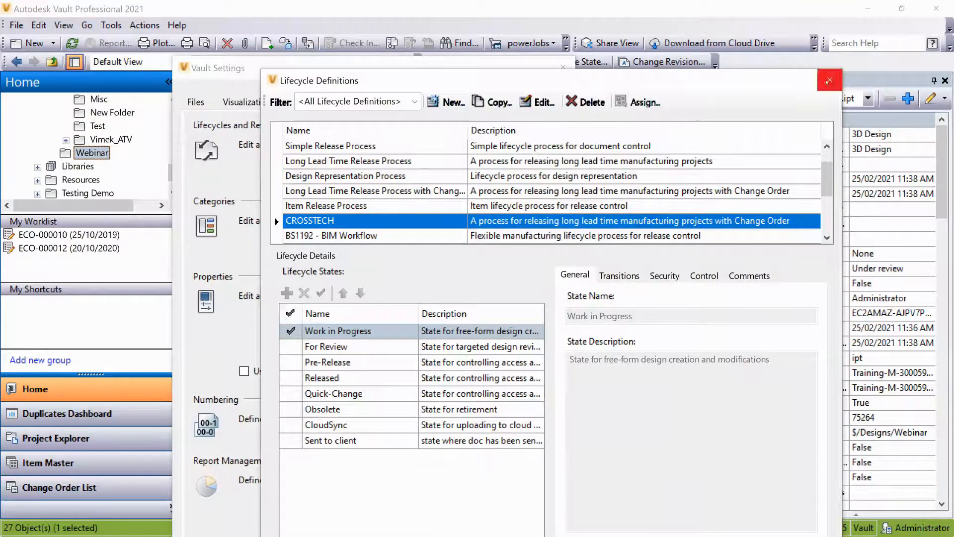
click(830, 79)
click(560, 66)
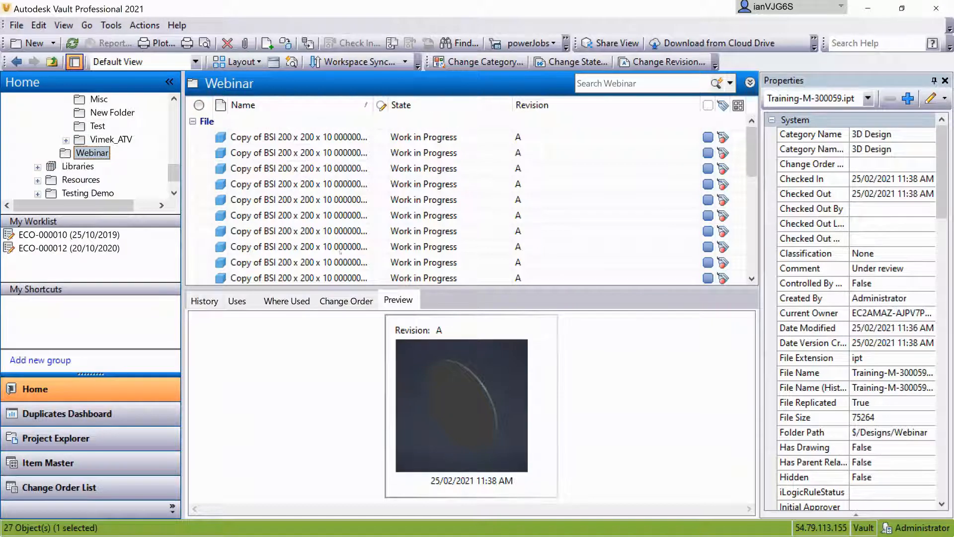
- Browse the Testing Demo folder and look through the files in its Frame Copy subfolder
scroll(87, 167, down, 1)
click(88, 166)
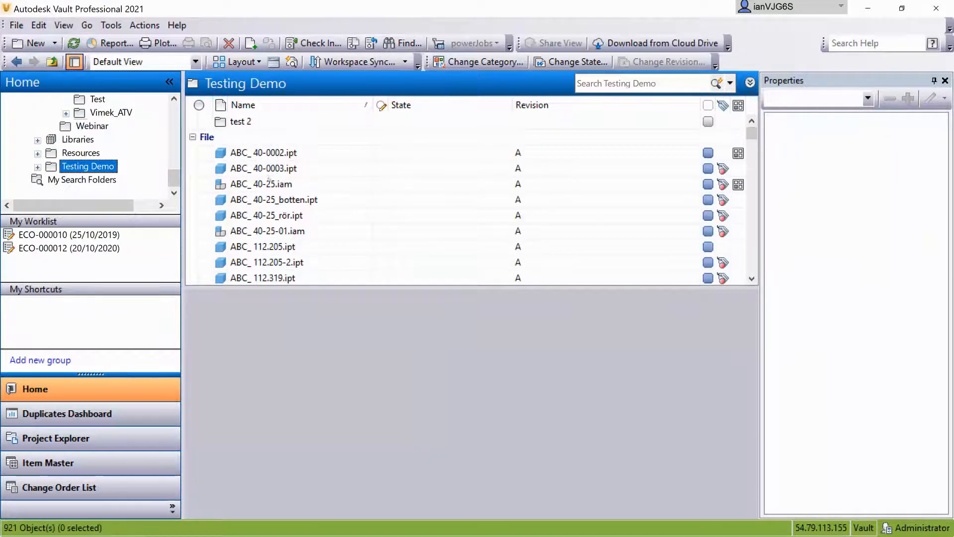
click(264, 137)
double_click(263, 137)
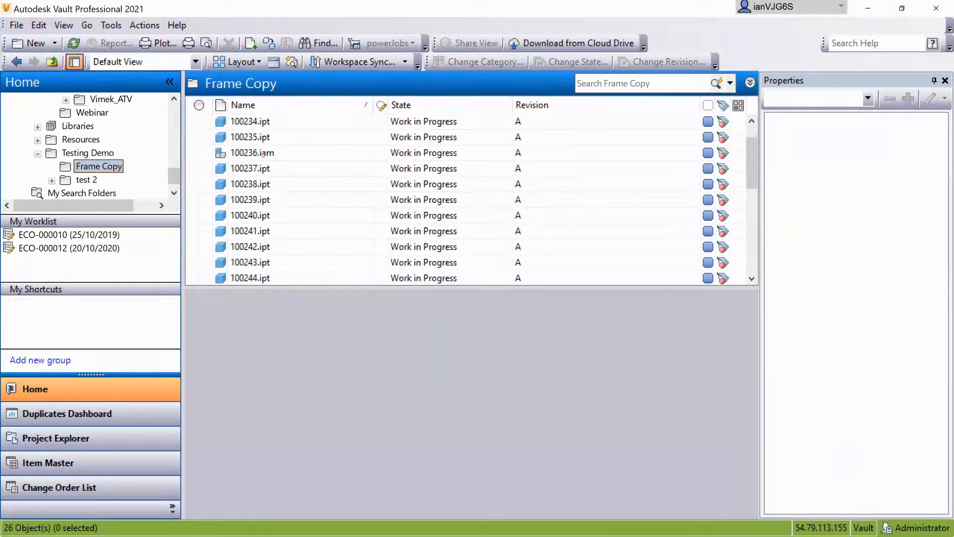
scroll(264, 177, down, 5)
scroll(265, 177, down, 1)
- Change the lifecycle state of tank assembly.dwg in the Tank folder to For Review
drag(173, 176, 171, 141)
click(98, 153)
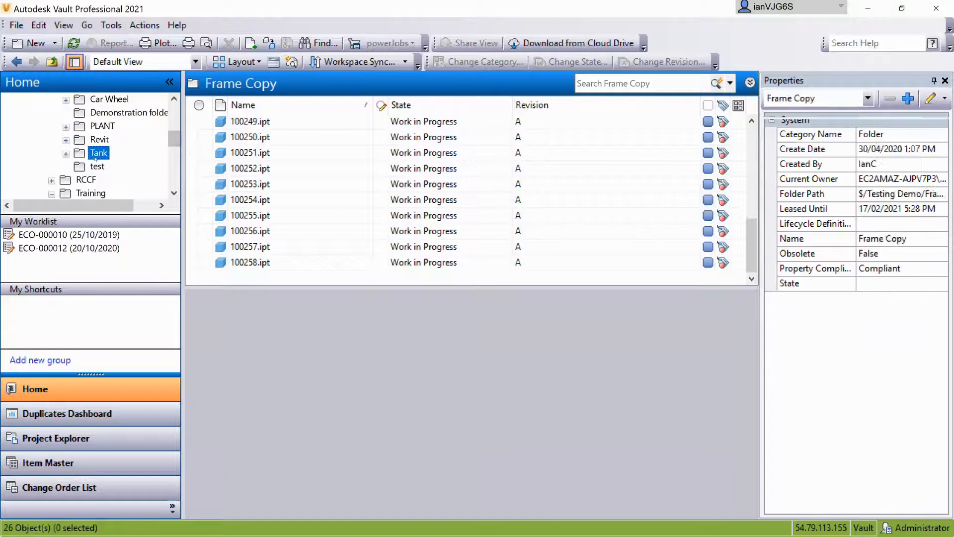
click(267, 248)
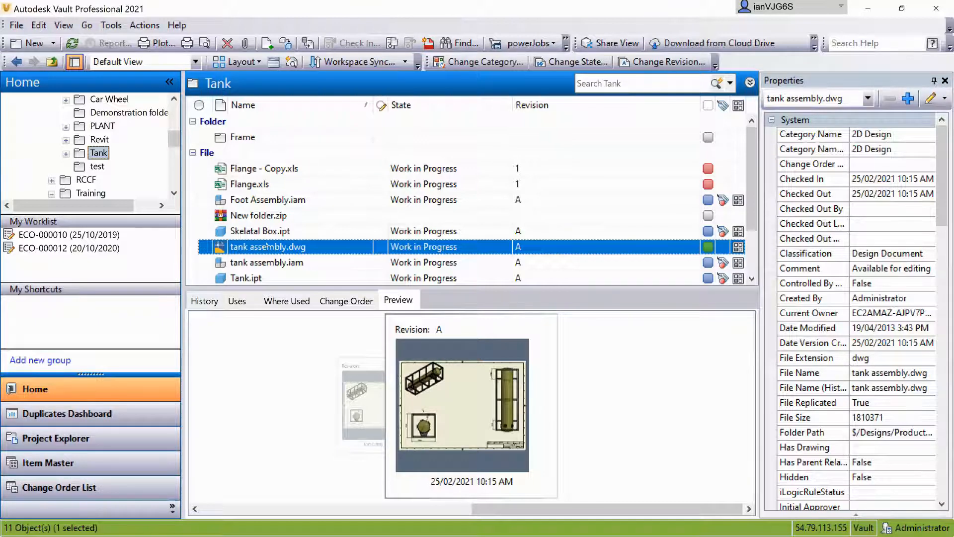
click(572, 62)
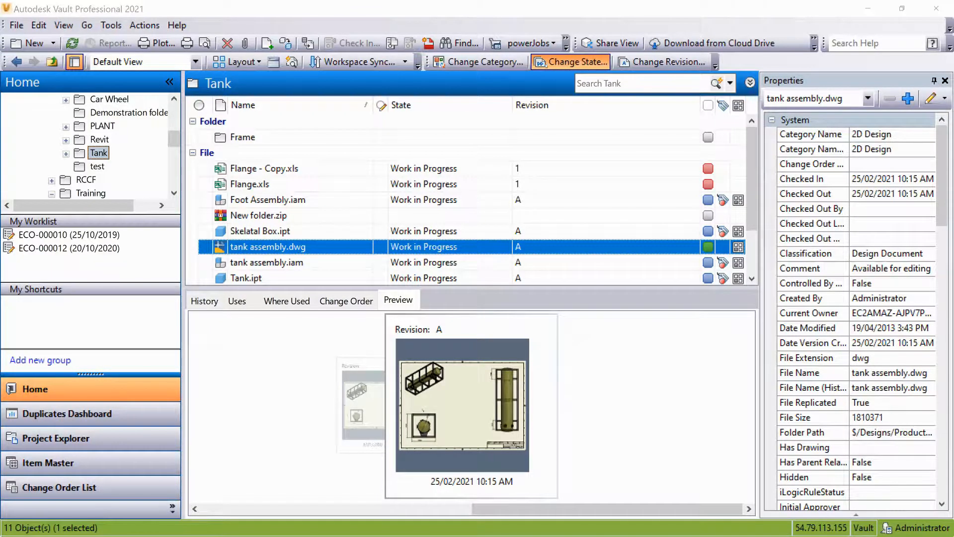
click(392, 93)
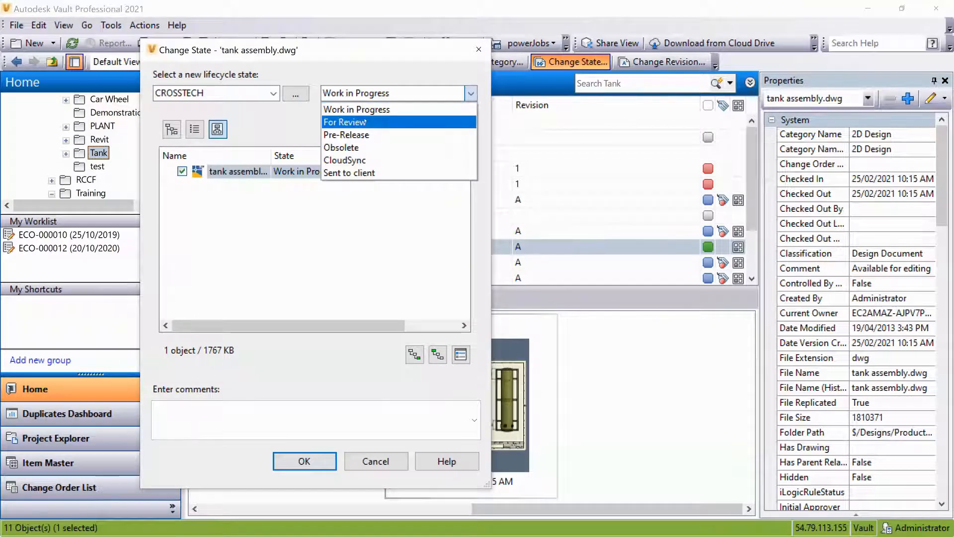
click(343, 123)
click(286, 462)
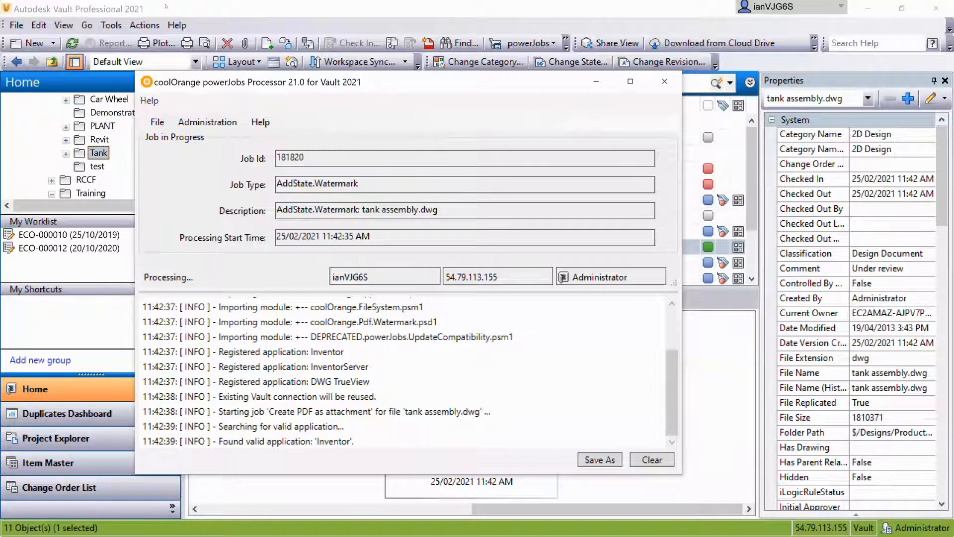
- Check the powerJobs Processor's watermark job for tank assembly.dwg and view the job scripts in the powerJobs Jobs folder
click(239, 8)
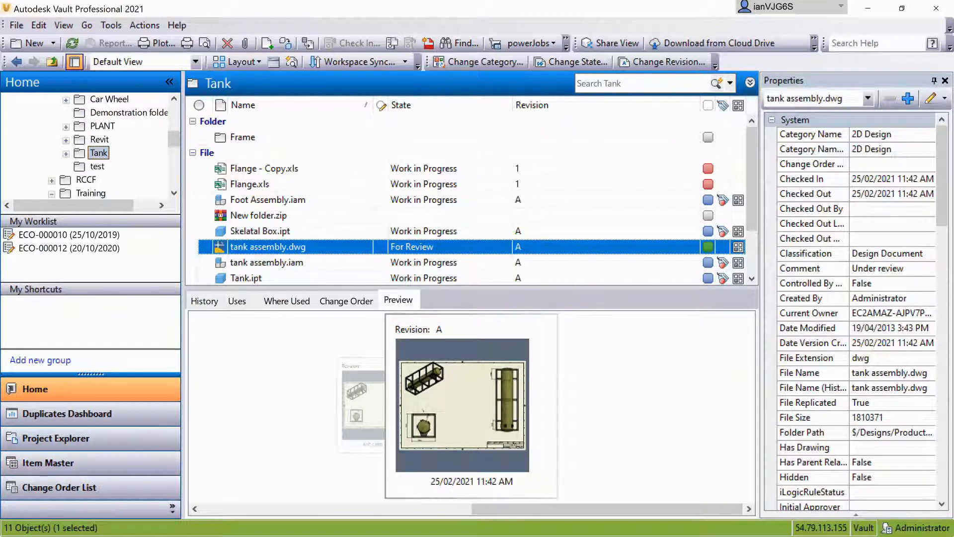
key(alt+Tab)
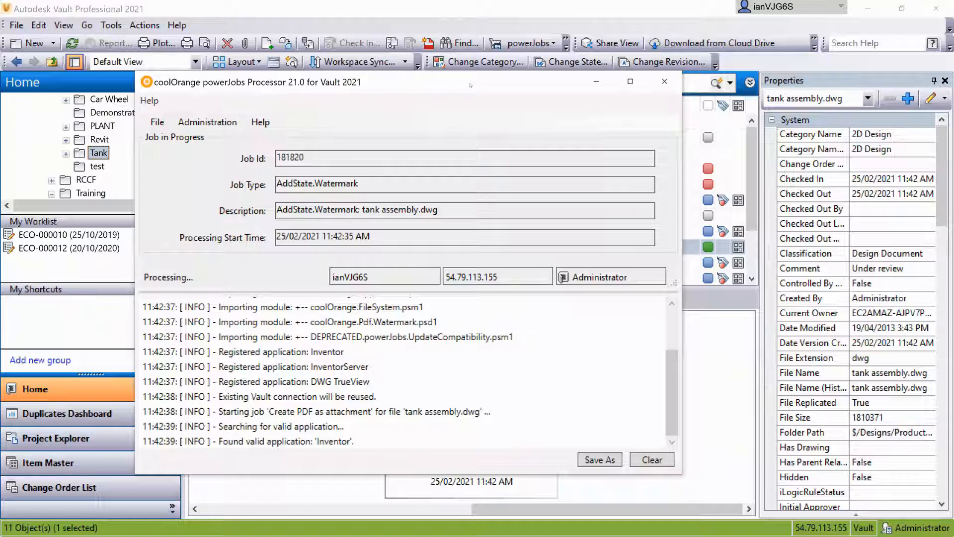
key(alt+Tab)
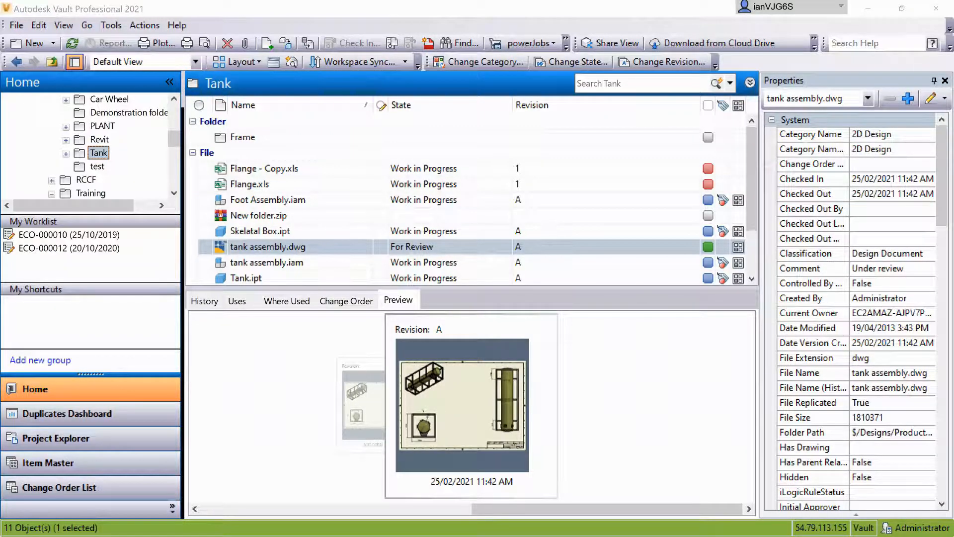
key(alt+Tab)
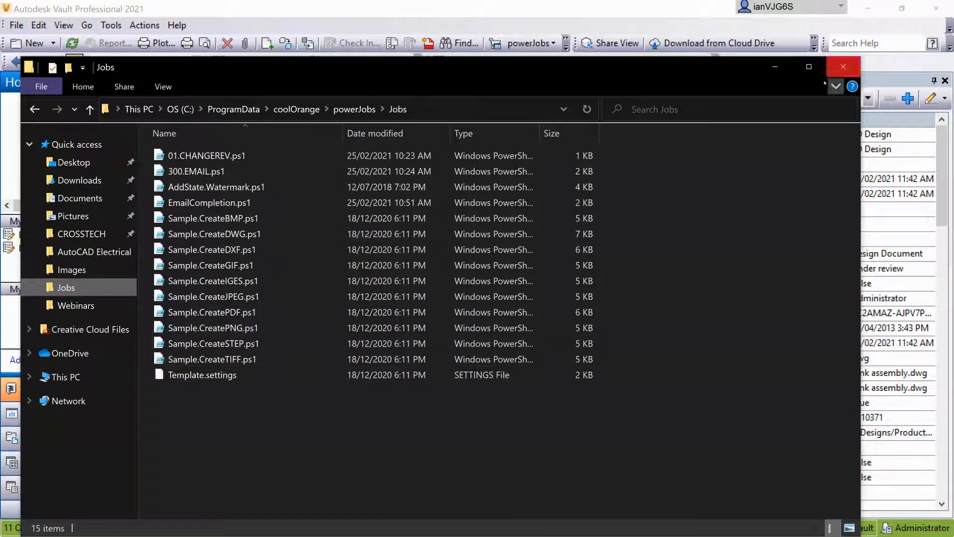
click(775, 67)
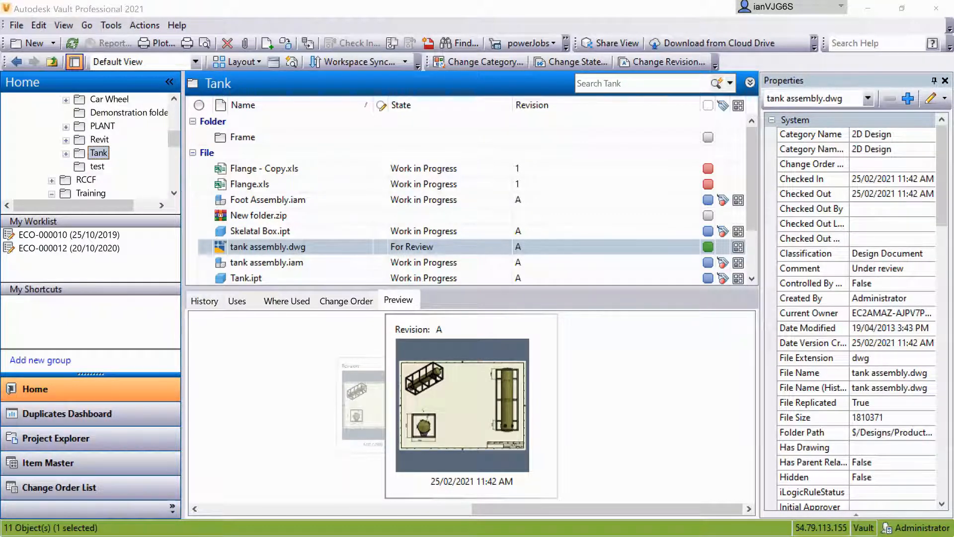
- Refresh the Tank folder and preview tank assembly_A.pdf in an enlarged preview area
click(72, 43)
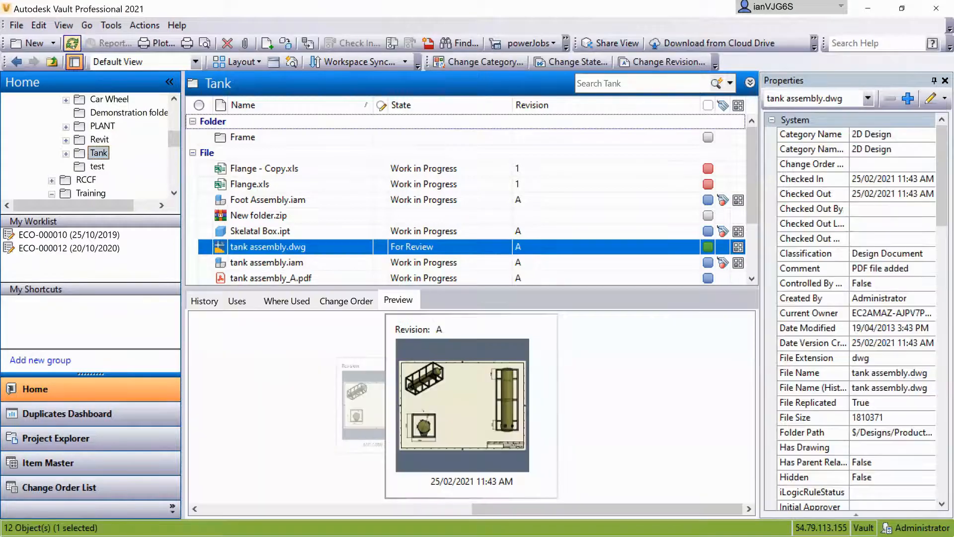
scroll(335, 238, down, 1)
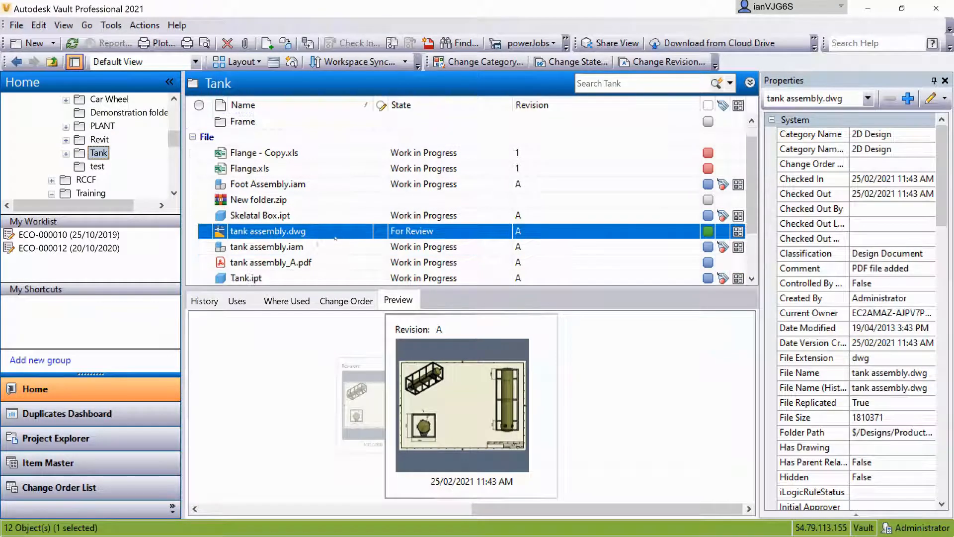
click(289, 263)
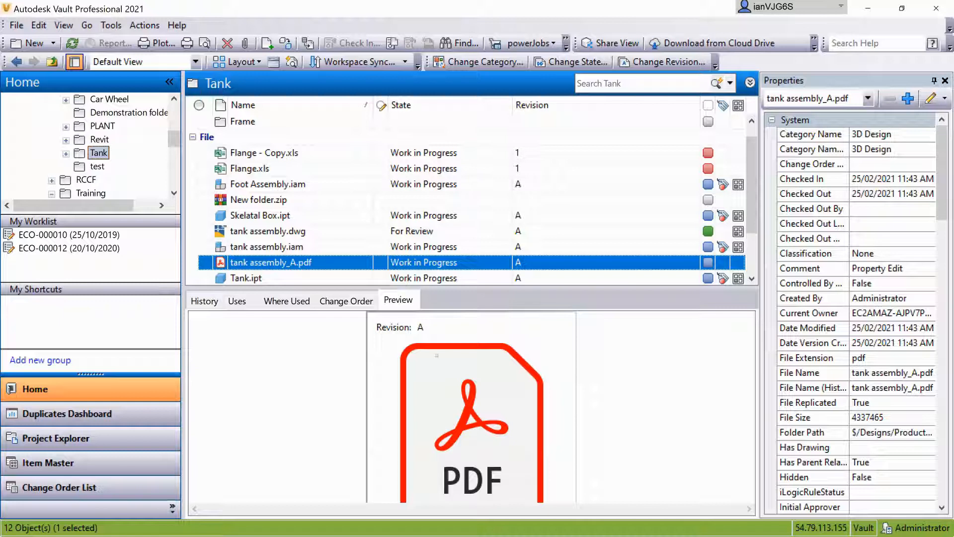
click(514, 413)
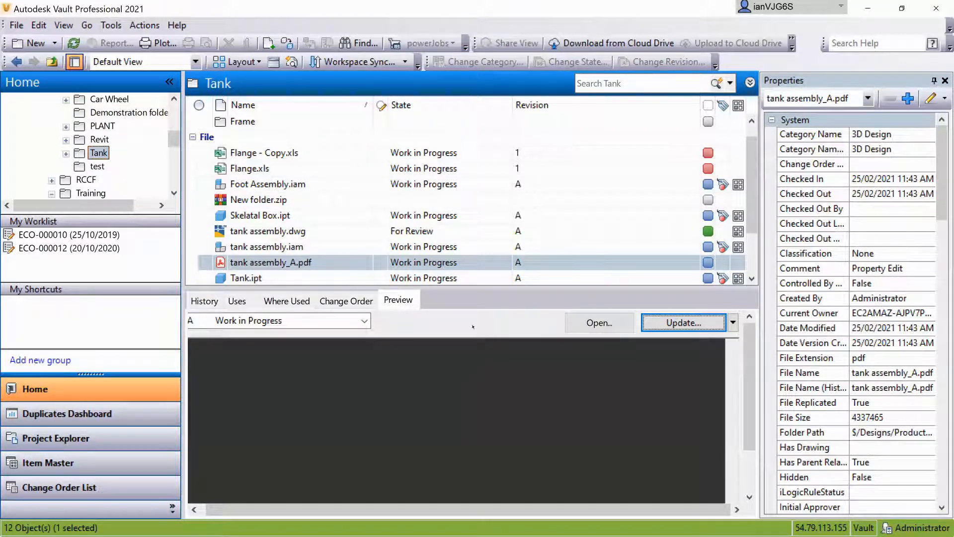
drag(433, 287, 432, 244)
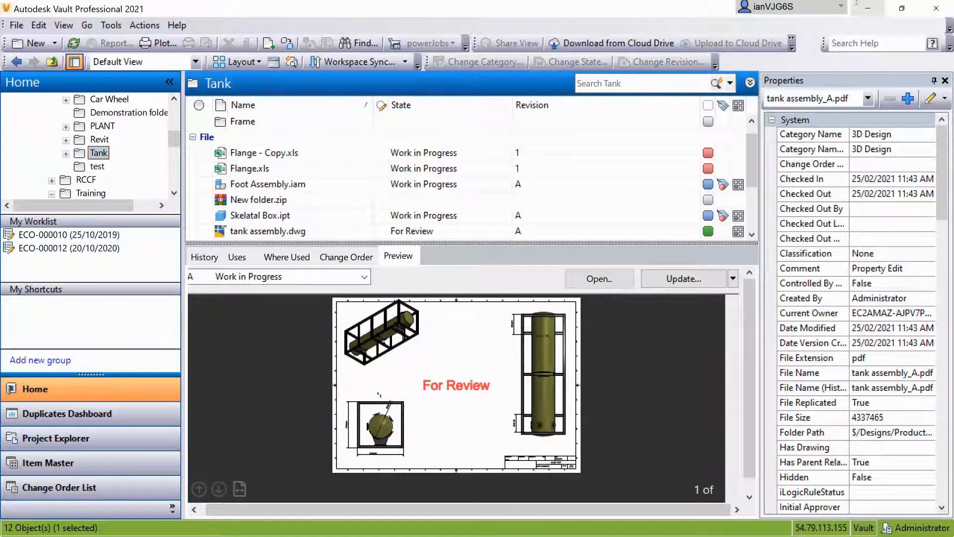
- Change the state of Vess_Foot_Support.ipt to Pre-Release with the comment "Released to manufacturing"
scroll(328, 221, down, 1)
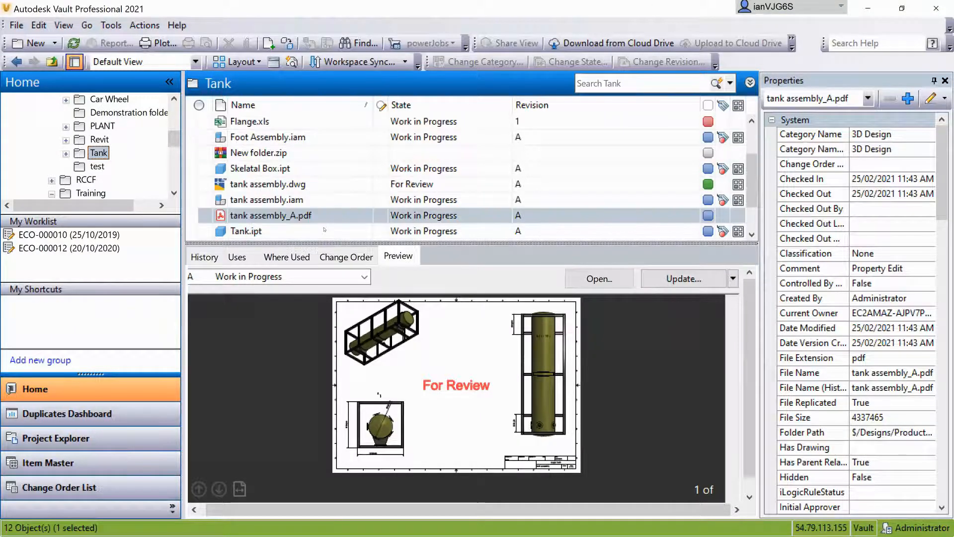
scroll(313, 213, down, 1)
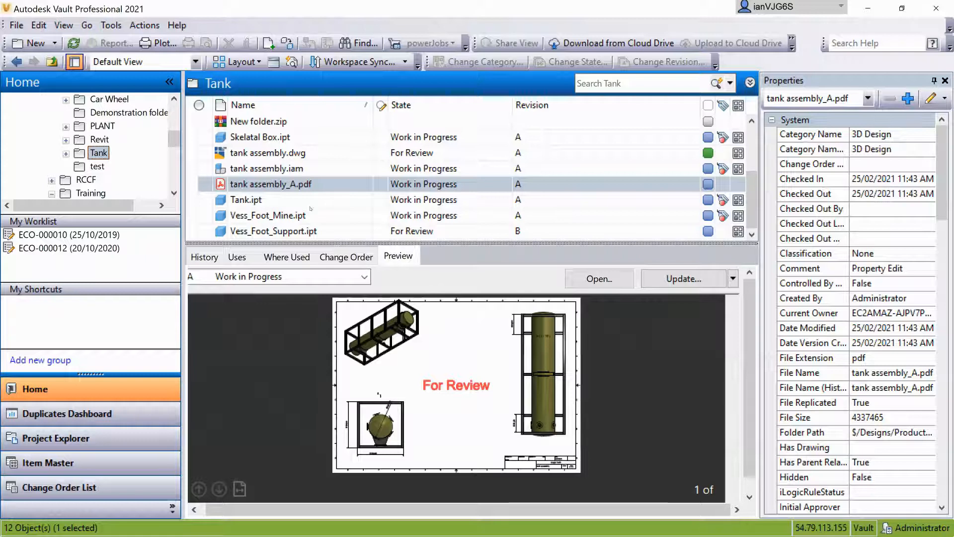
right_click(311, 183)
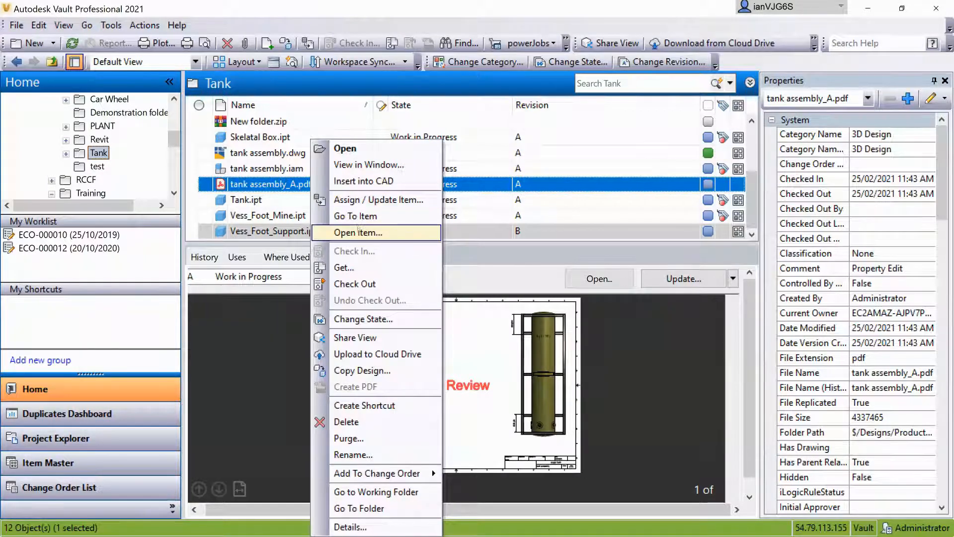
click(377, 316)
click(348, 93)
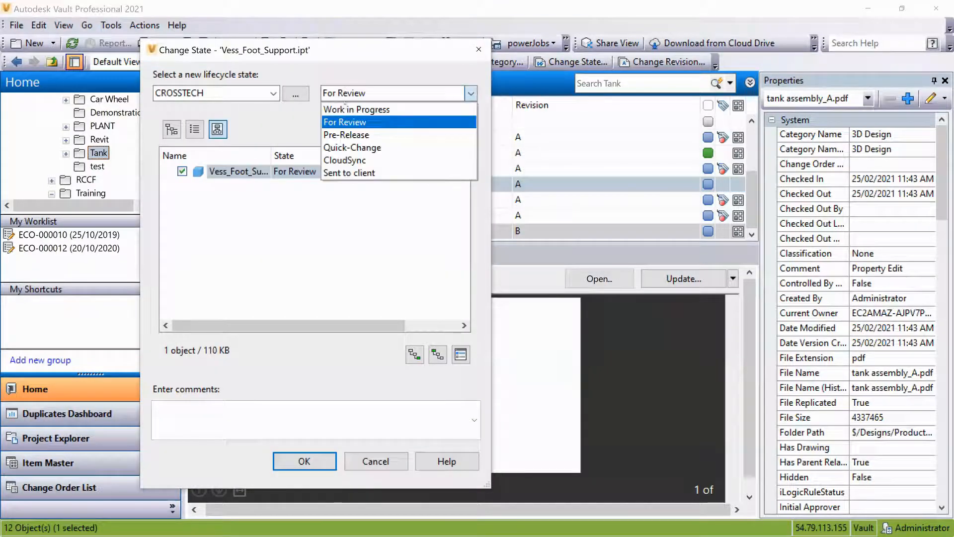
click(347, 136)
text(Released to manufacturing)
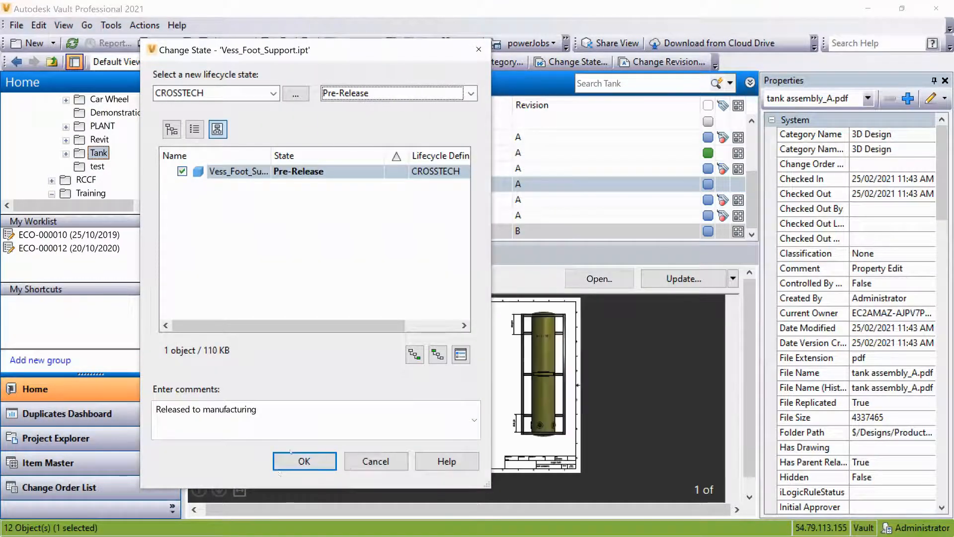
click(290, 462)
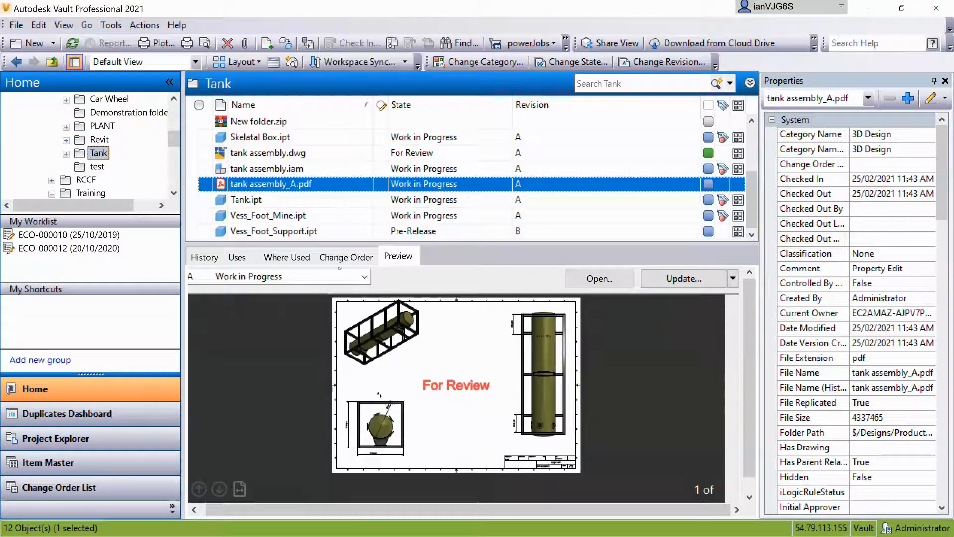
- Change the state of Vess_Foot_Support.ipt to Released, keeping the comment "Released to manufacturing", and refresh the view
right_click(411, 230)
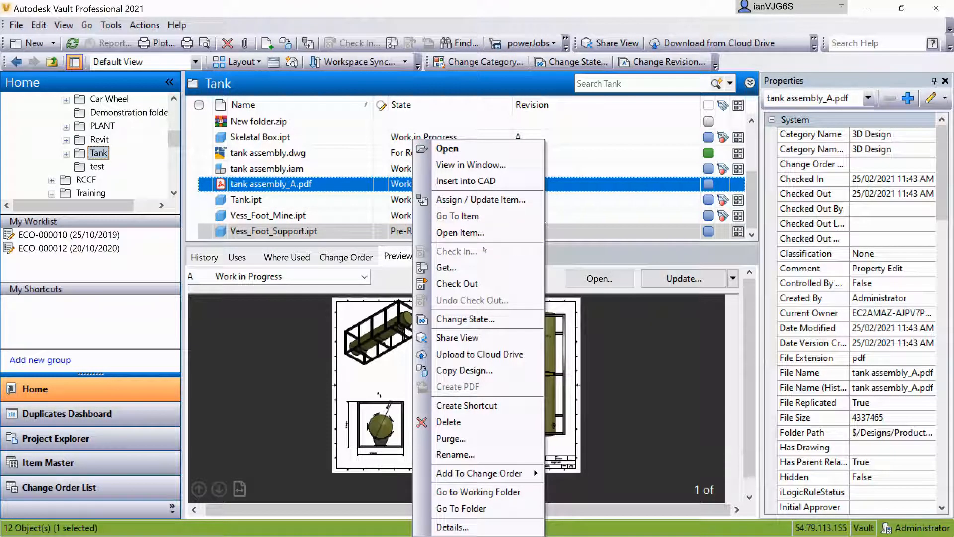
click(477, 321)
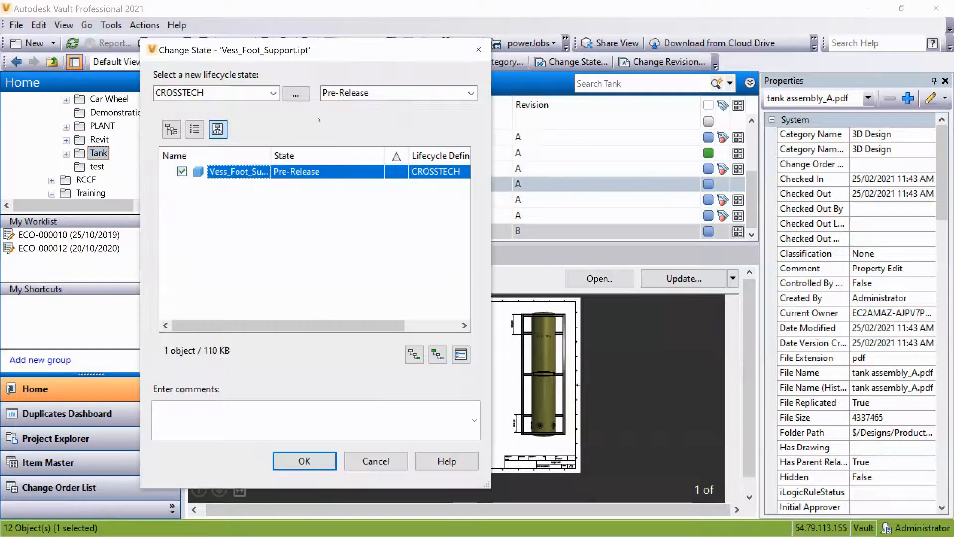
click(398, 93)
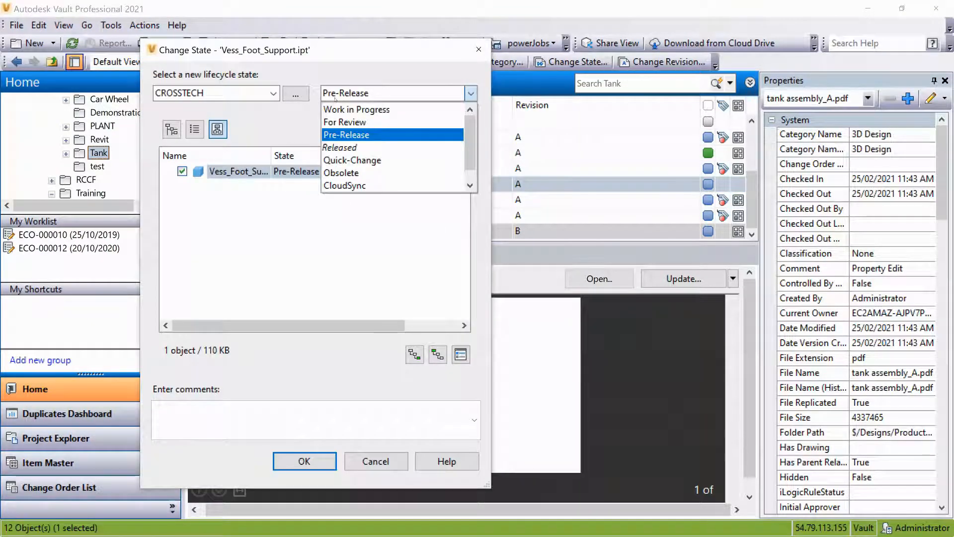
click(340, 147)
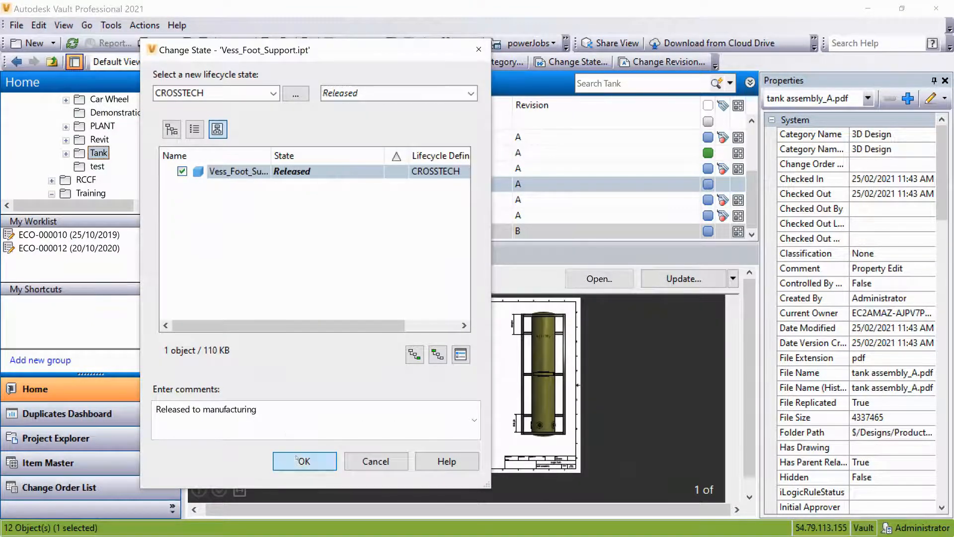
click(297, 458)
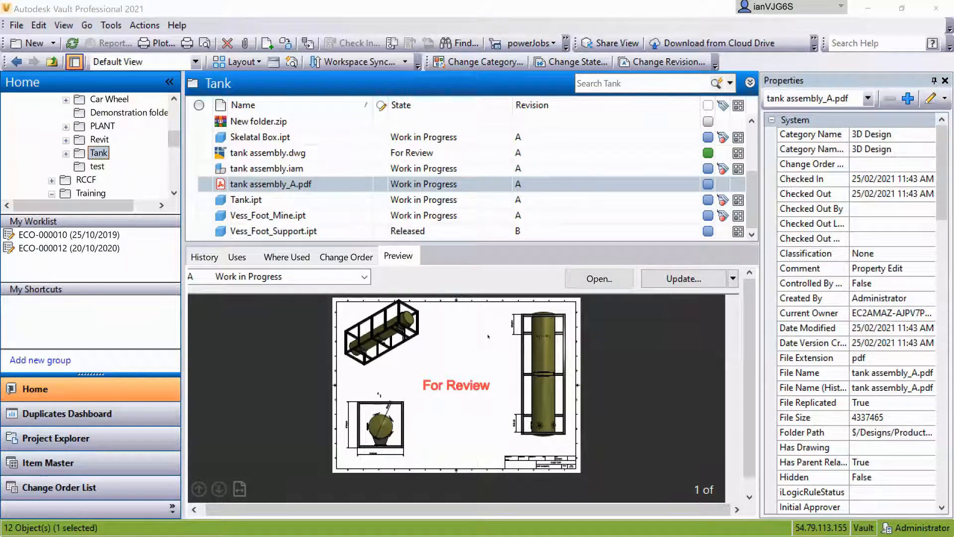
click(513, 266)
key(F5)
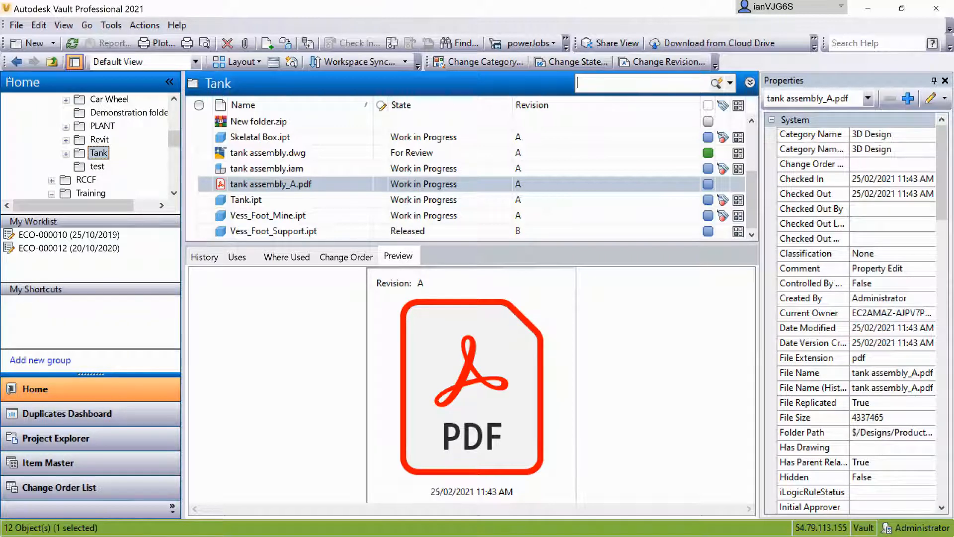
- Review the revision table's column-to-property mappings in the Vault Settings behaviors, and close the settings without changes
click(111, 24)
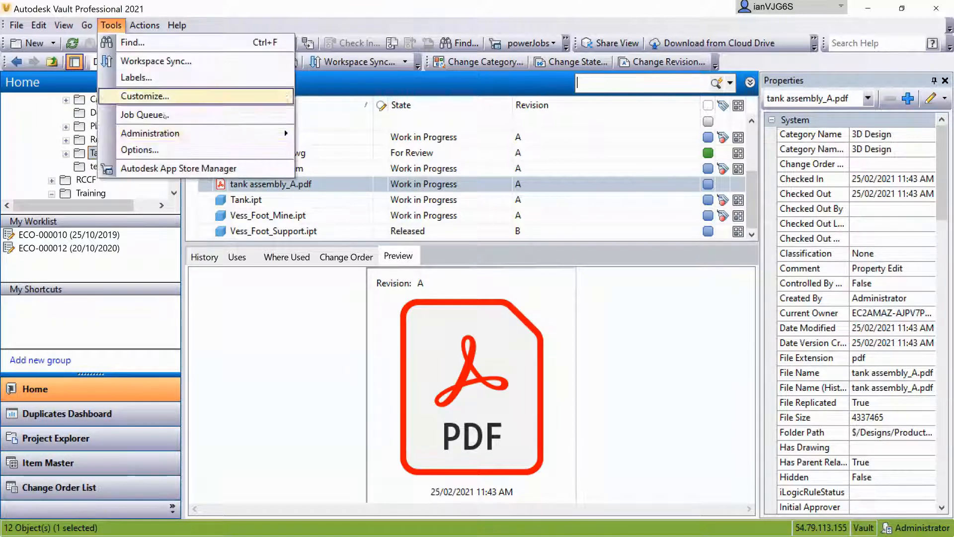
mouse_move(167, 133)
click(343, 134)
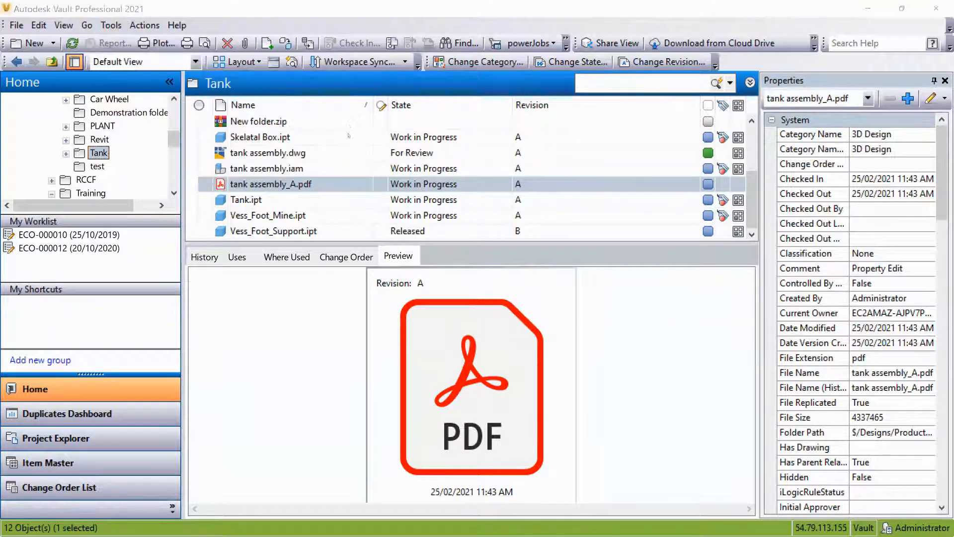
click(308, 101)
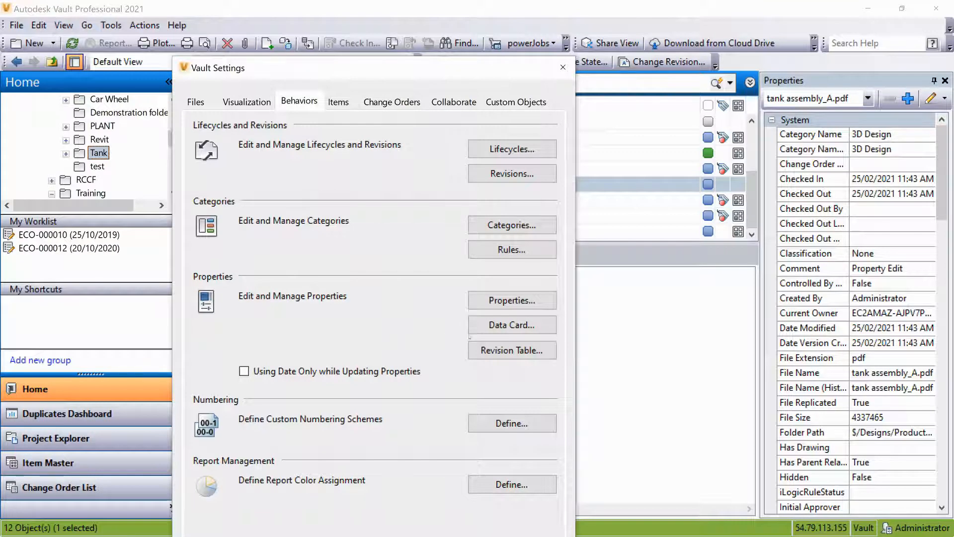
click(510, 351)
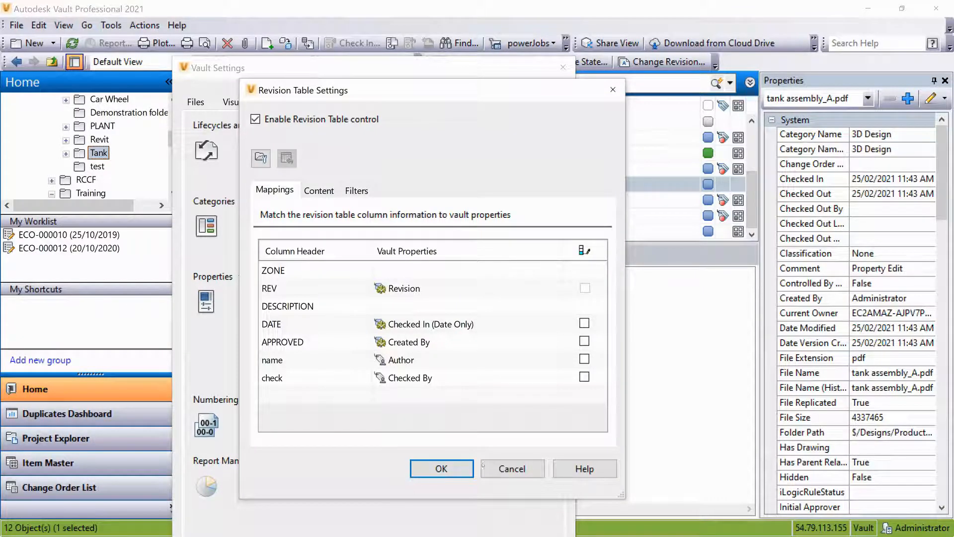
click(506, 468)
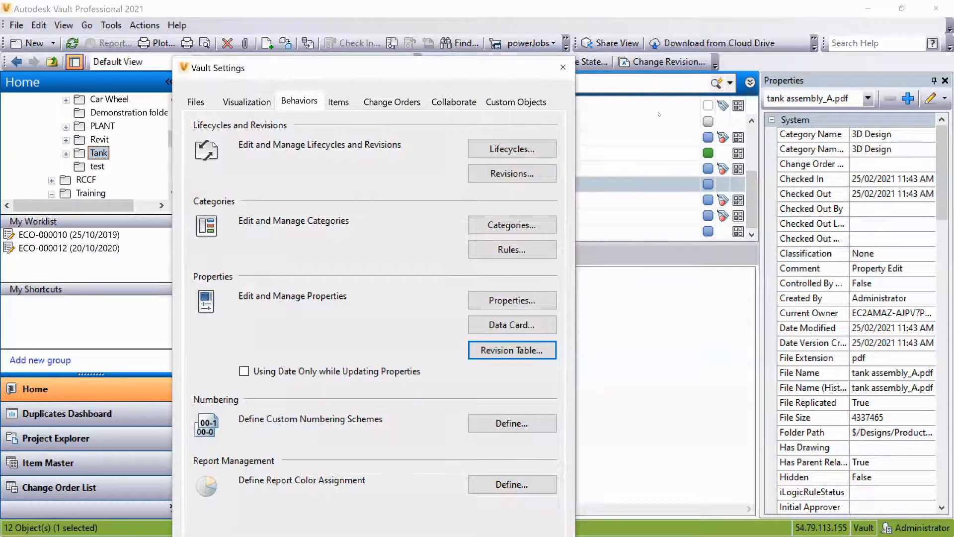
click(563, 67)
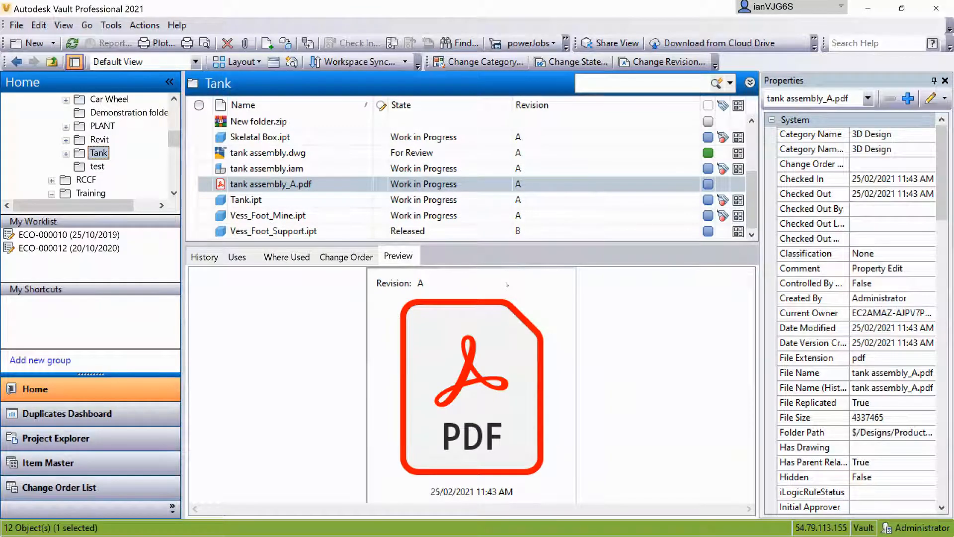
- Review the list of user accounts in the global security settings
click(111, 25)
mouse_move(198, 133)
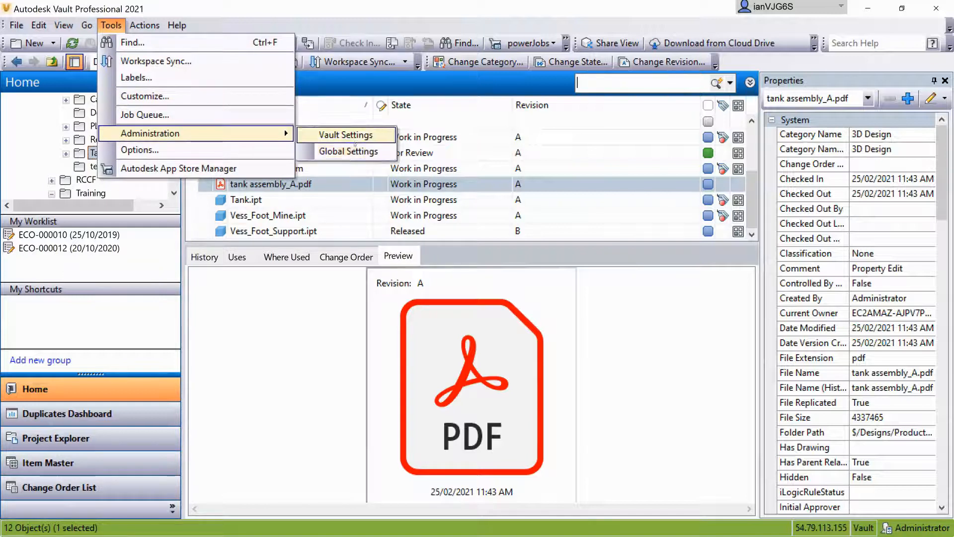
click(349, 151)
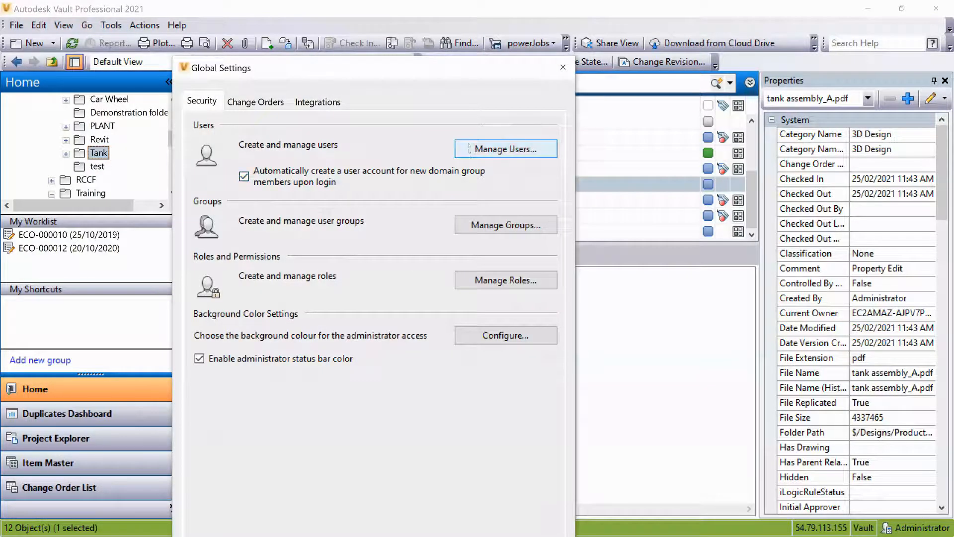
click(481, 156)
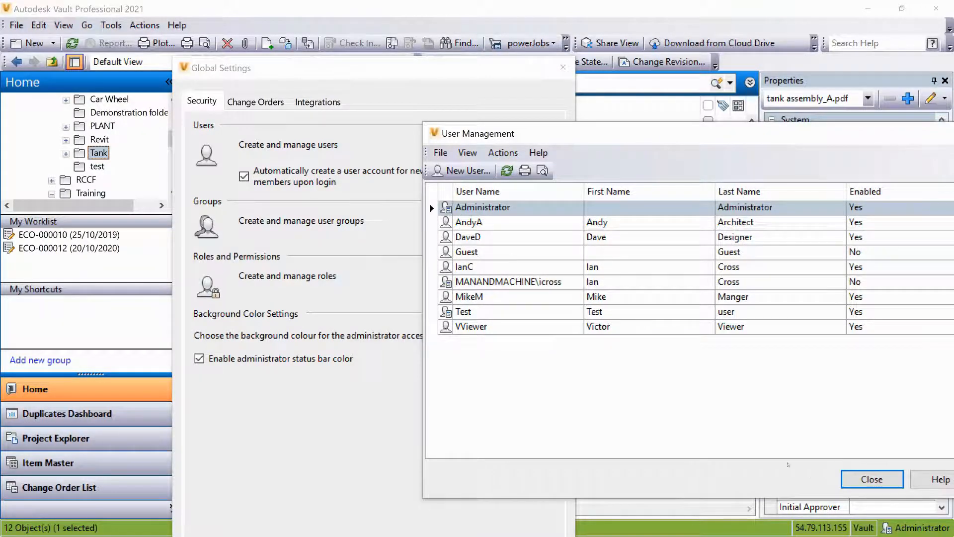
click(845, 478)
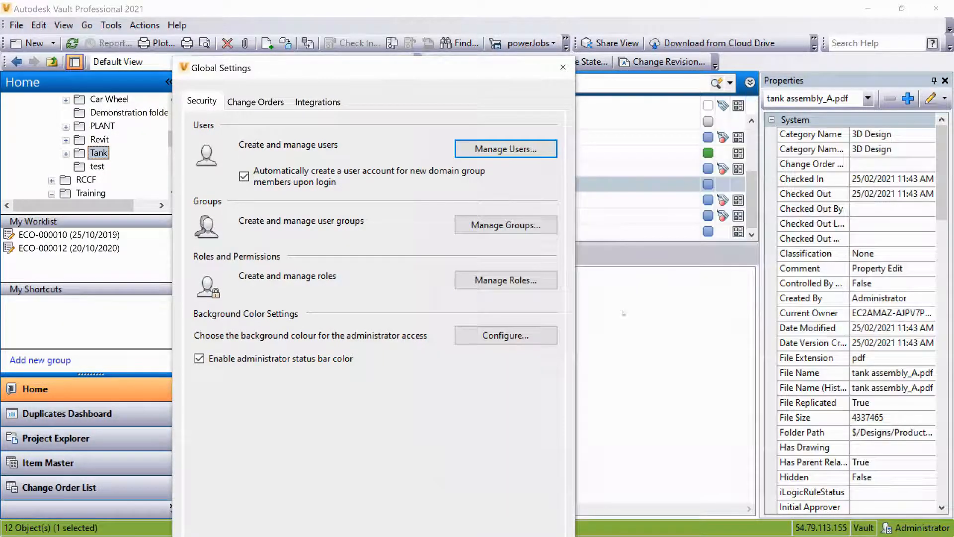
- Review the vault's user groups and the Designer group's roles and members, leaving them unchanged
click(507, 225)
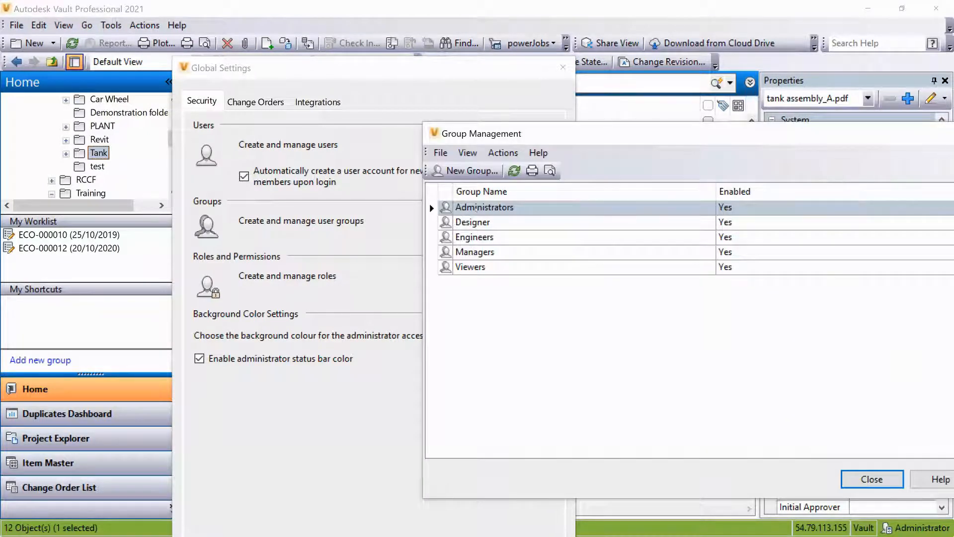
click(475, 222)
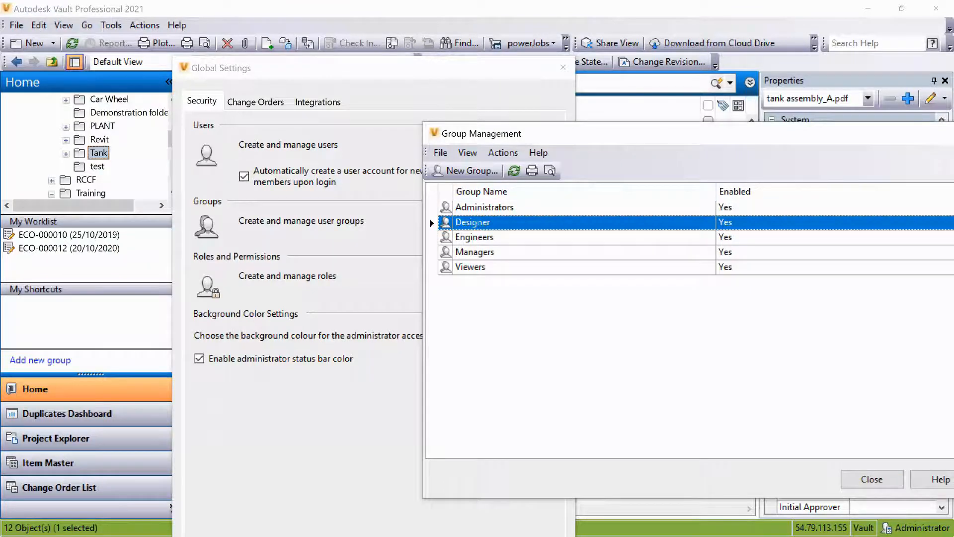
double_click(475, 222)
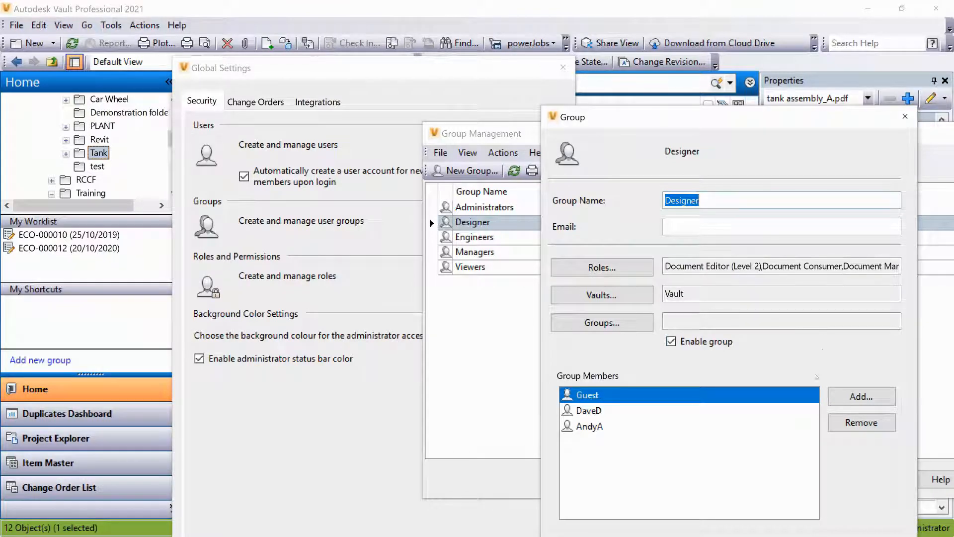
click(905, 117)
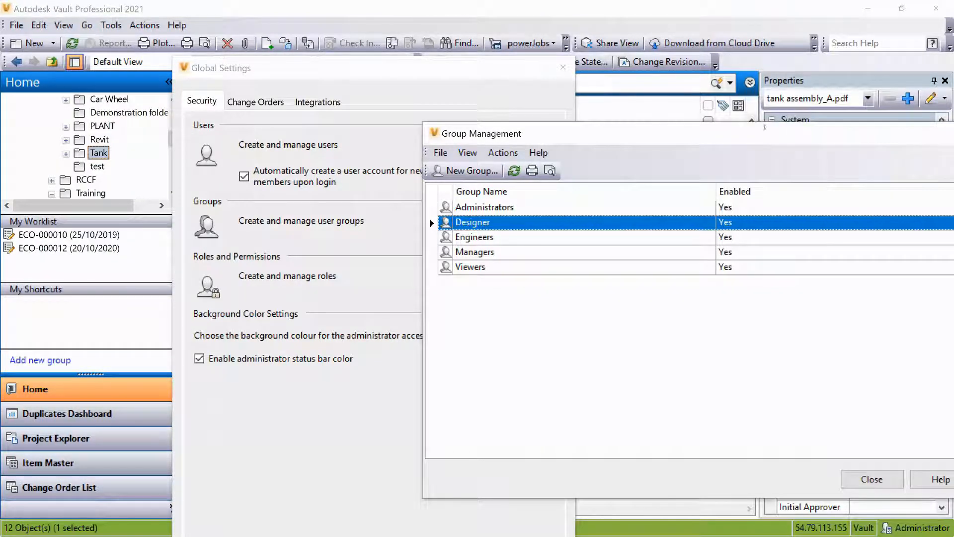
drag(531, 135, 142, 66)
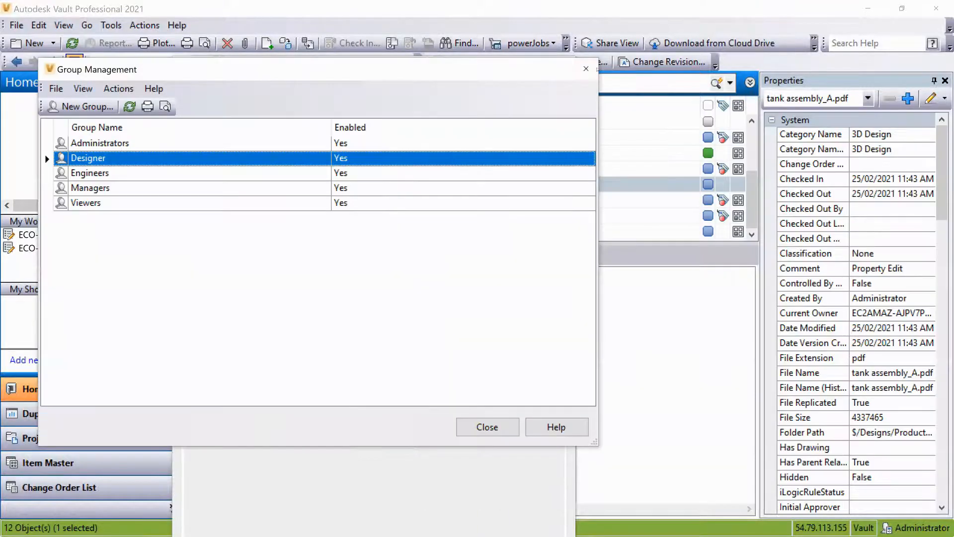
click(587, 67)
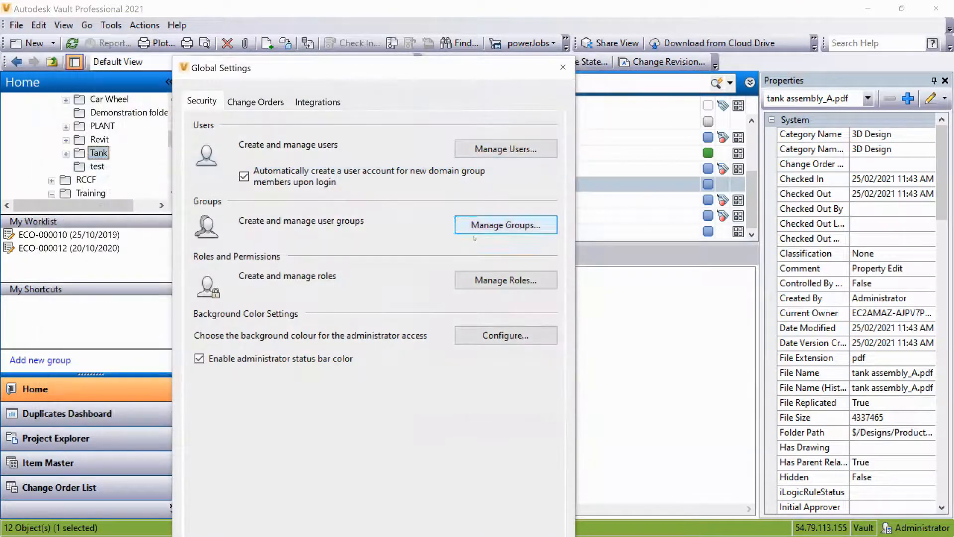
- Review the available roles and examine the permissions of the user-defined No Rev role
click(506, 281)
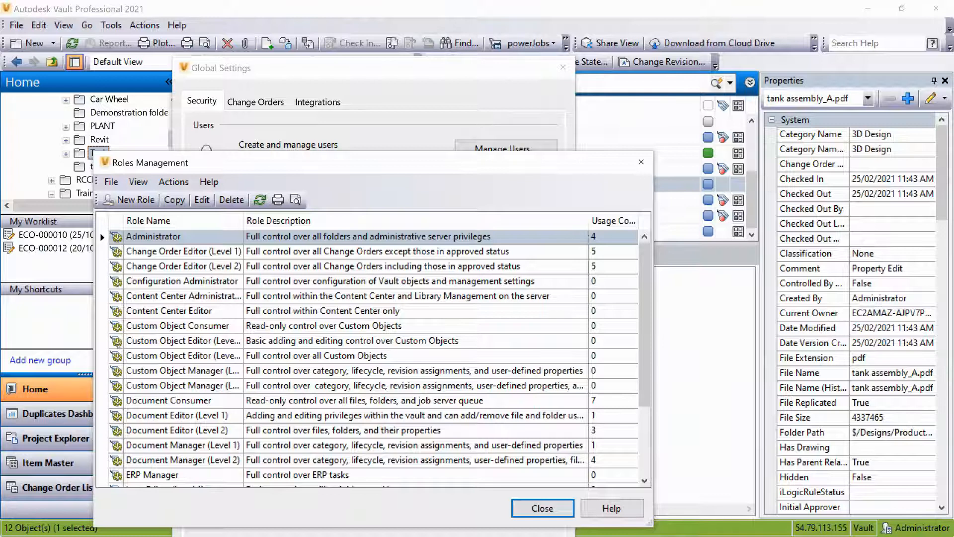
scroll(124, 352, down, 2)
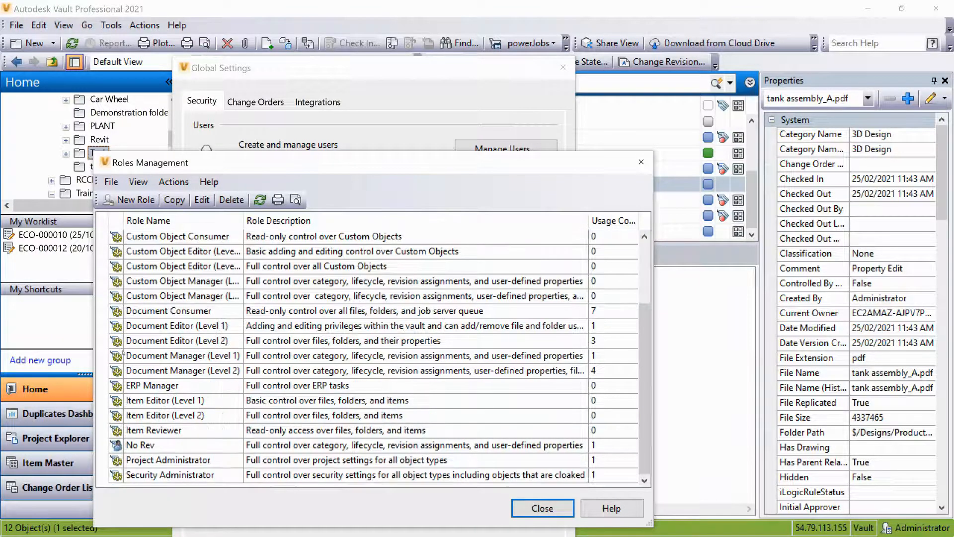
click(159, 445)
click(202, 200)
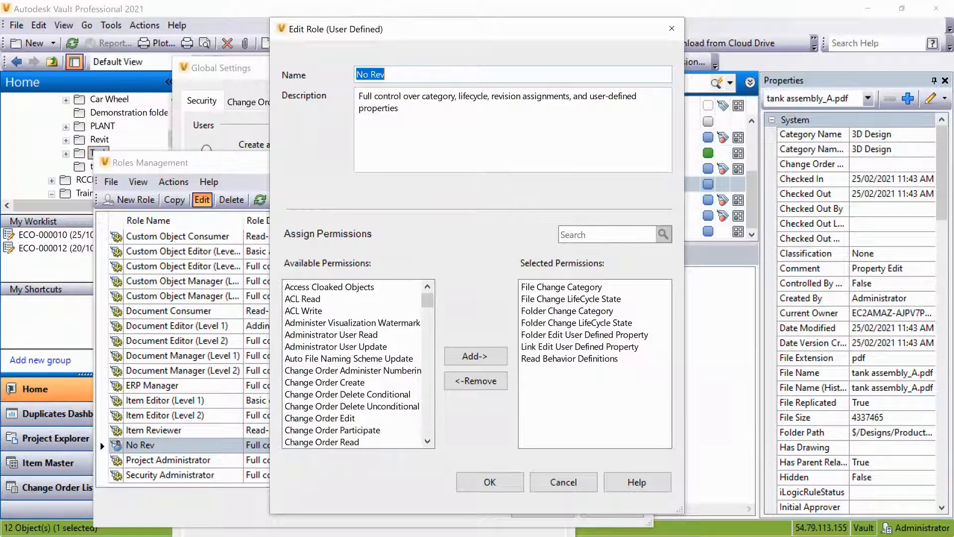
scroll(387, 367, down, 8)
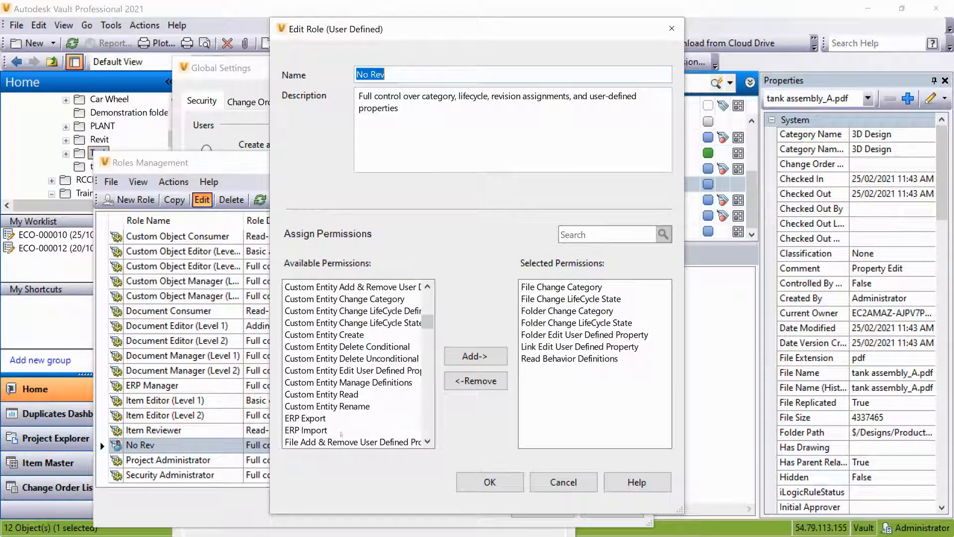
scroll(333, 436, down, 7)
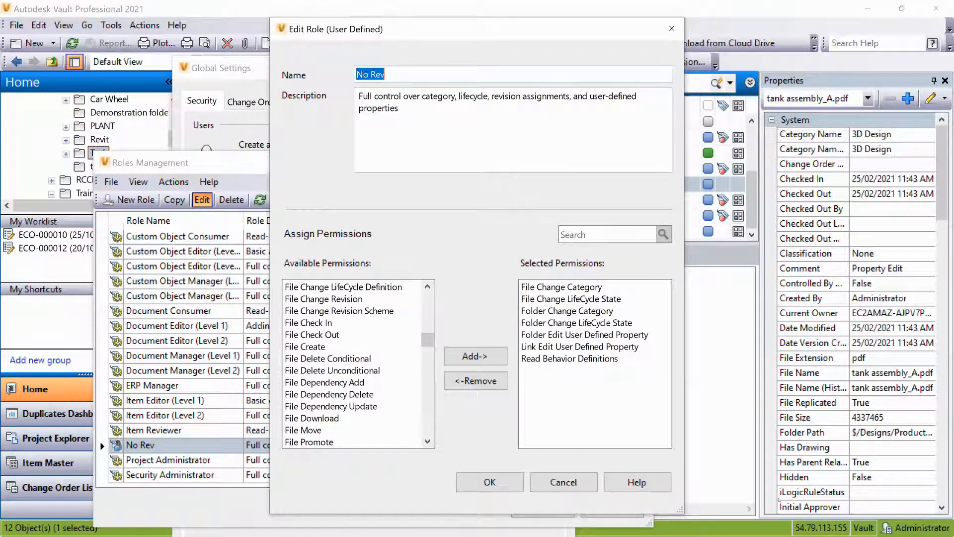
click(517, 488)
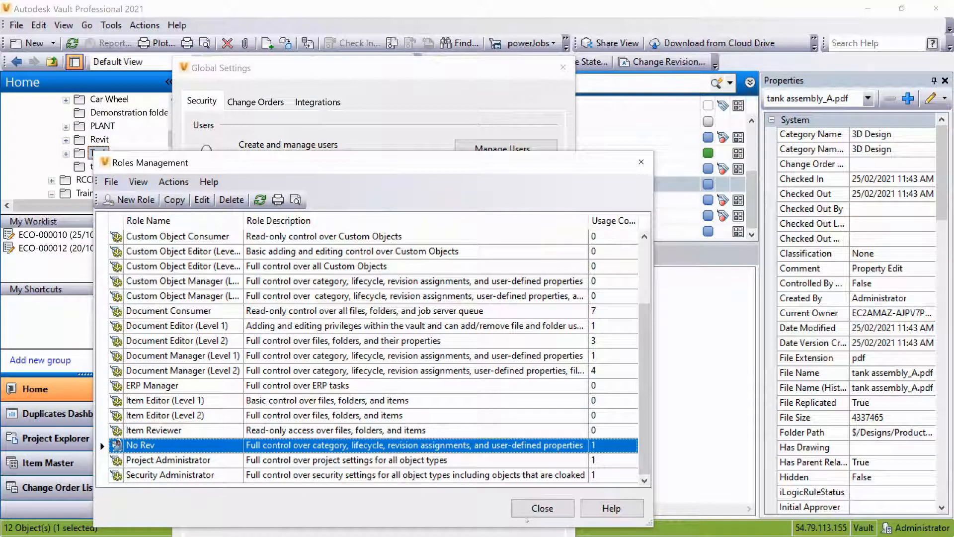
click(535, 507)
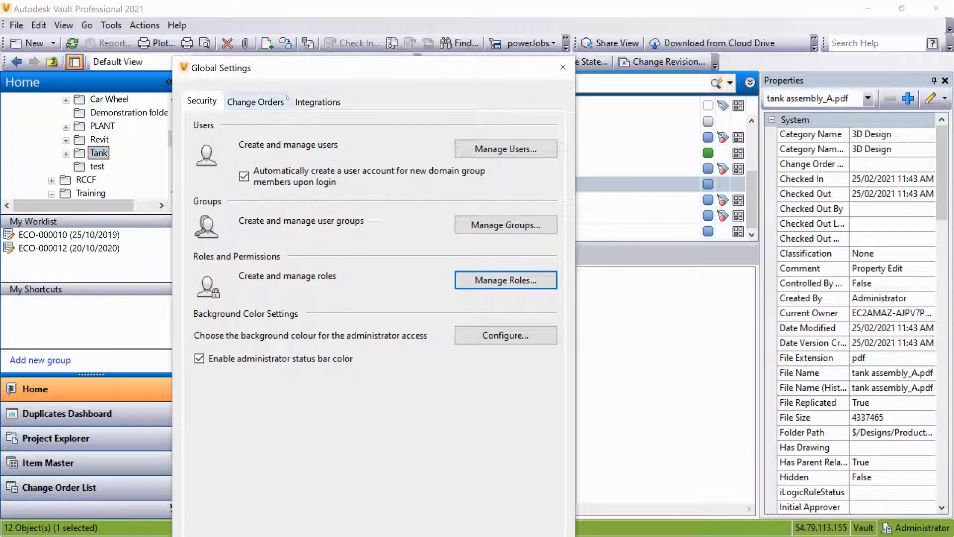
- Review the integration and change order options in the global settings, and close the settings
click(318, 101)
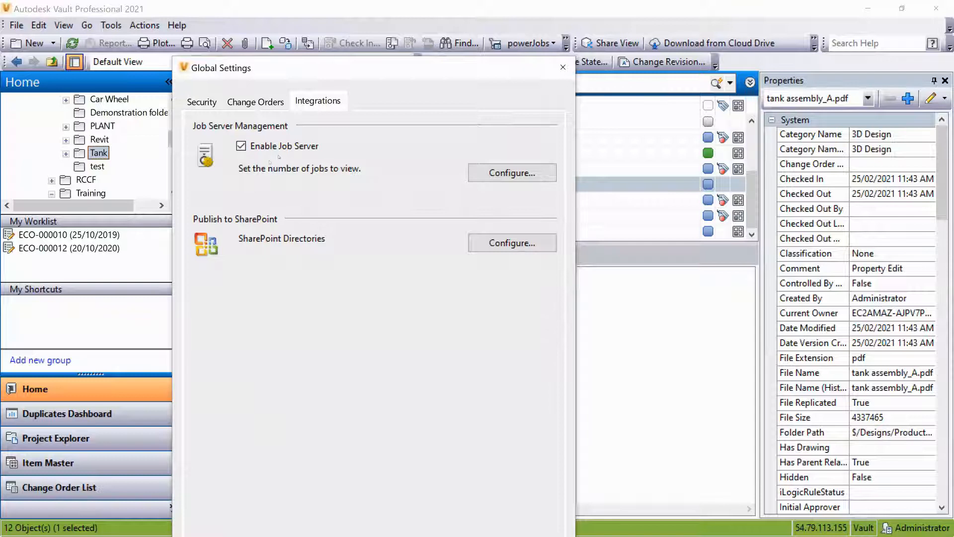
click(264, 100)
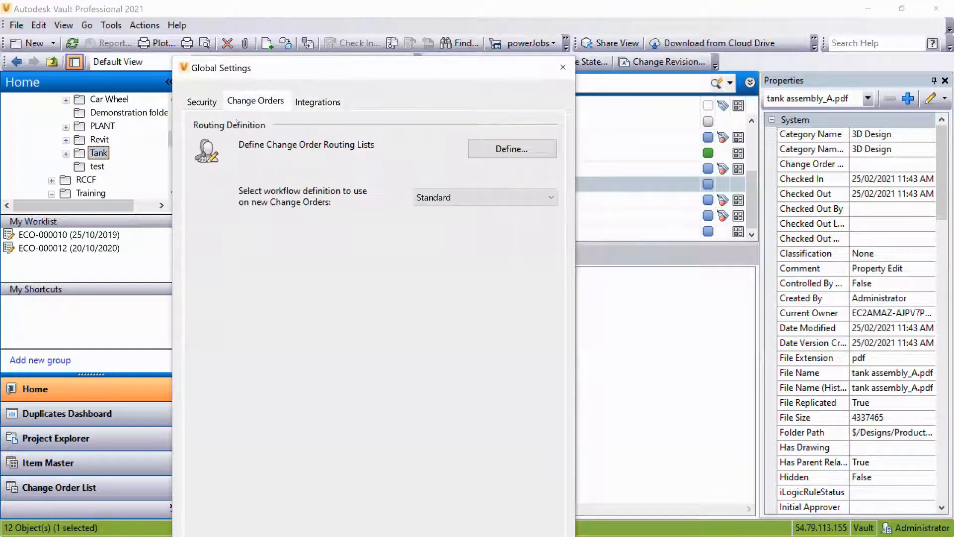
click(559, 68)
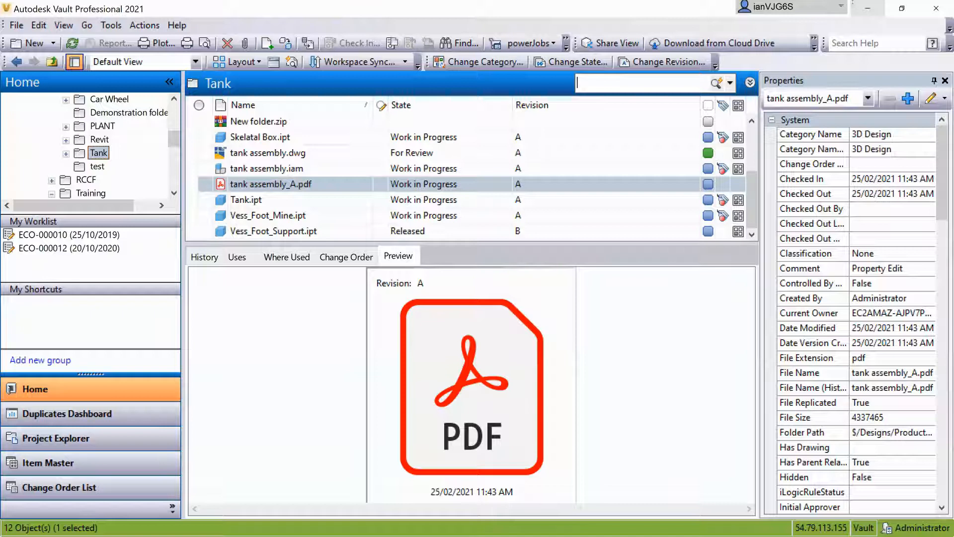
right_click(289, 204)
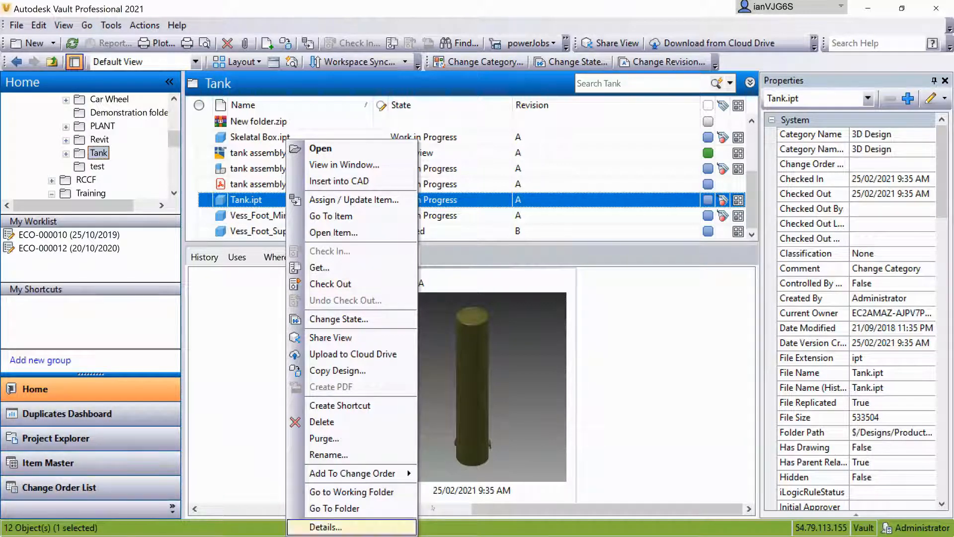
click(650, 315)
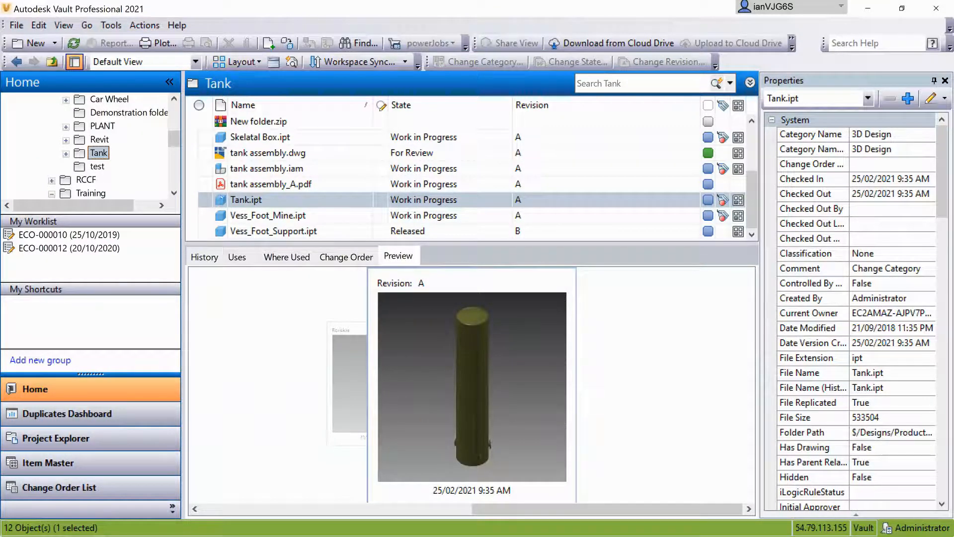
- Start a new cloud drive mapping definition named Webinar from the collaboration options in Vault Settings
click(111, 24)
mouse_move(258, 133)
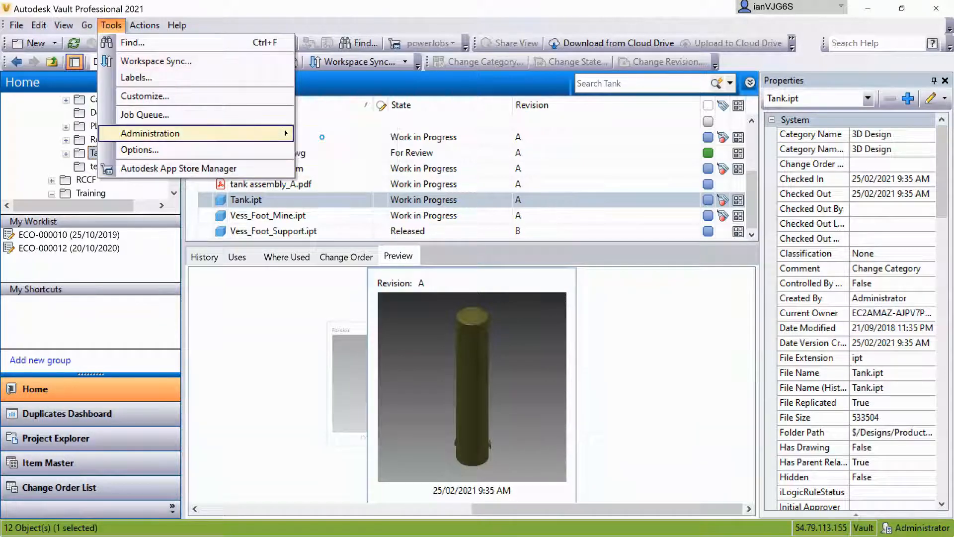
click(323, 138)
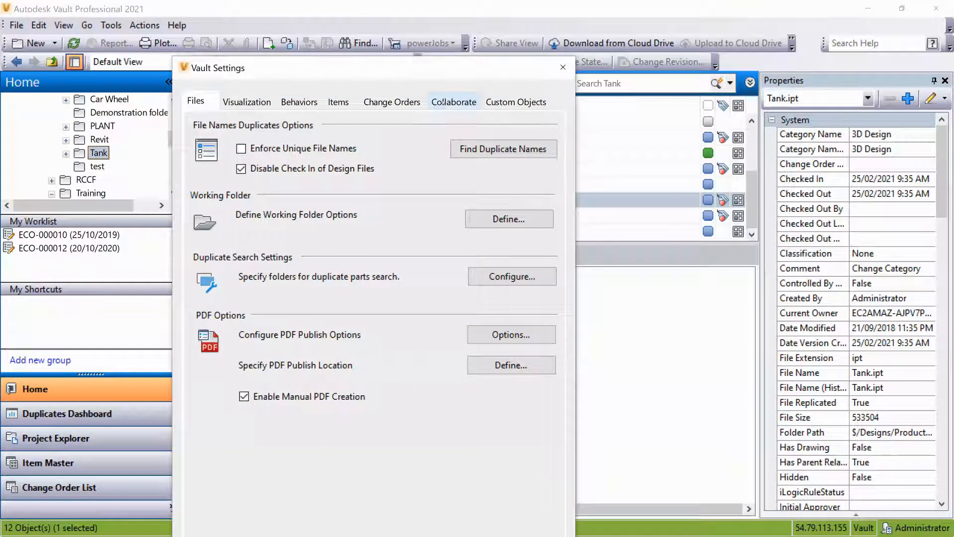
click(448, 102)
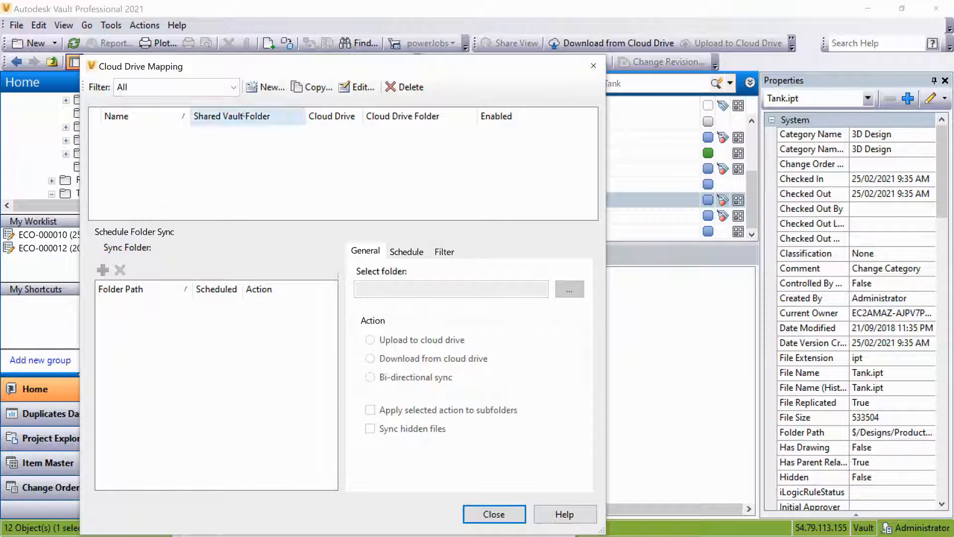
click(265, 87)
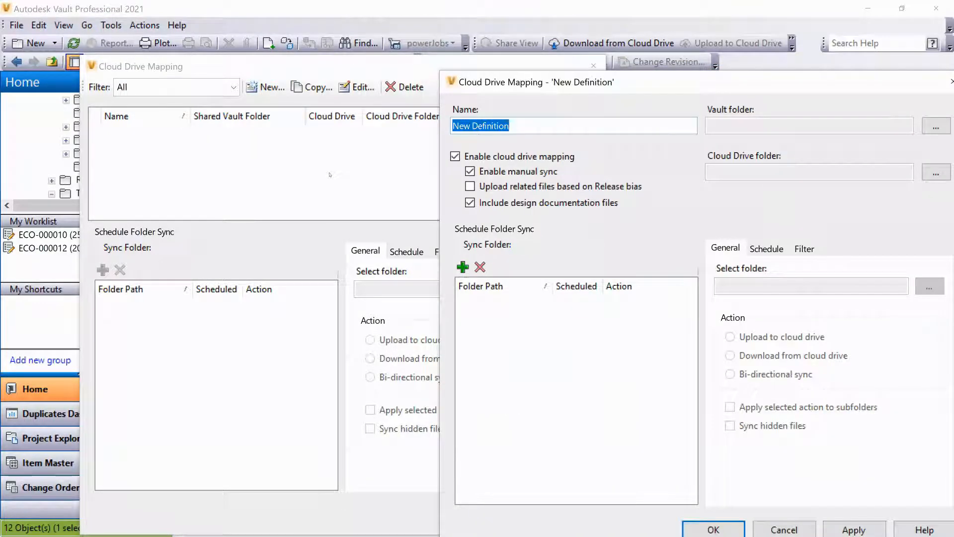
text(Webinar)
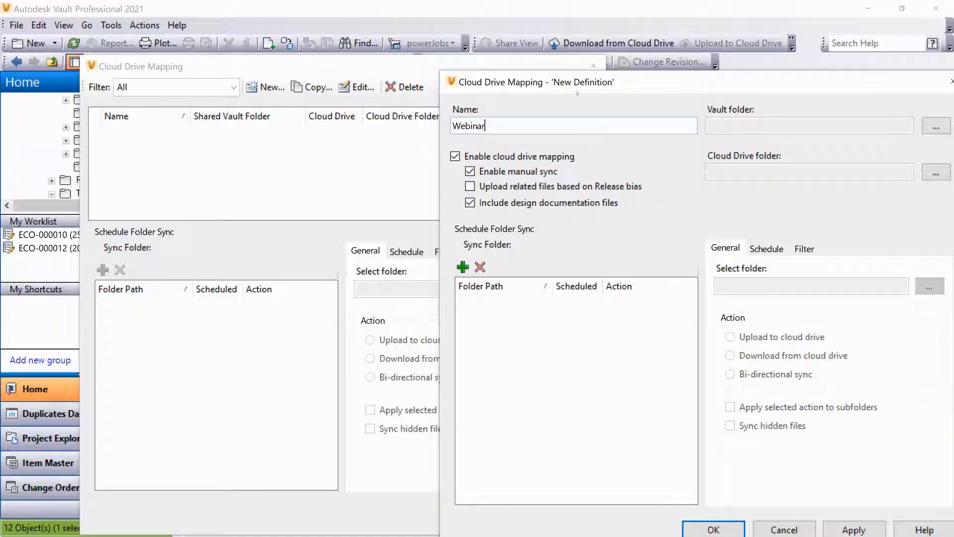
drag(578, 93, 254, 91)
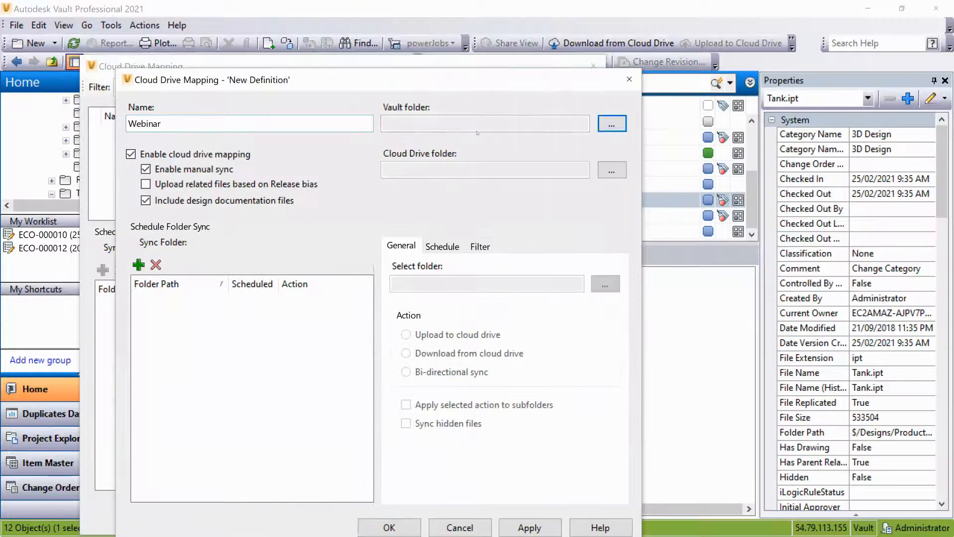
- Set the Webinar mapping's vault folder to the root folder $
click(612, 124)
click(297, 211)
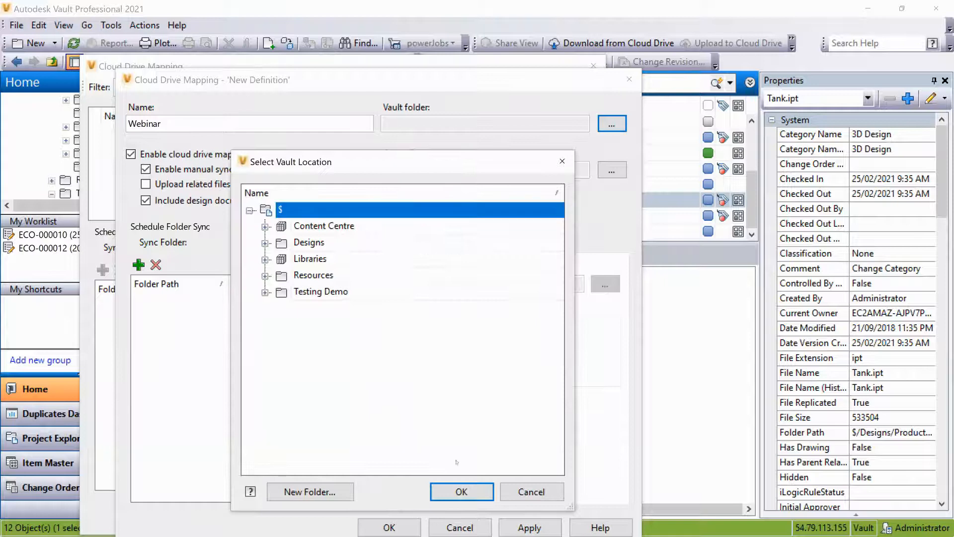
click(462, 492)
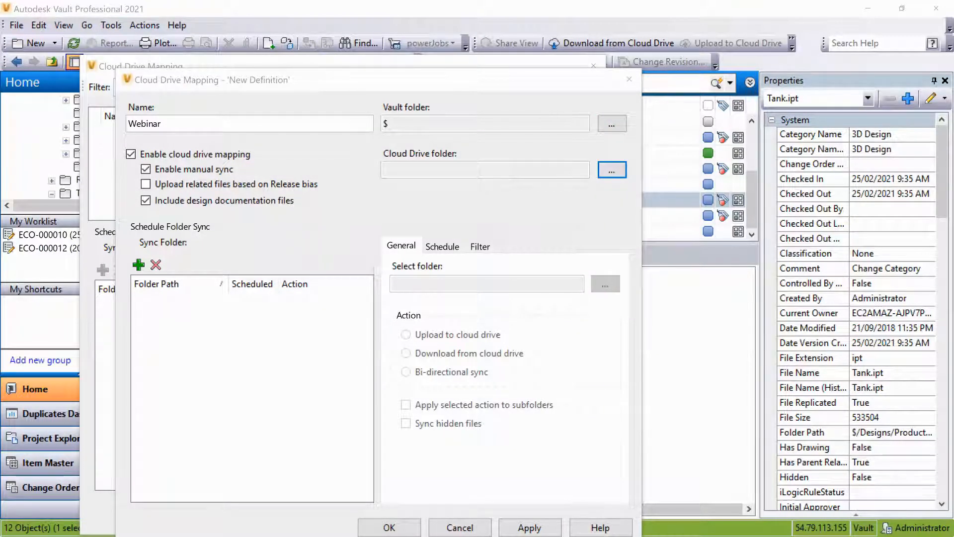
- Set the mapping's cloud drive folder to the Autodesk Vault project under CROSSTECH in Fusion 360
click(612, 169)
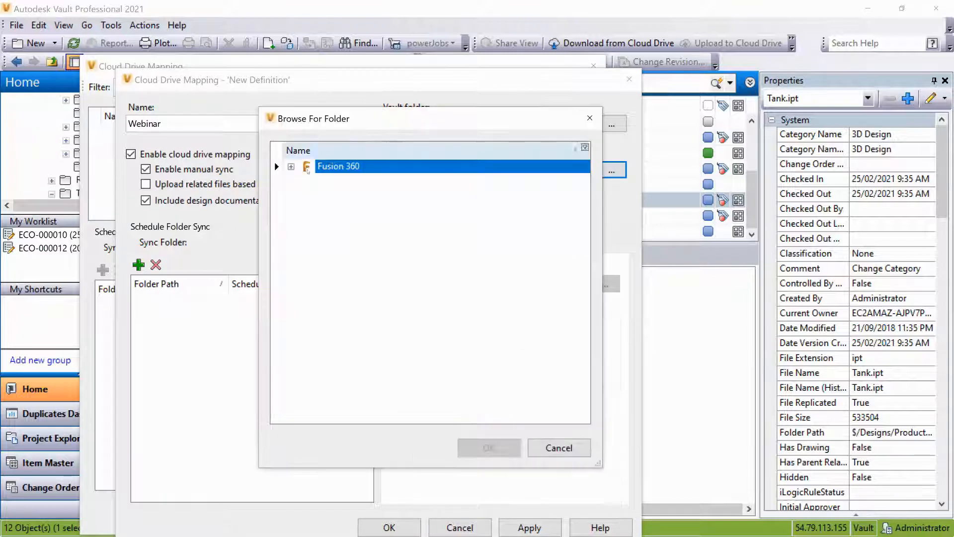
click(292, 167)
click(307, 180)
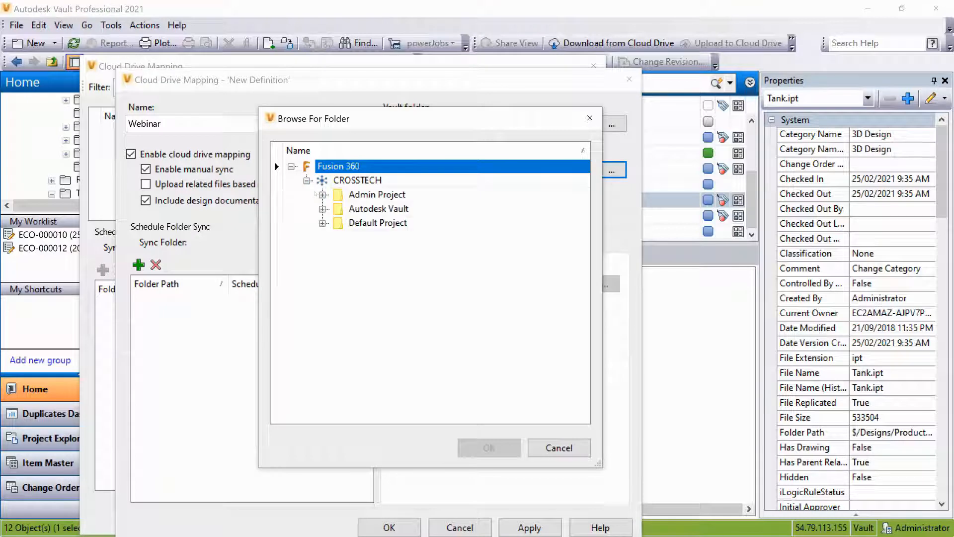
click(363, 208)
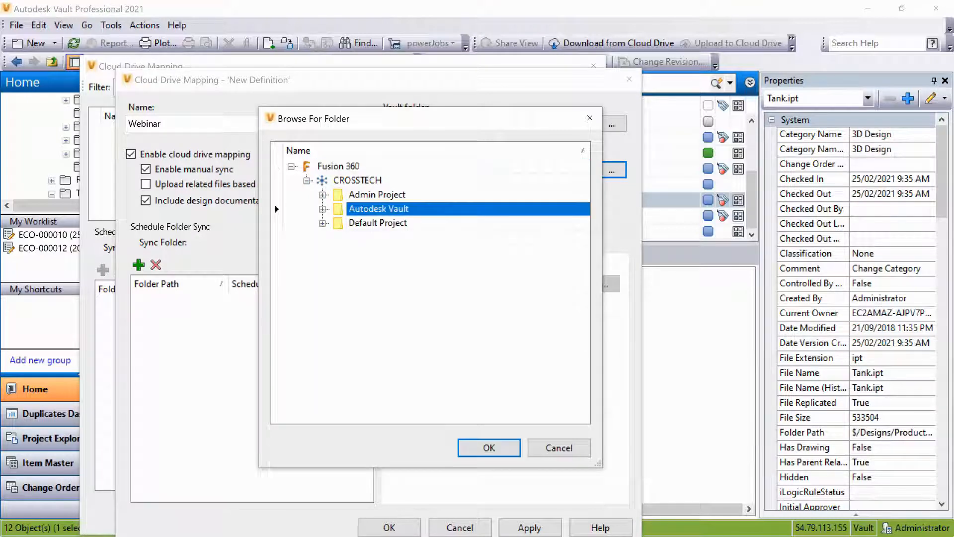
click(476, 448)
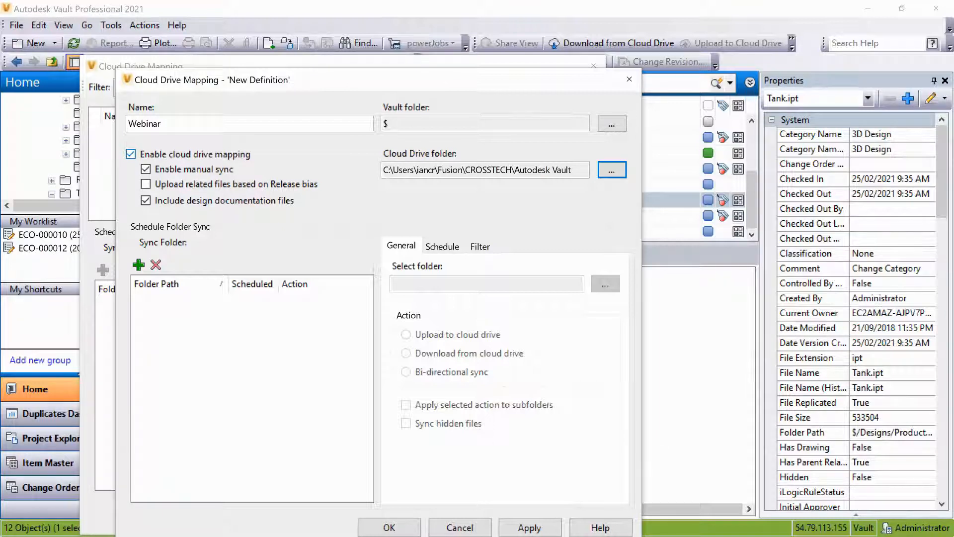
- Review the synchronization schedule and upload filter options of the Webinar cloud drive mapping
click(138, 265)
click(443, 247)
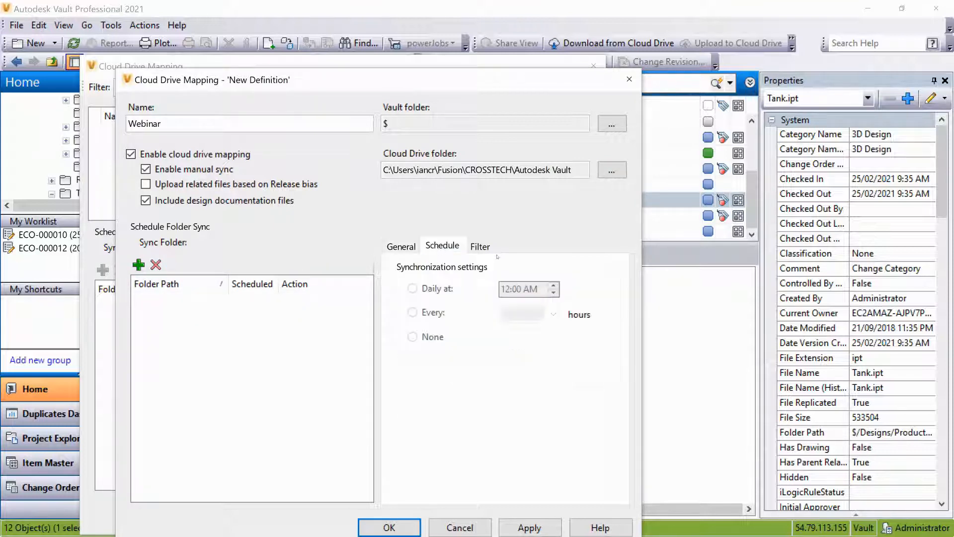
click(480, 246)
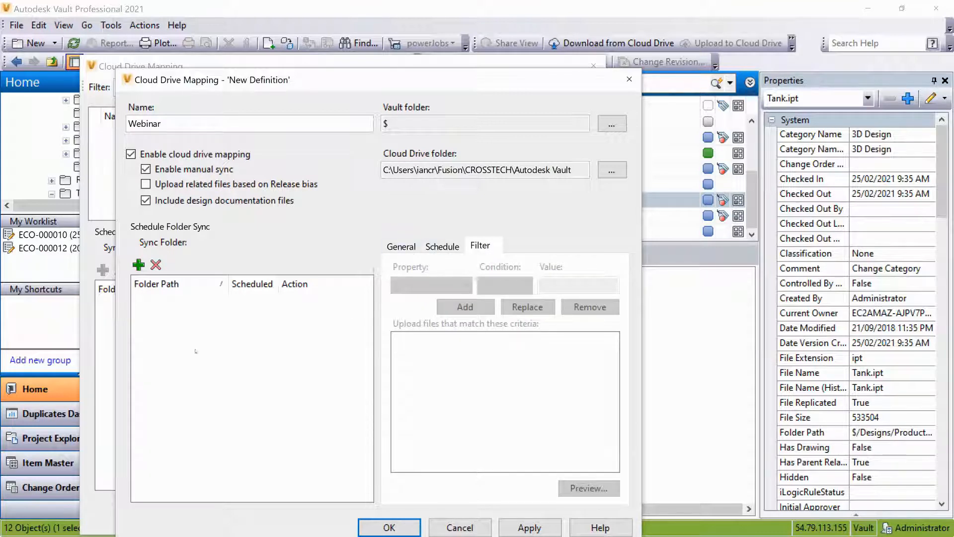
- Add a folder sync for $/Designs/Webinar to the mapping, using bi-directional sync applied to subfolders
click(139, 265)
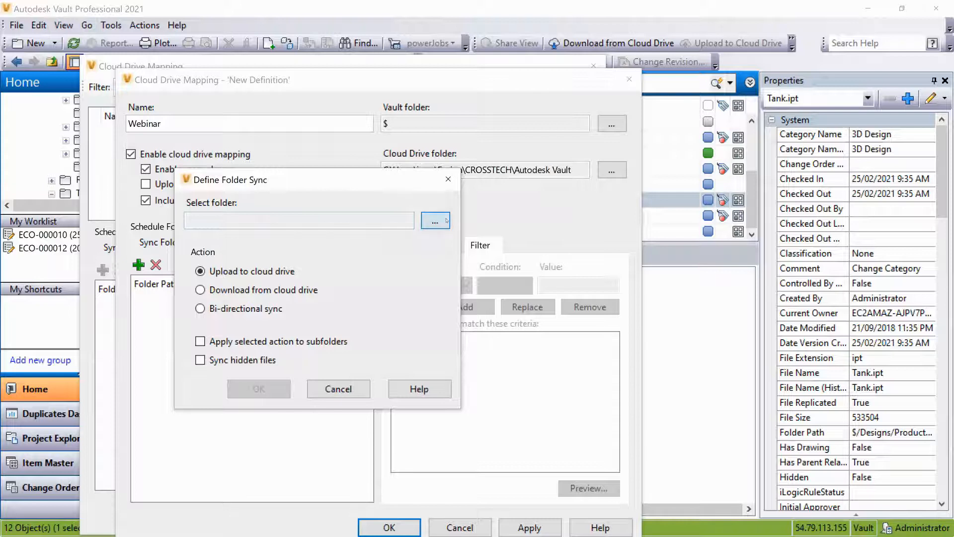
click(436, 220)
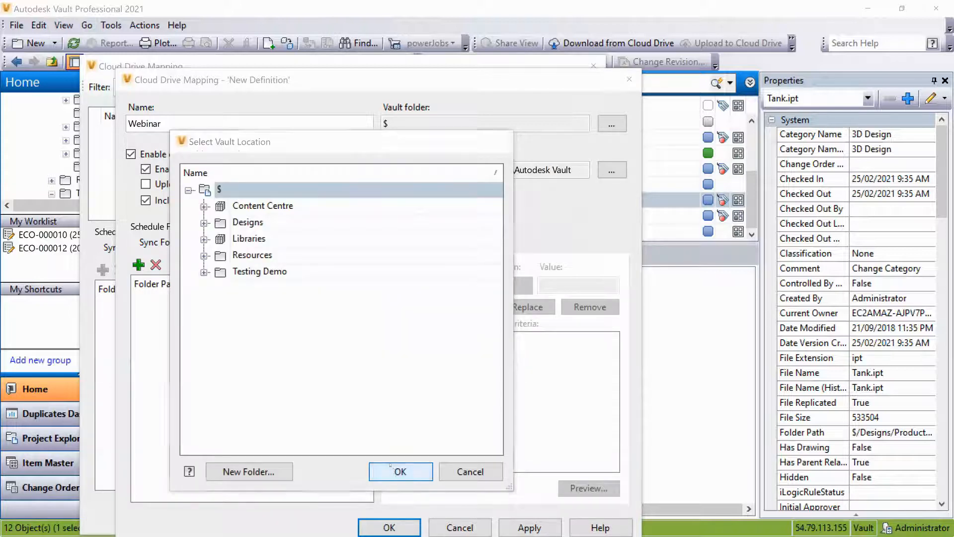
click(401, 471)
click(435, 221)
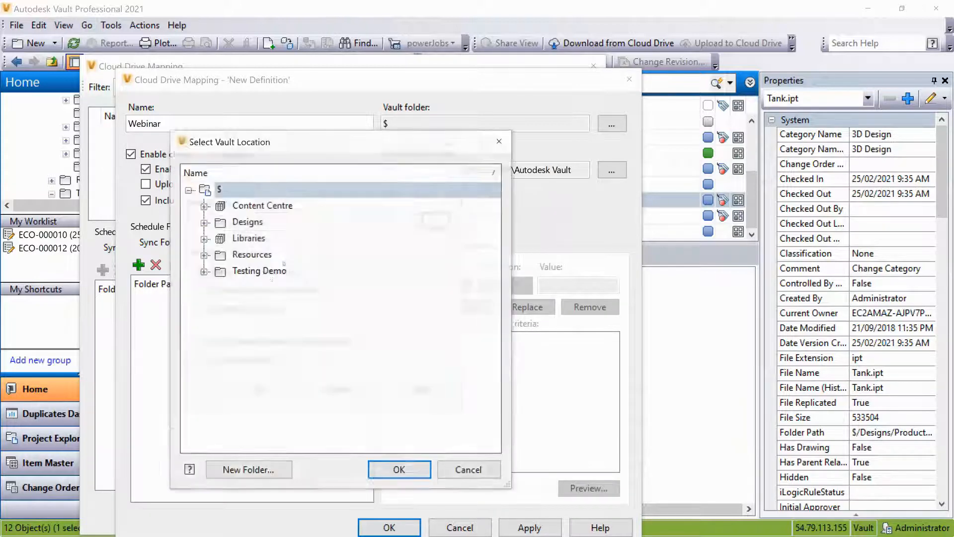
click(204, 222)
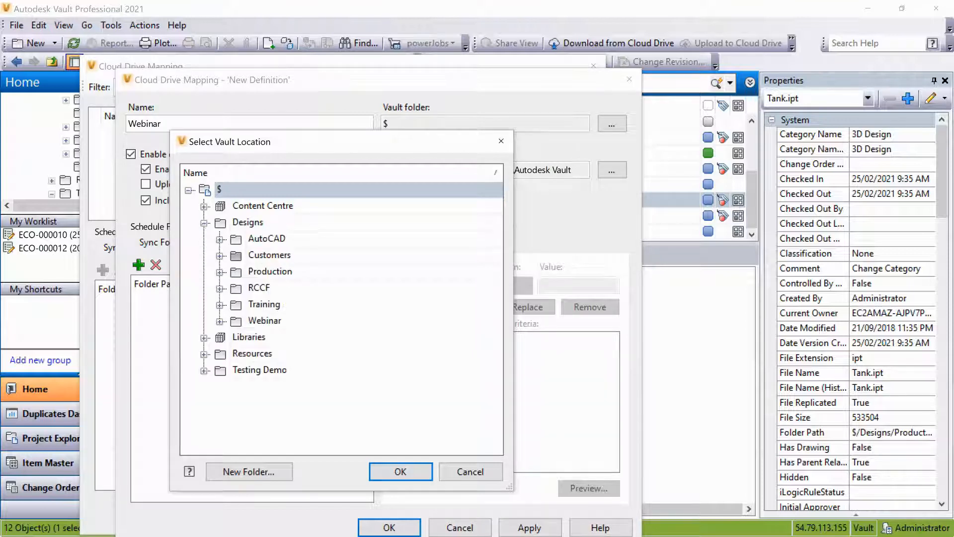
click(265, 320)
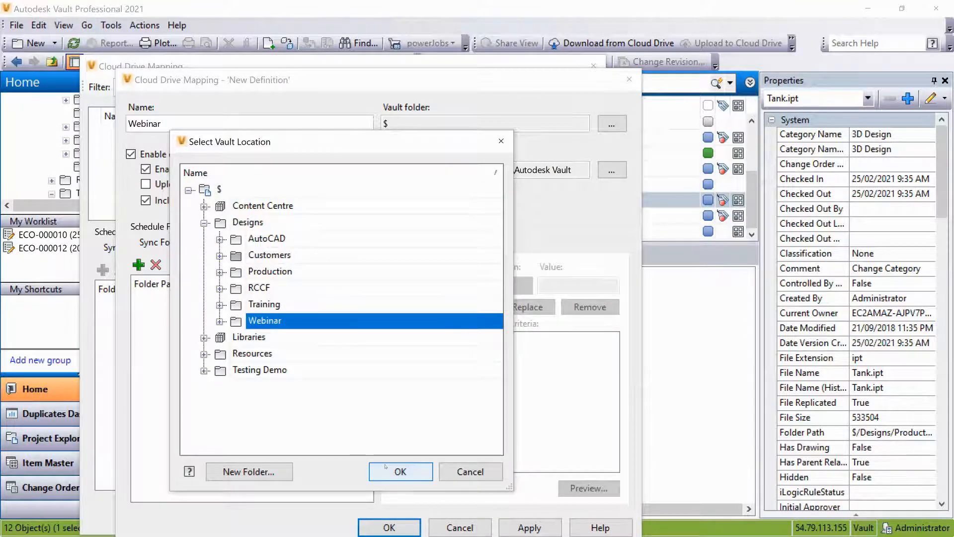
click(400, 471)
click(233, 309)
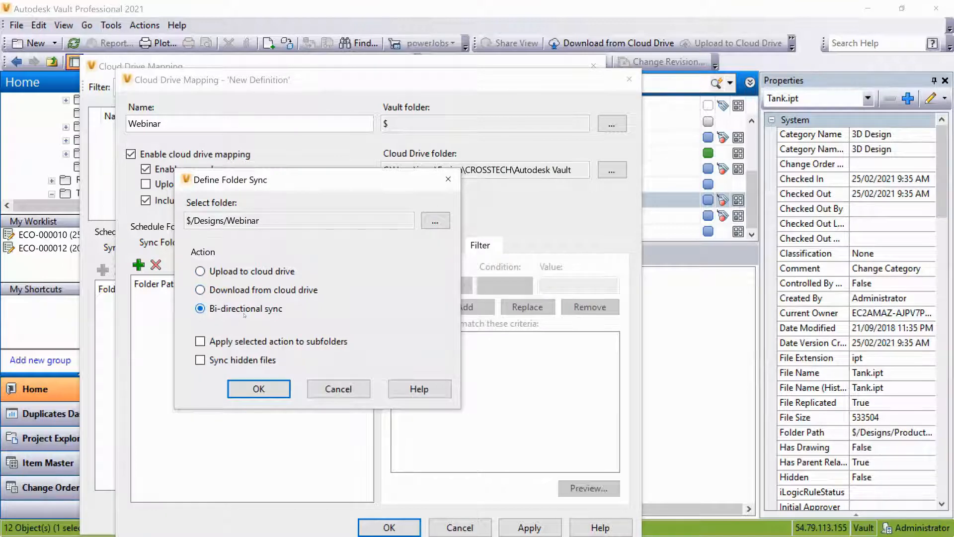
click(229, 336)
click(237, 384)
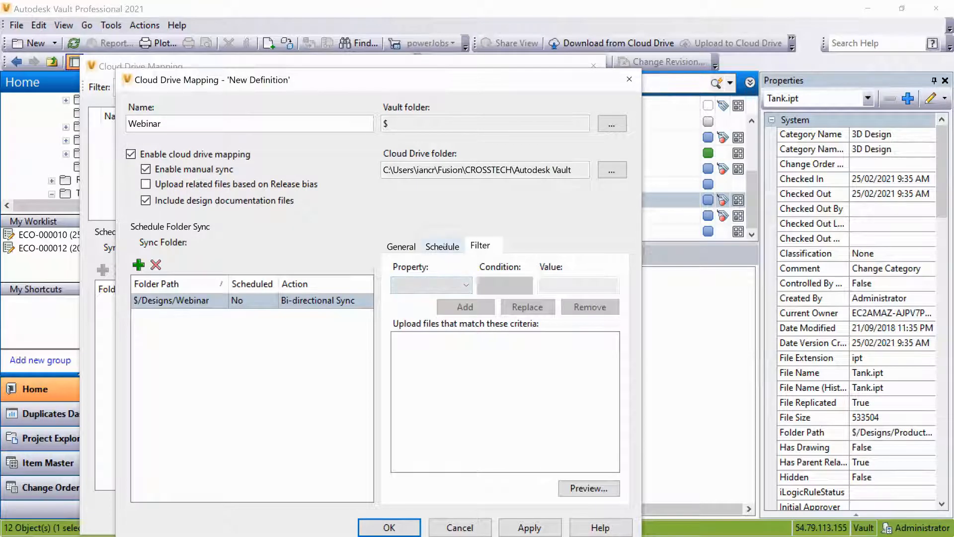
- Add a filter to the Webinar folder sync that uploads only files whose State contains Cloudsync
click(444, 246)
click(481, 245)
click(431, 286)
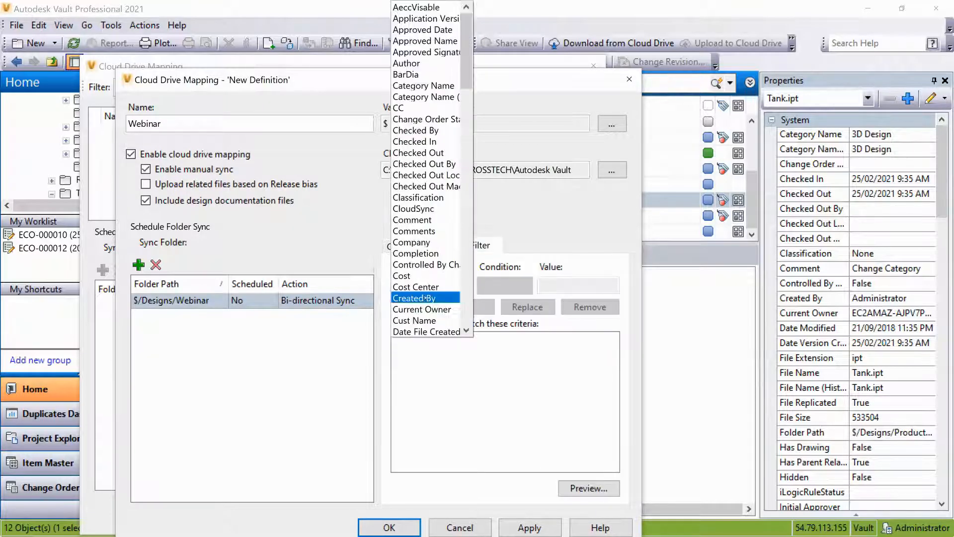
scroll(414, 298, down, 10)
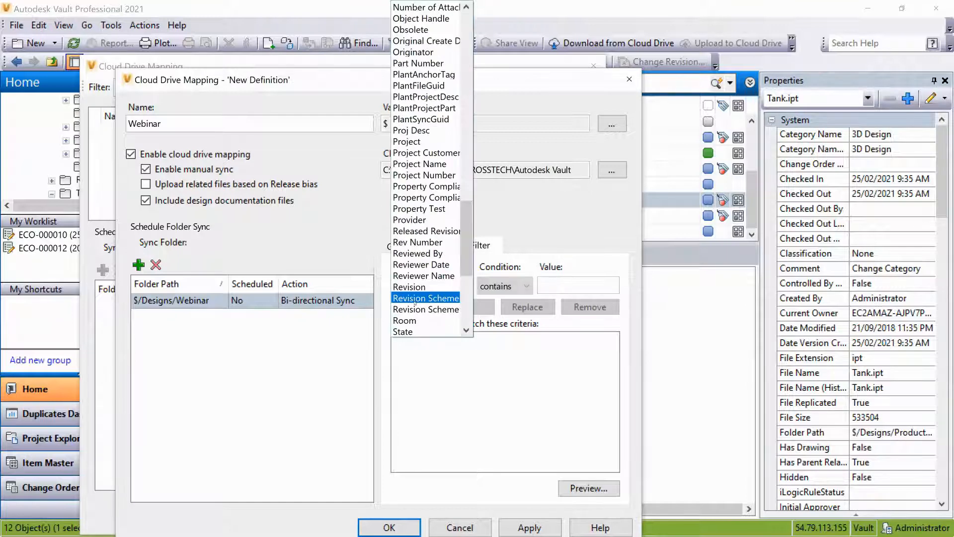
click(406, 331)
click(552, 281)
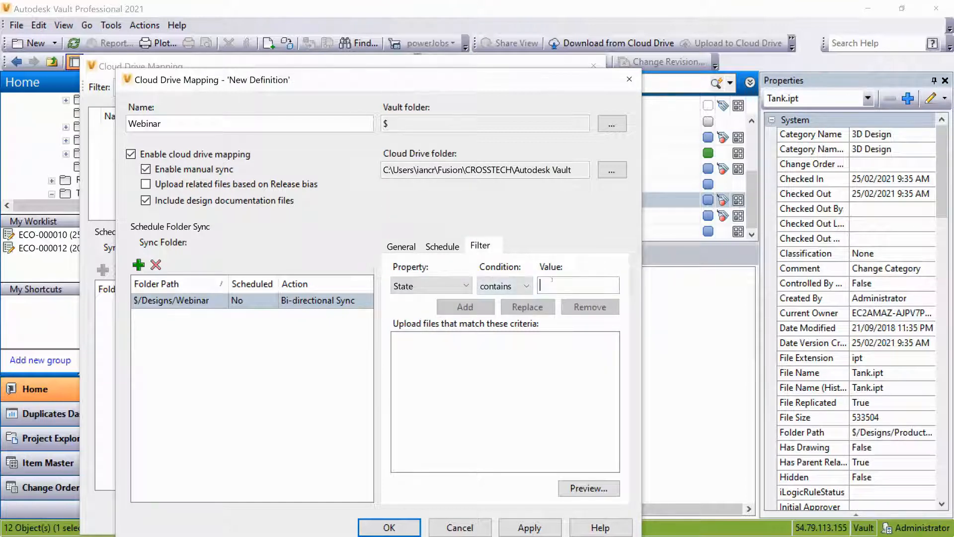
text(Cloud)
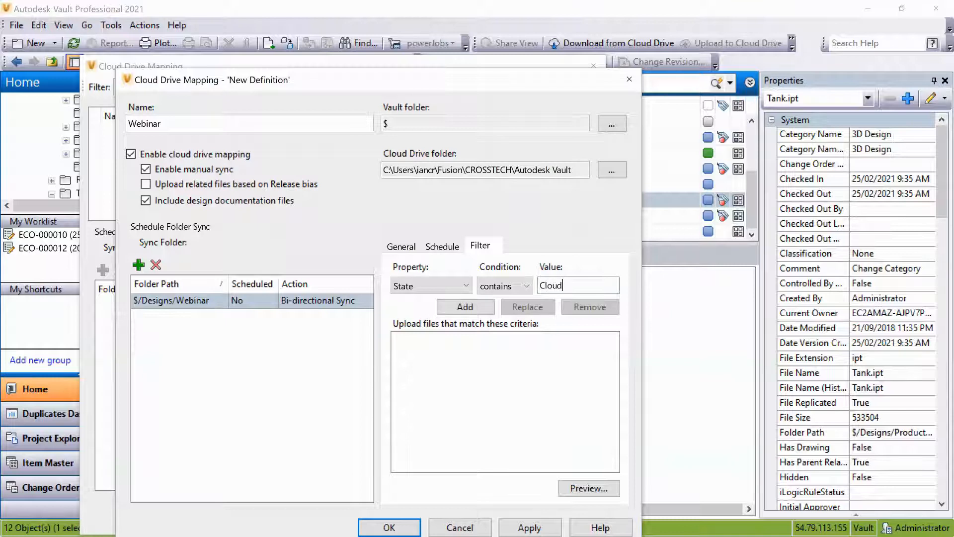
text(sync)
click(465, 307)
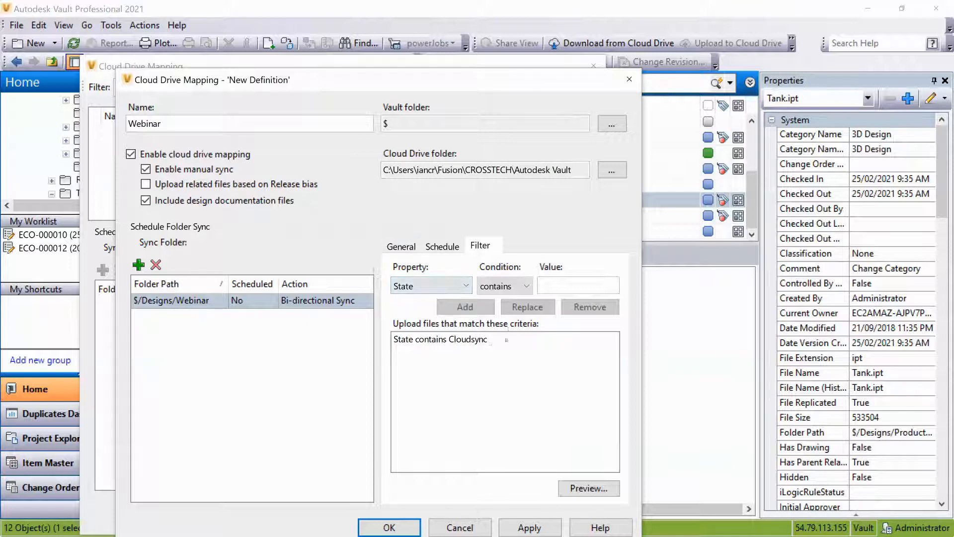
- Remove the Cloudsync state criterion and review the folder sync's schedule and general options
click(479, 338)
click(590, 306)
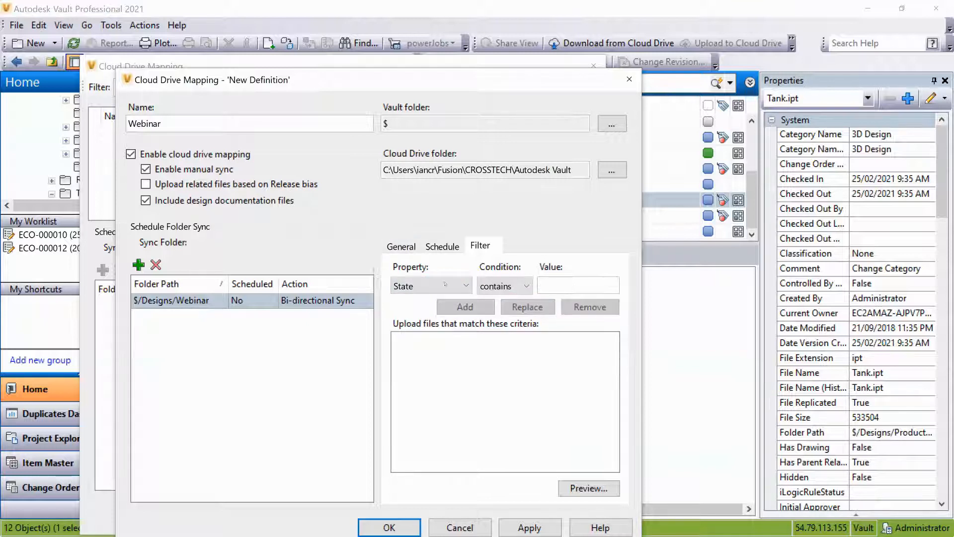
click(442, 247)
click(401, 247)
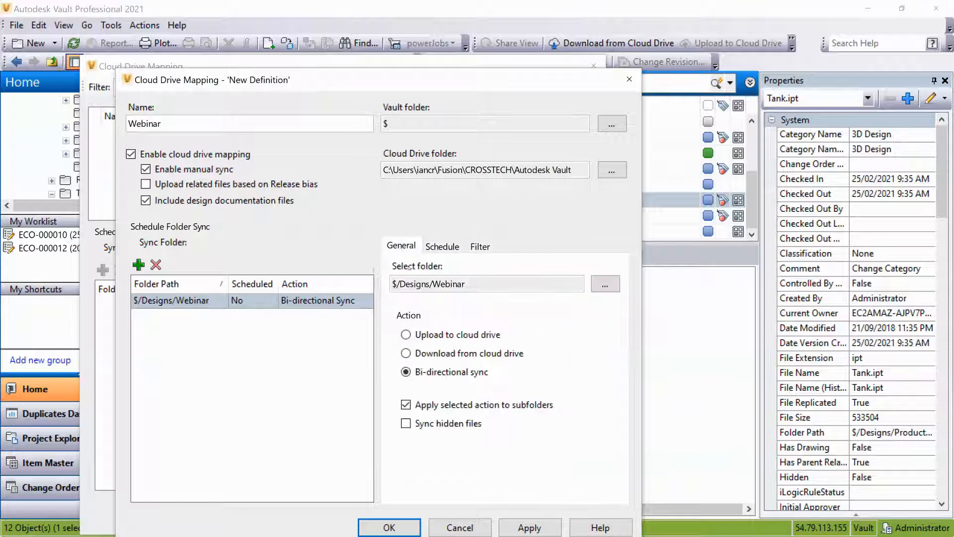
- Apply and save the Webinar mapping definition, and close the cloud drive mapping list and Vault Settings
click(529, 527)
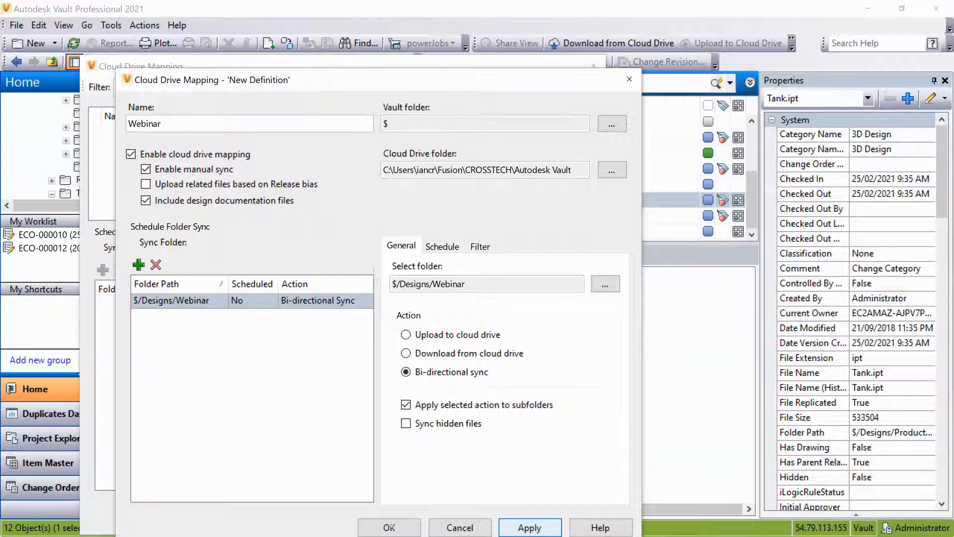
click(389, 528)
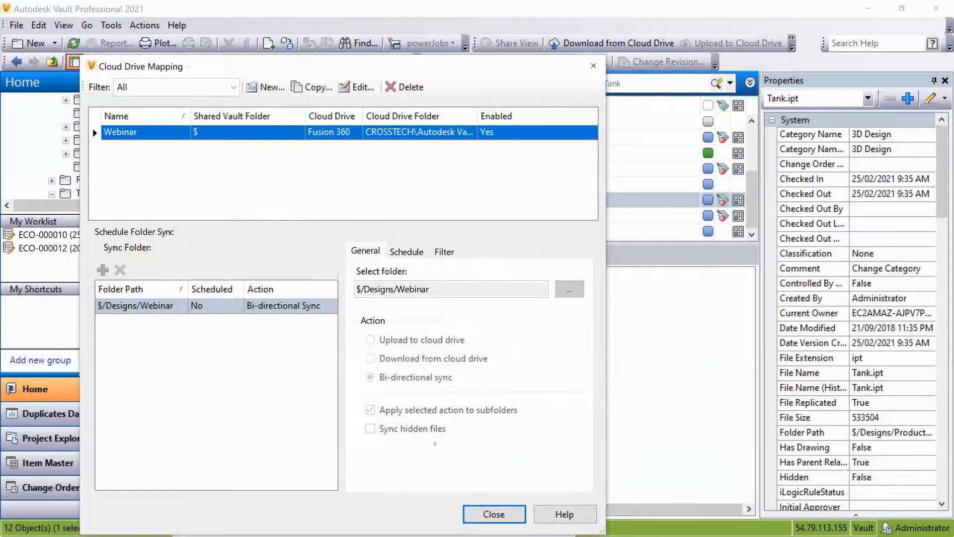
click(494, 515)
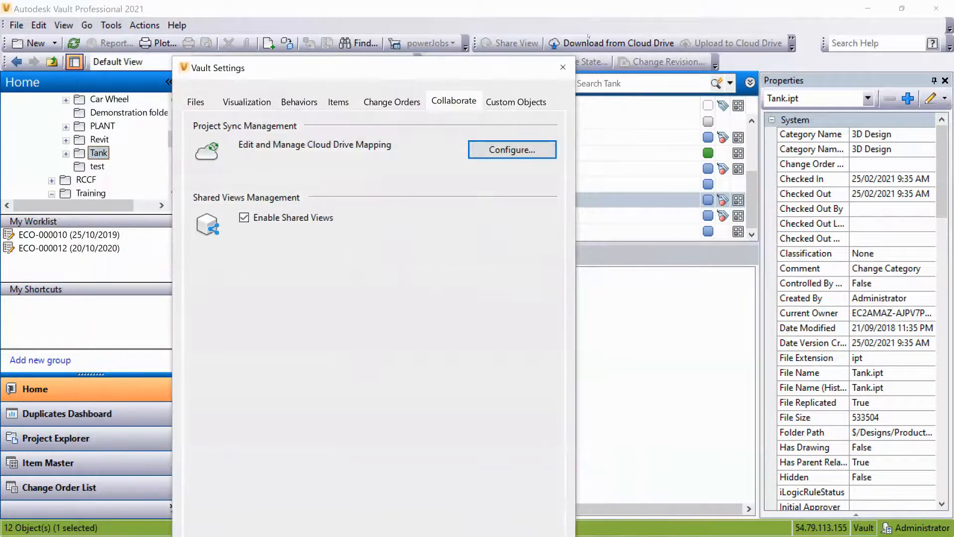
click(563, 67)
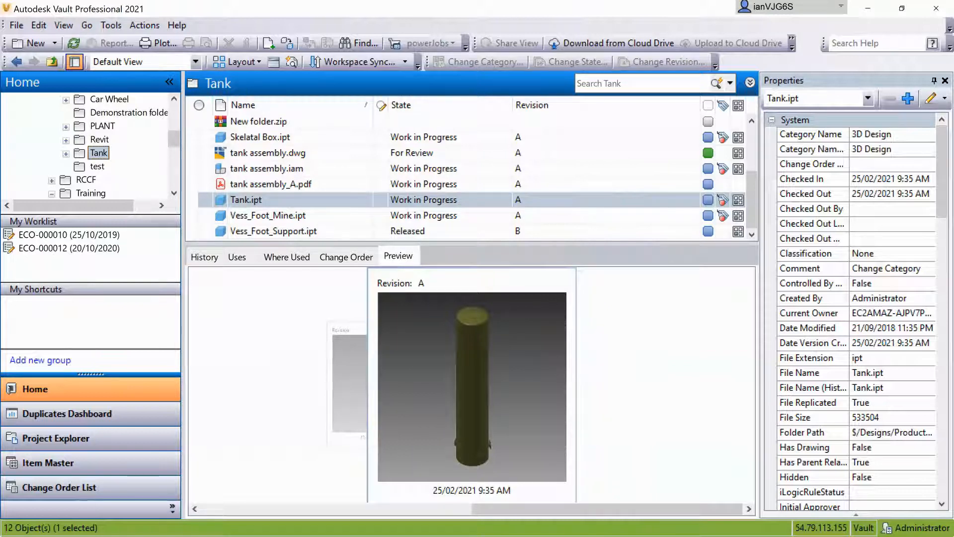
- Open the Webinar folder under Designs and select its first part file
scroll(171, 143, down, 5)
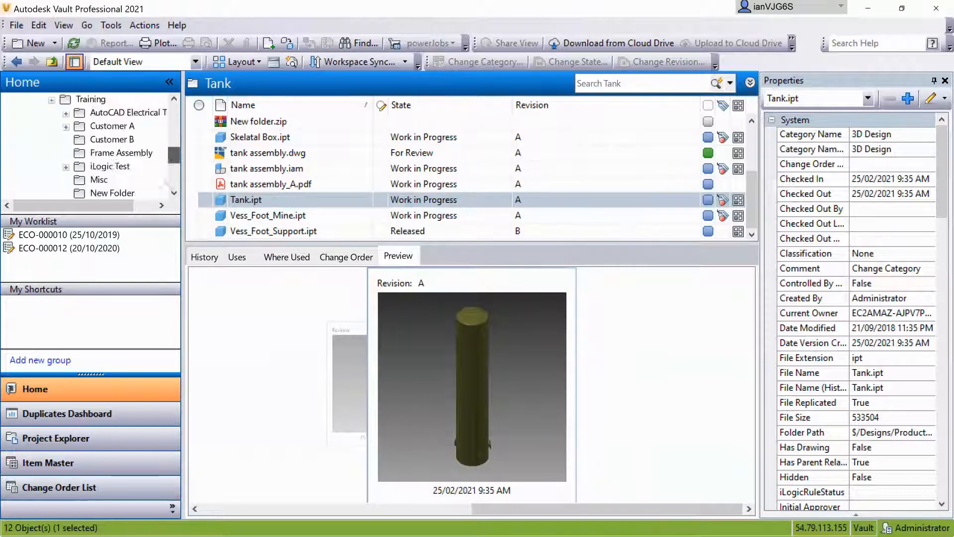
click(89, 126)
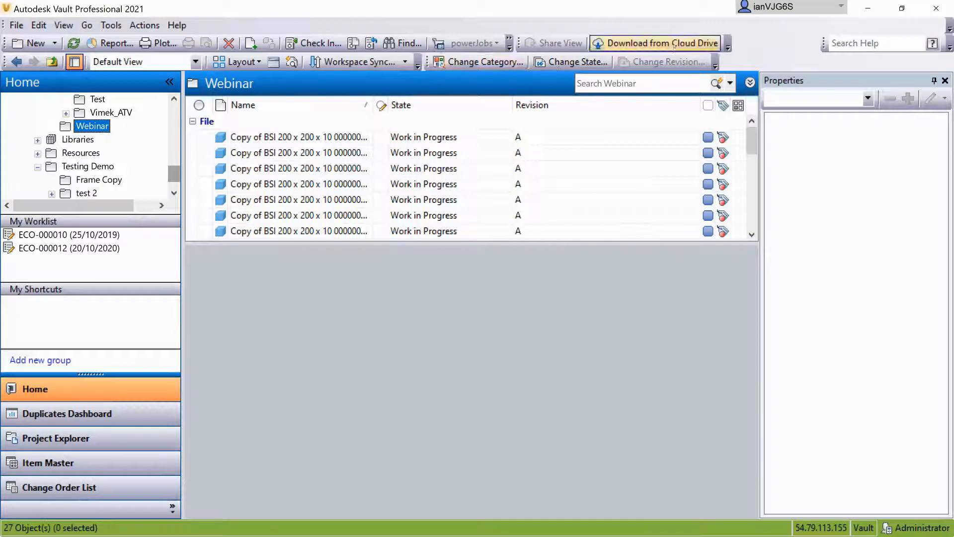
click(348, 141)
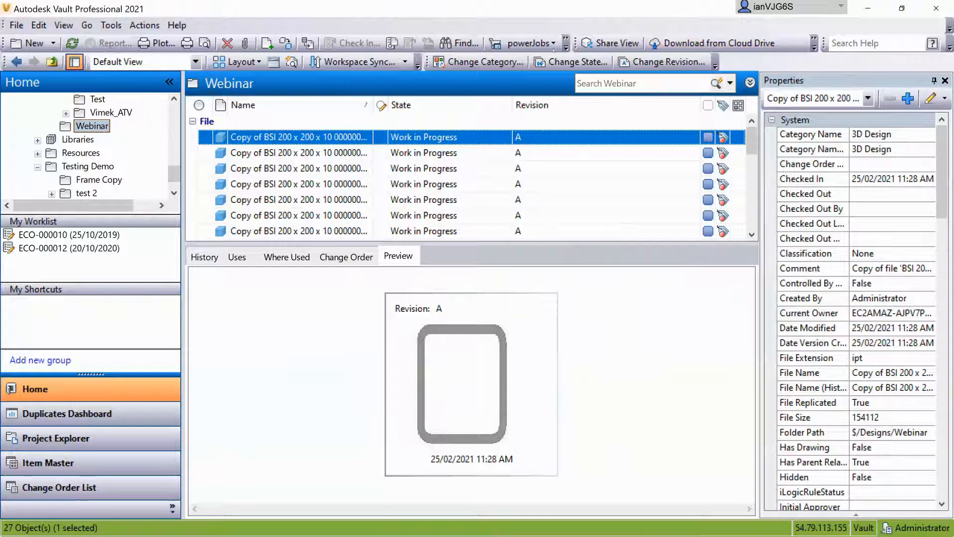
- Look through the commands available for the Webinar folder to find the cloud drive upload option
right_click(93, 126)
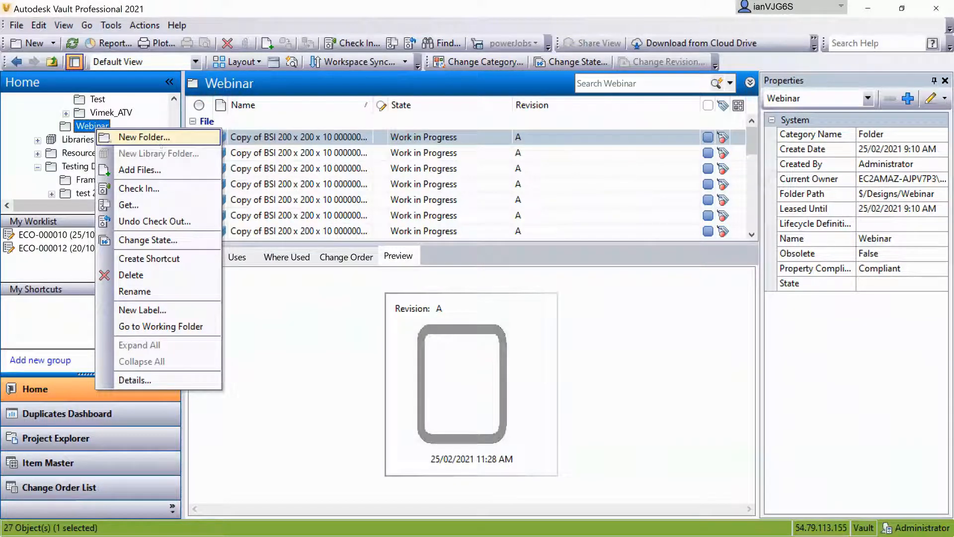
click(111, 25)
click(145, 25)
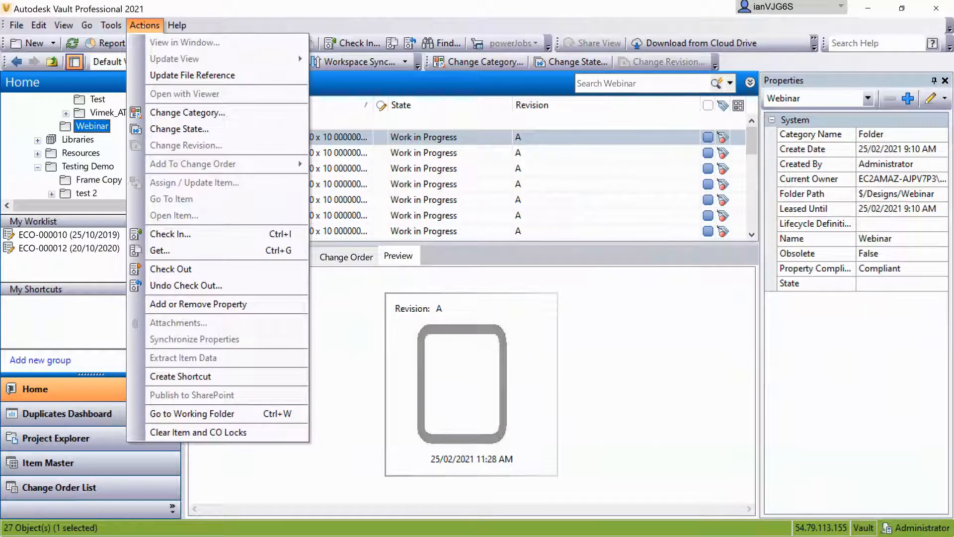
mouse_move(103, 28)
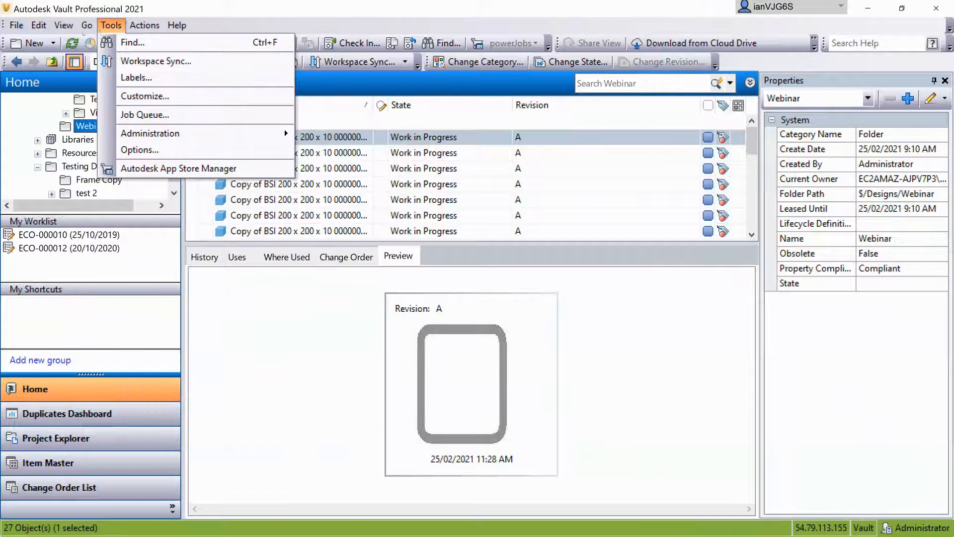
mouse_move(63, 26)
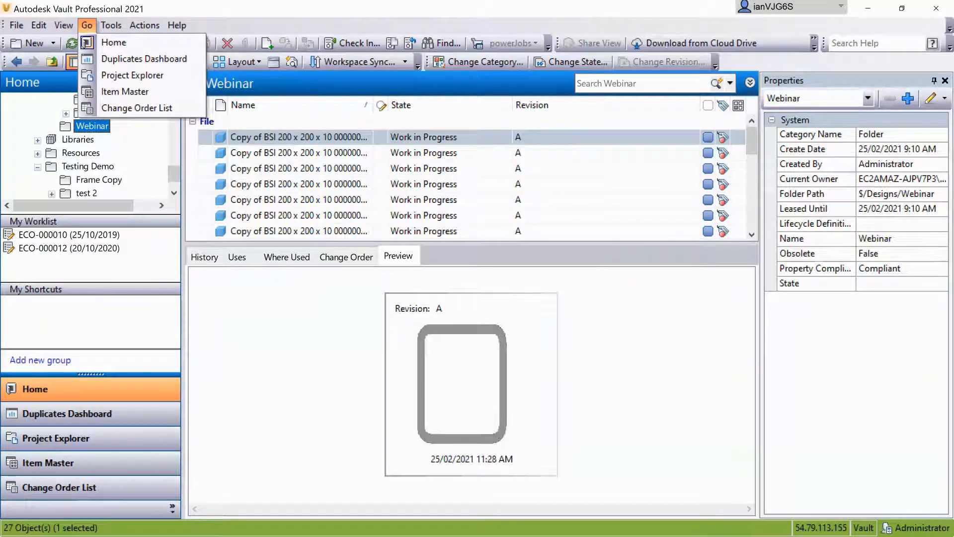
click(774, 42)
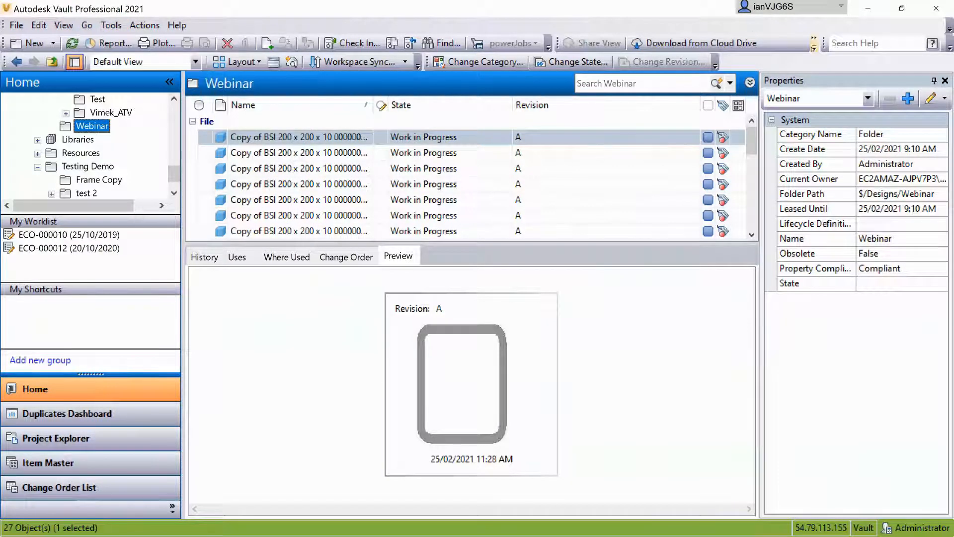
click(813, 45)
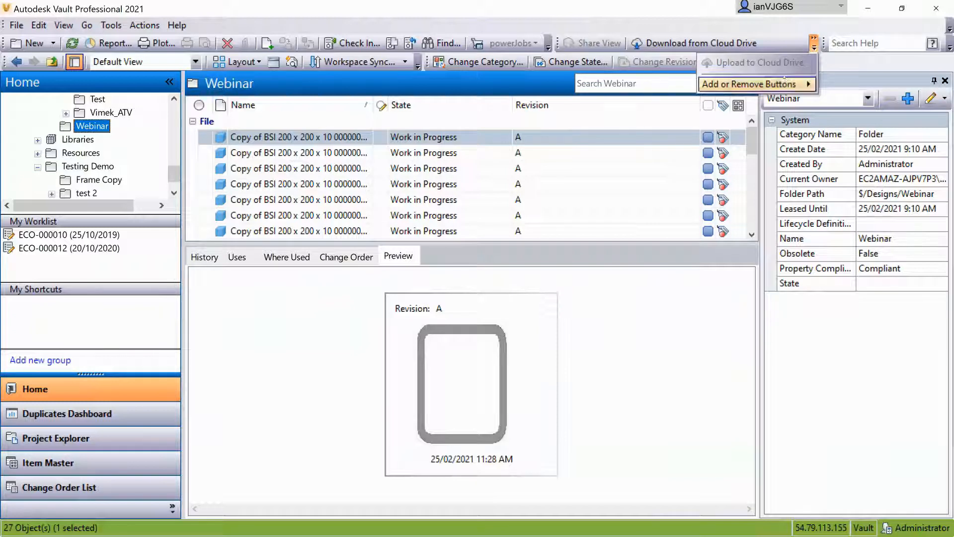
- Upload the first Copy of BSI 200 x 200 x 10 part to the Webinar destination on the Fusion 360 cloud drive
click(244, 138)
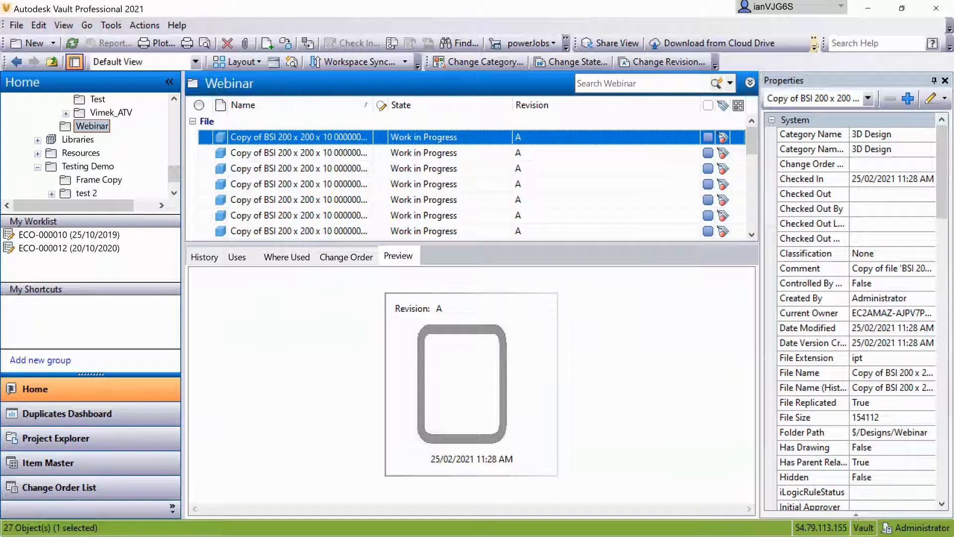
click(814, 45)
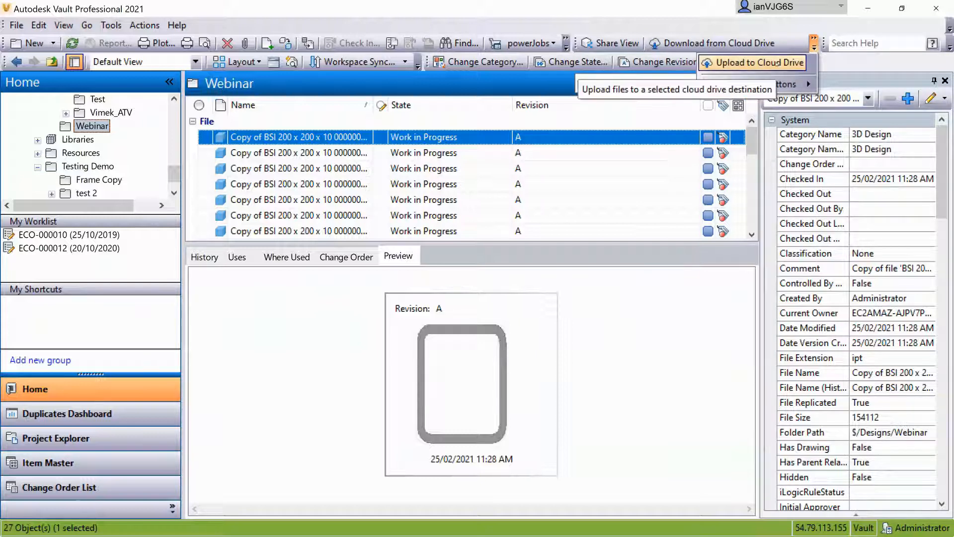
click(760, 62)
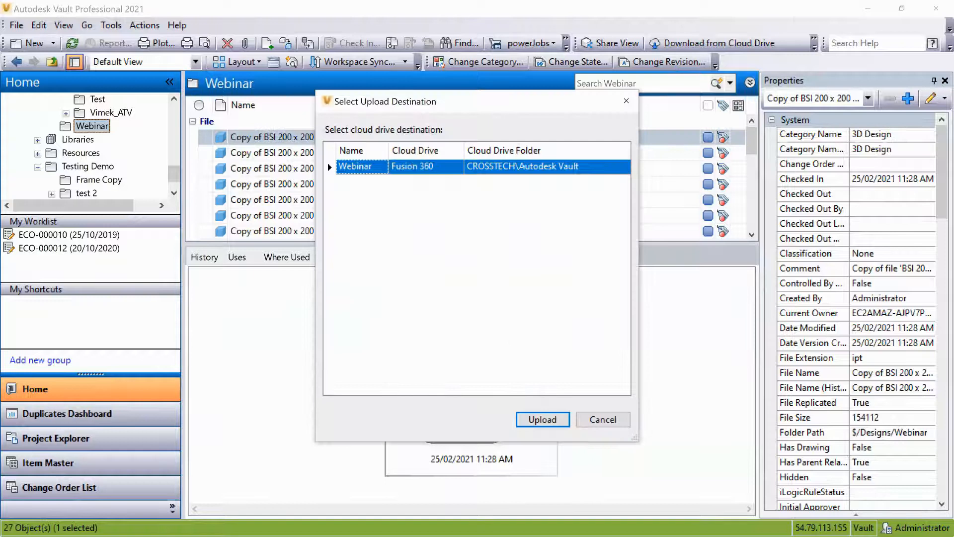
click(544, 420)
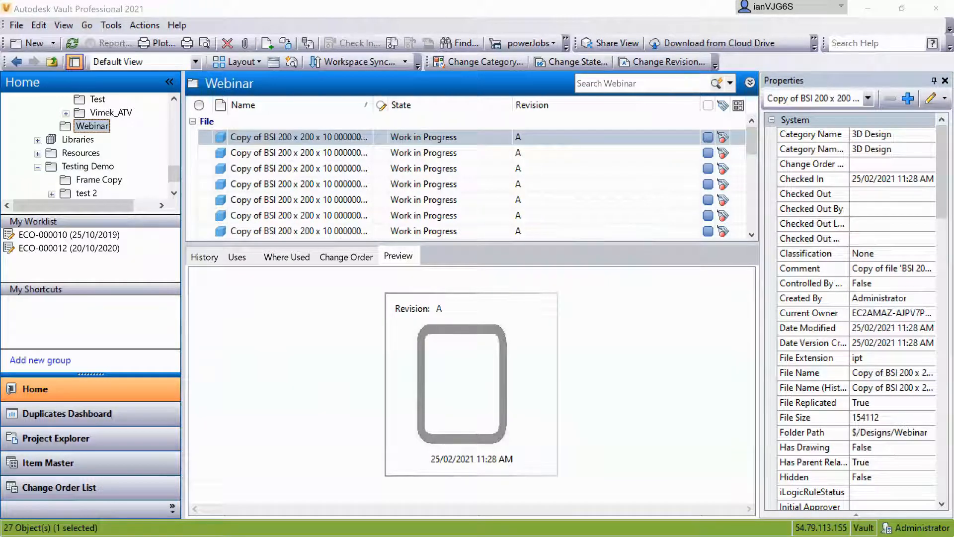
- Switch to coolOrange powerJobs Processor to examine its status and log, and return to Vault
key(alt+Tab)
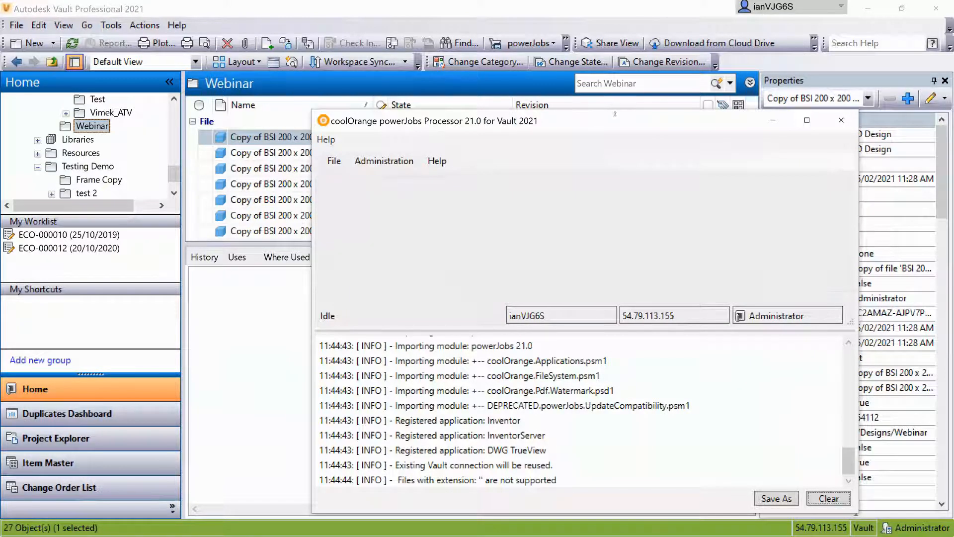
key(alt+Tab)
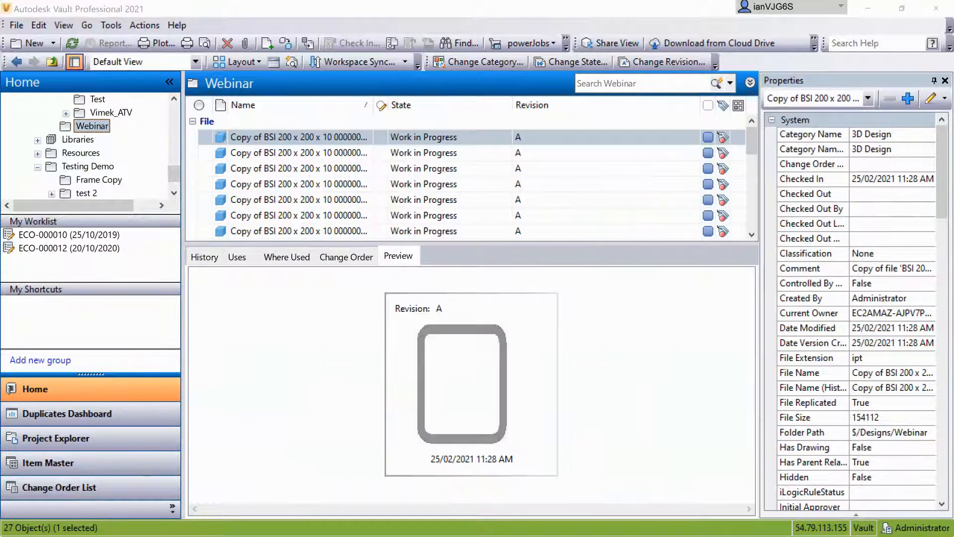
- Switch to File Explorer and open the CROSSTECH hub on the Fusion 360 drive
key(alt+Tab)
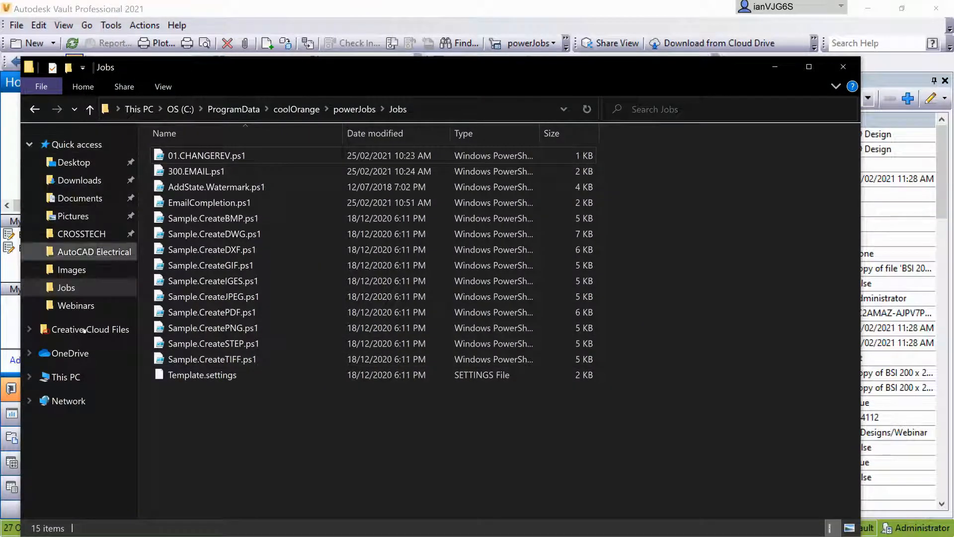
click(65, 377)
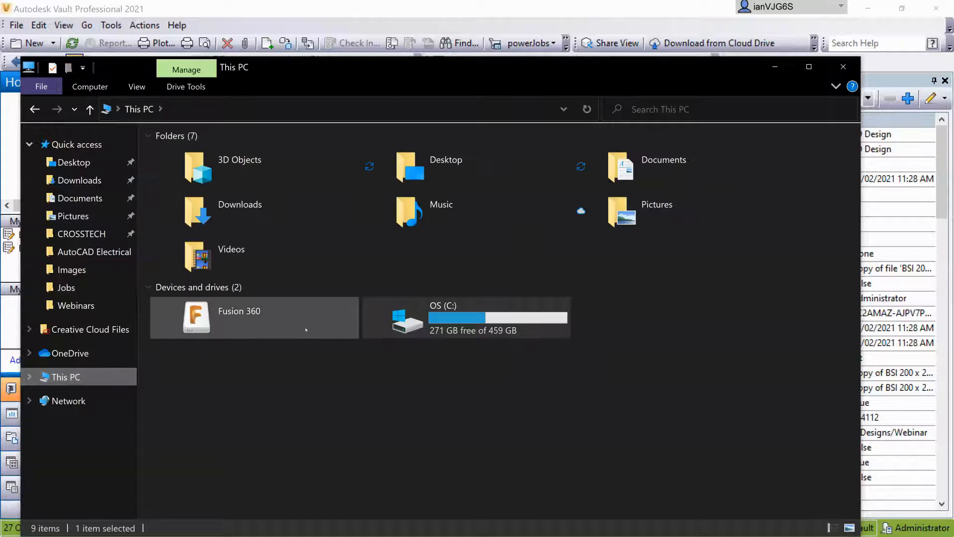
double_click(226, 324)
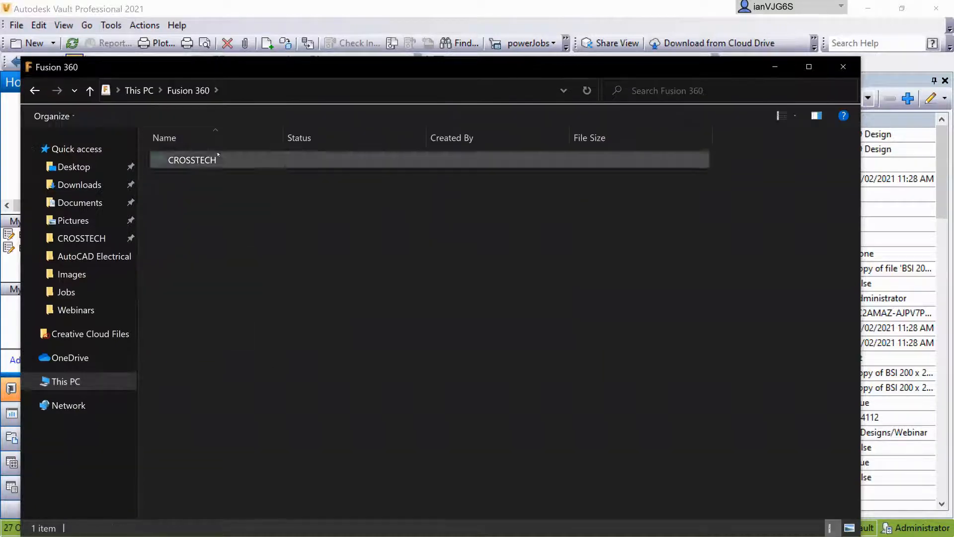
click(198, 160)
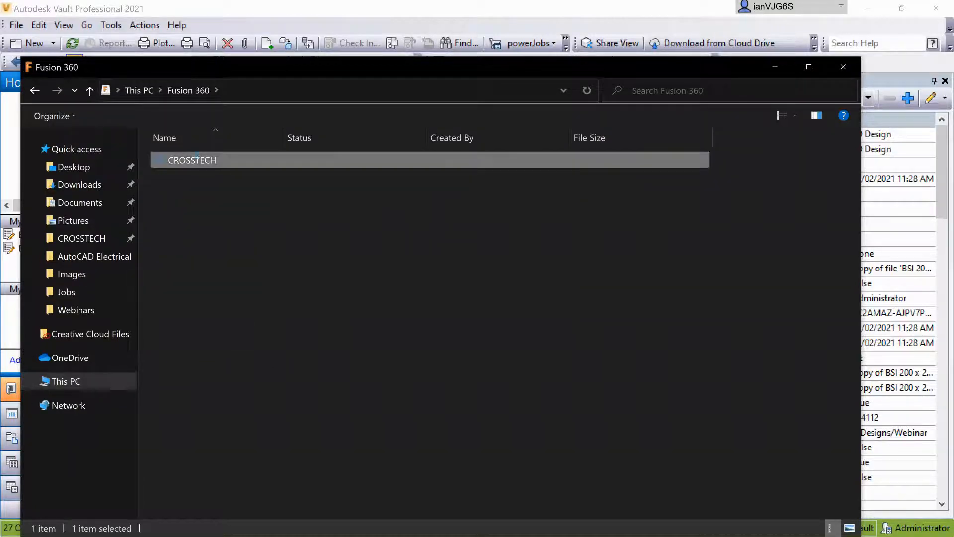
double_click(197, 160)
- Browse through Autodesk Vault and Designs to the Webinar folder to check the uploaded part, and close the window
click(197, 175)
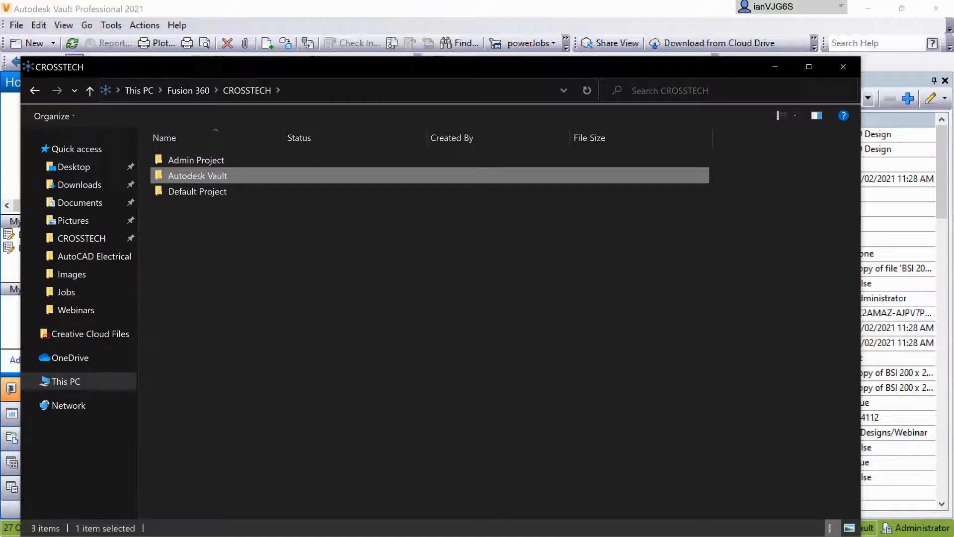
double_click(197, 175)
click(197, 162)
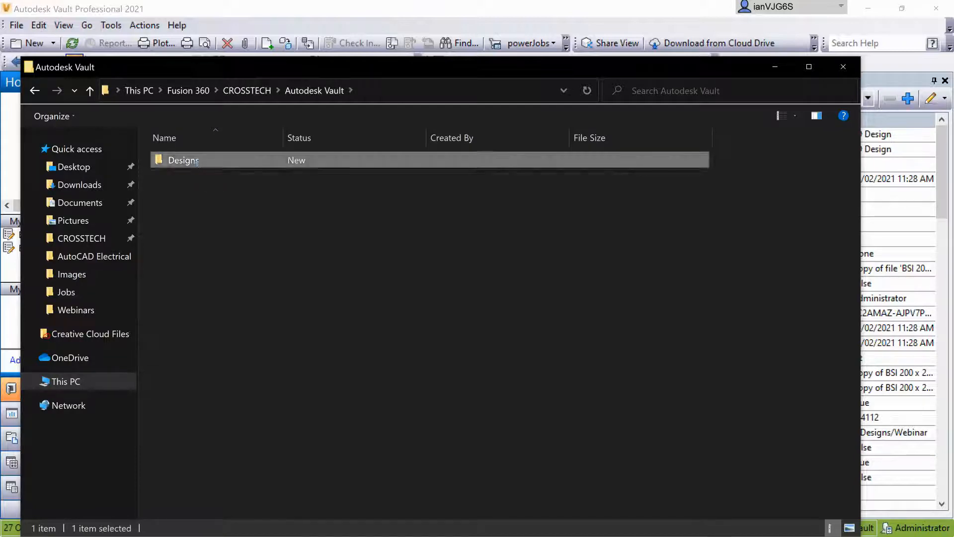
double_click(197, 160)
click(197, 160)
double_click(197, 160)
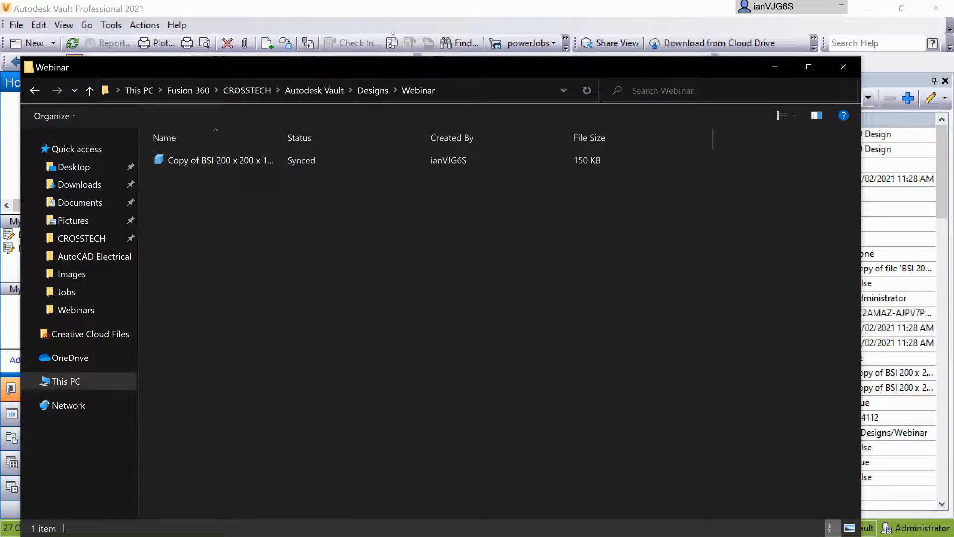
click(837, 72)
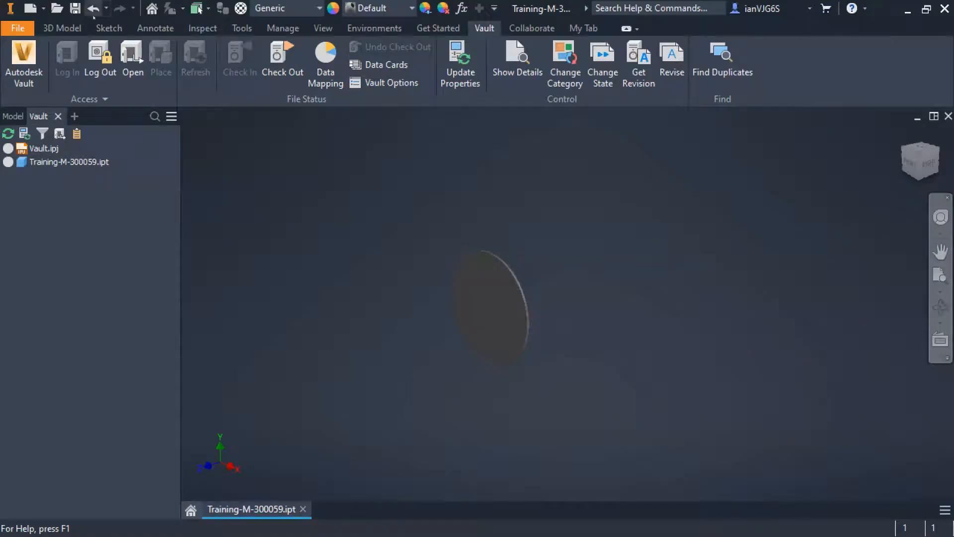
- In Inventor, start opening a file from Vault and browse to the Frame Assembly folder under Designs, Training
click(57, 8)
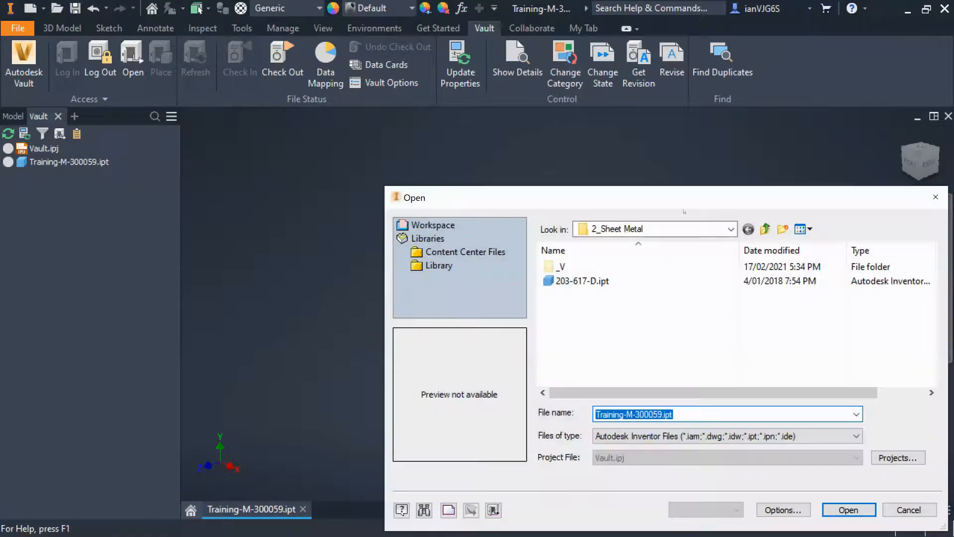
drag(819, 200, 719, 192)
click(836, 190)
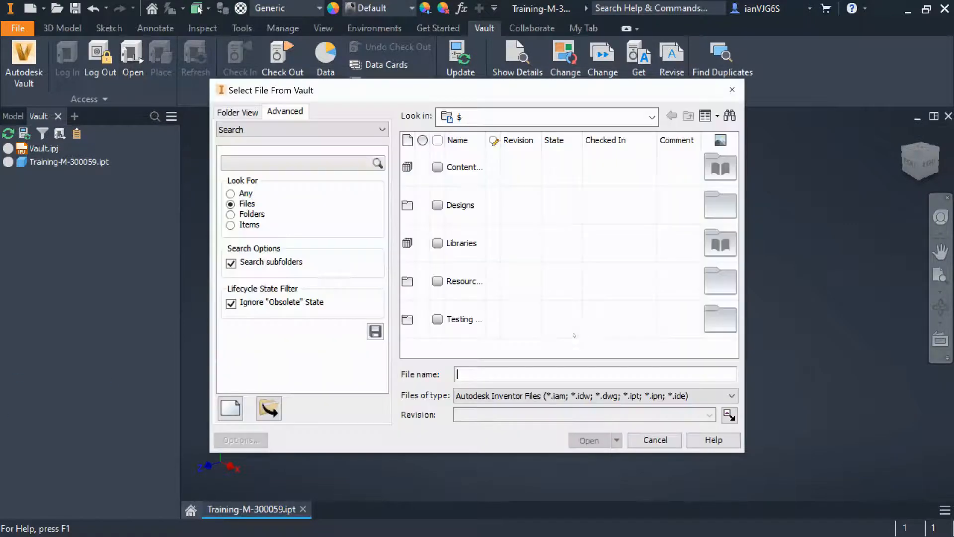
double_click(461, 218)
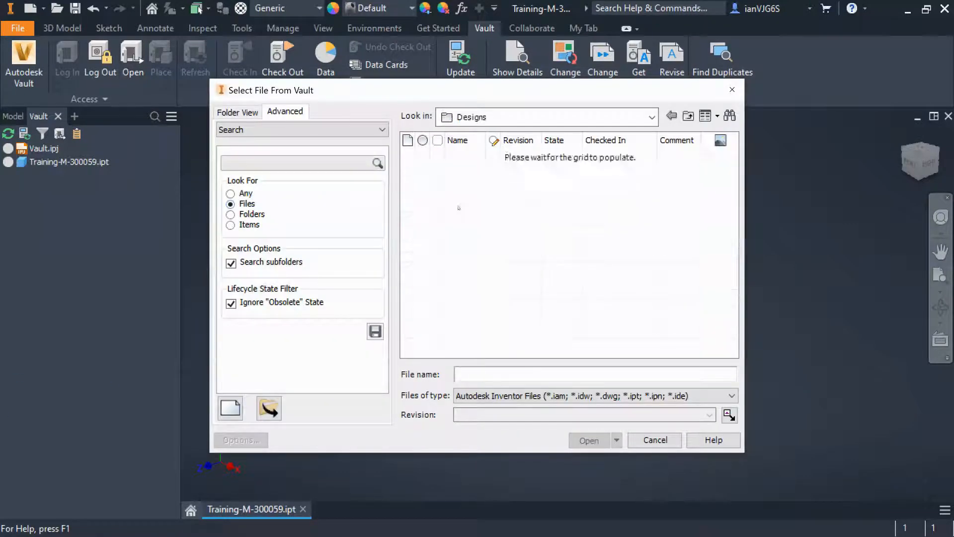
double_click(461, 319)
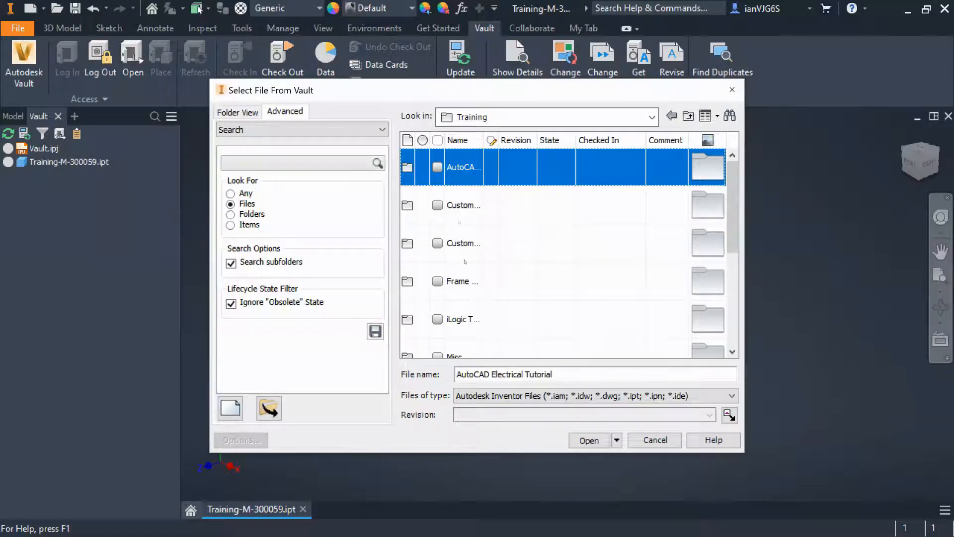
scroll(455, 203, down, 1)
double_click(456, 205)
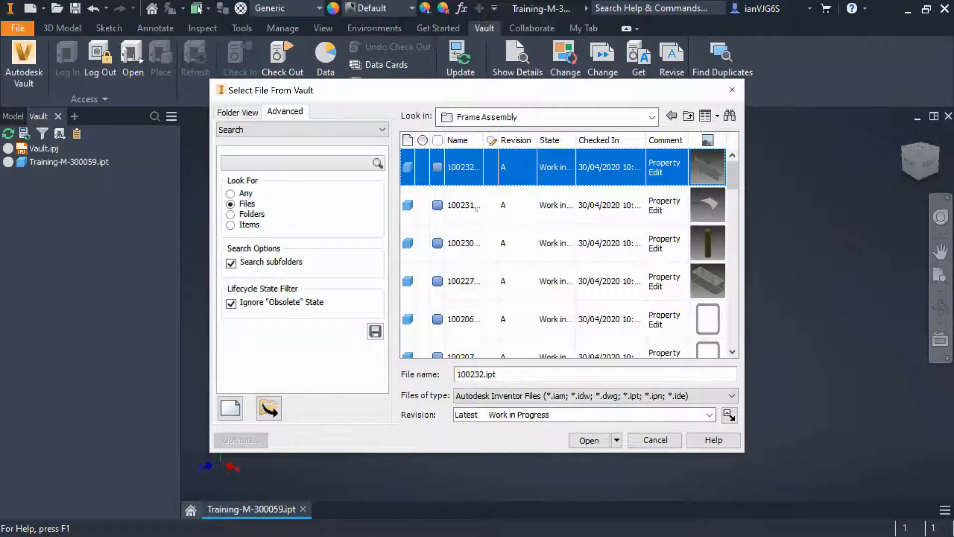
- Open 100225.iam from the Frame Assembly folder, continuing despite the unavailable library location and declining the assembly update
scroll(478, 224, down, 5)
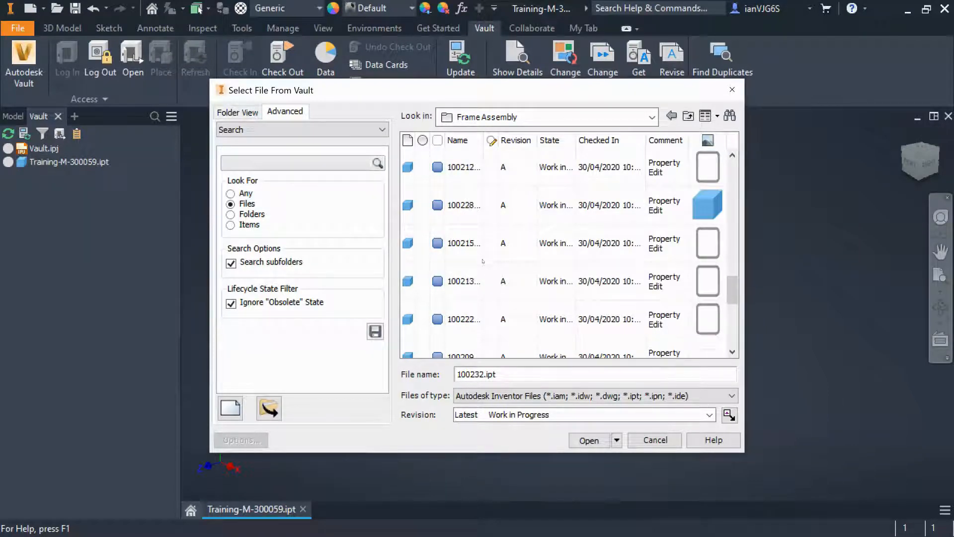
scroll(483, 261, down, 3)
click(472, 173)
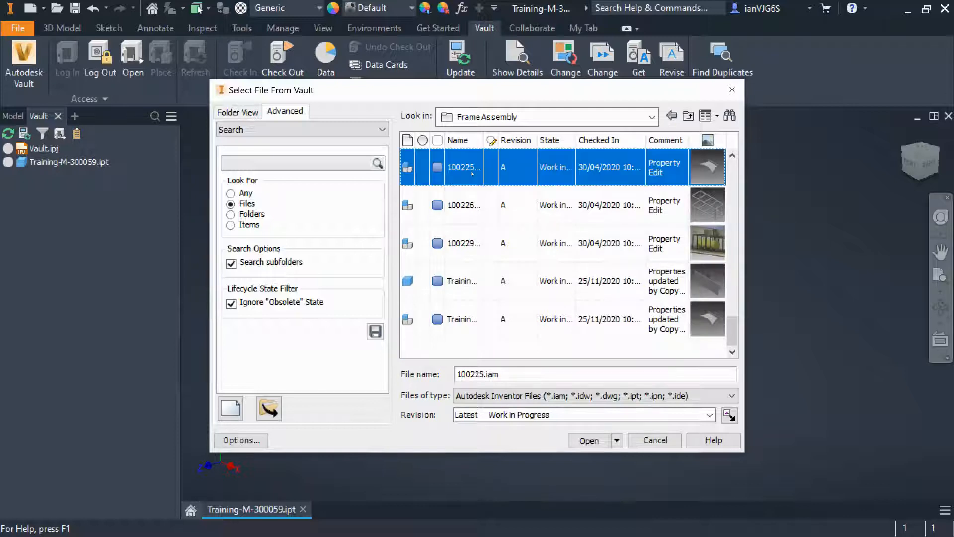
click(589, 441)
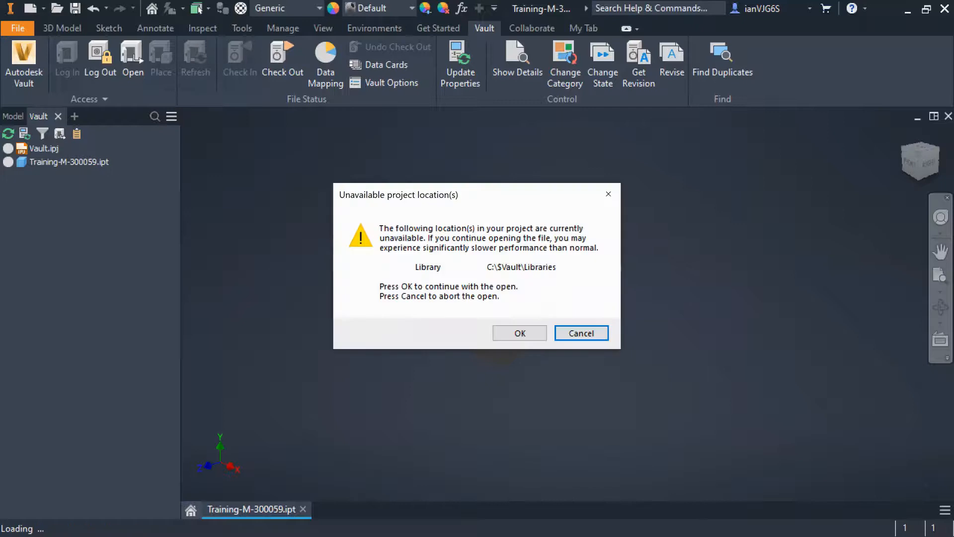
click(517, 334)
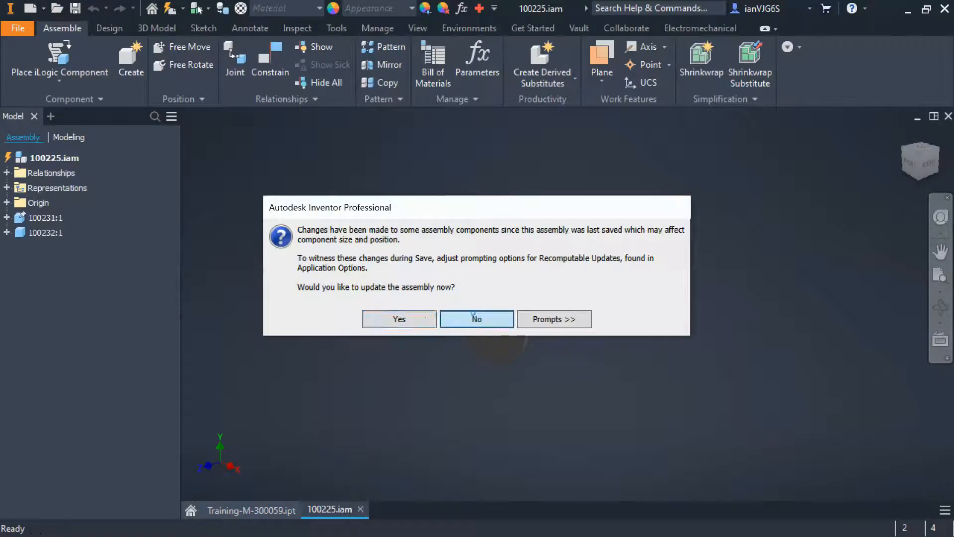
click(474, 319)
click(372, 273)
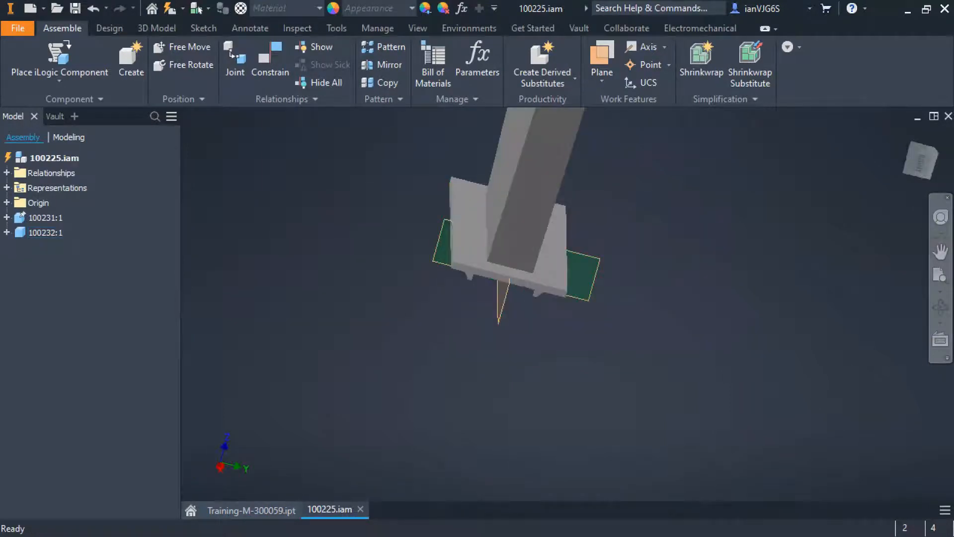
- Show the assembly's files in the Vault browser and bring up the commands available for 100232.ipt
click(53, 116)
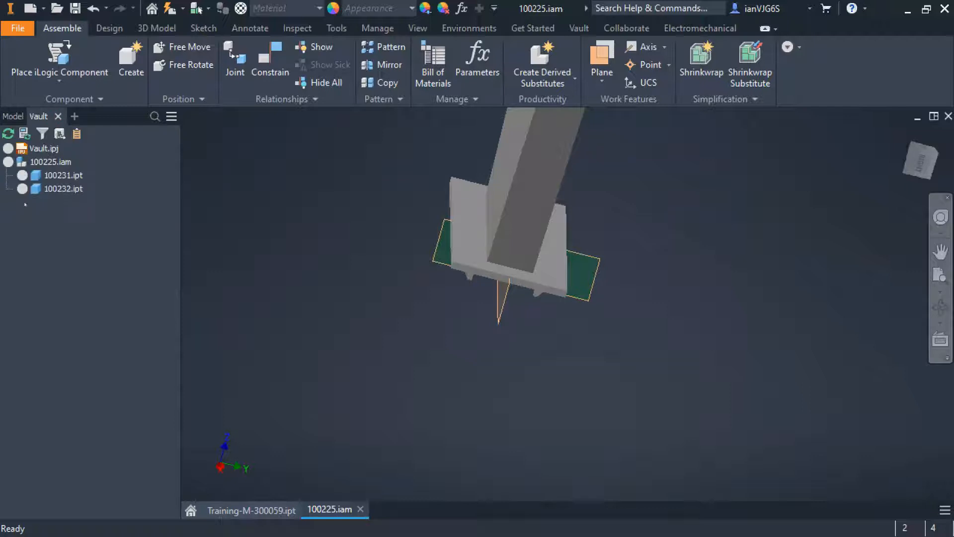
mouse_move(29, 195)
click(46, 191)
right_click(46, 192)
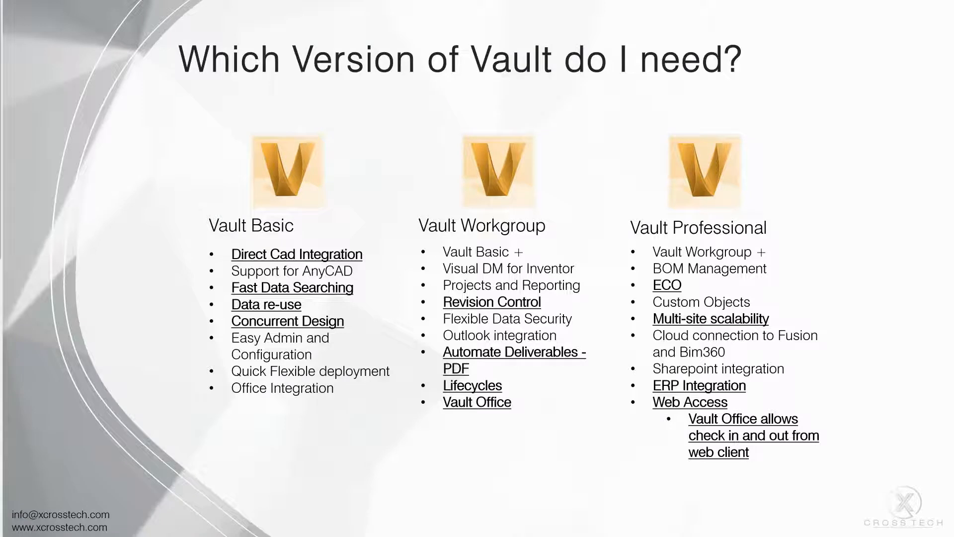
key(Right)
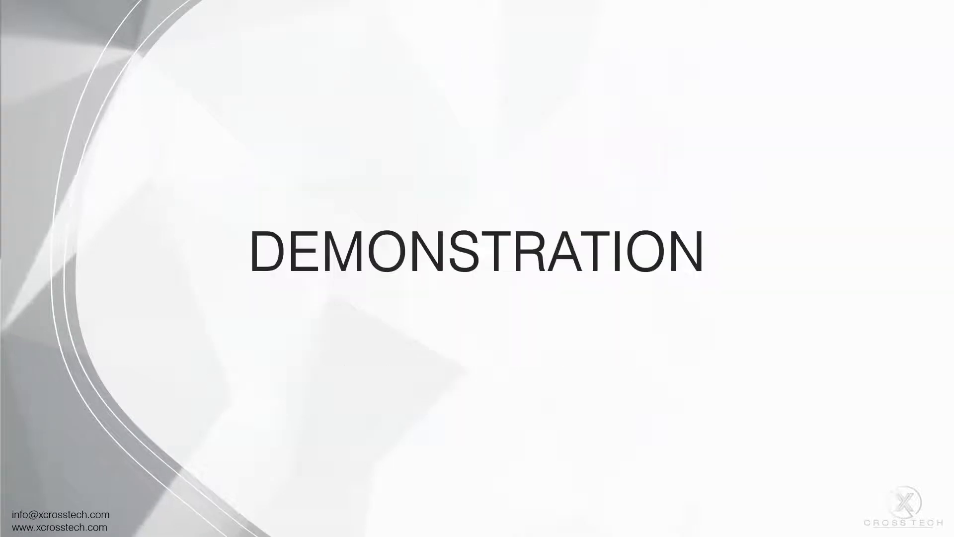